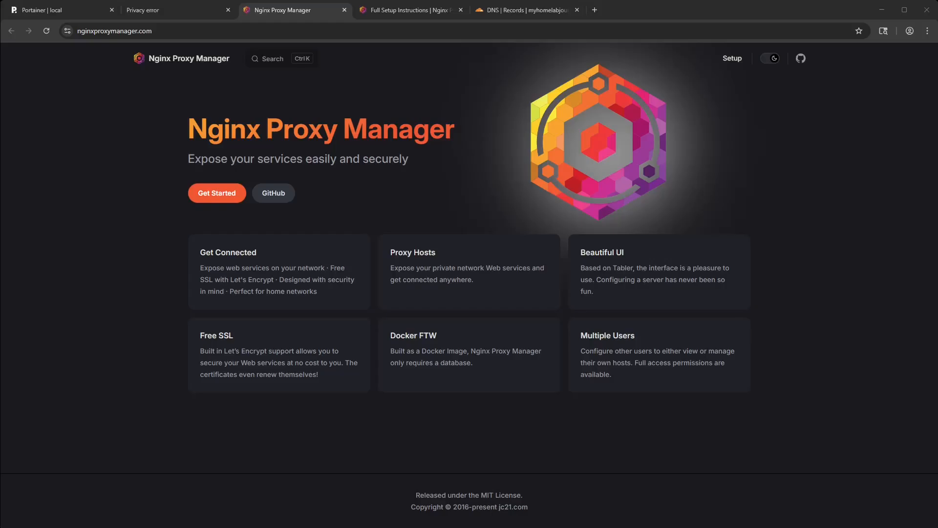
- Compare the IP addresses and ports of the Portainer page and the server page at 192.168.1.100:8006
left_click(169, 12)
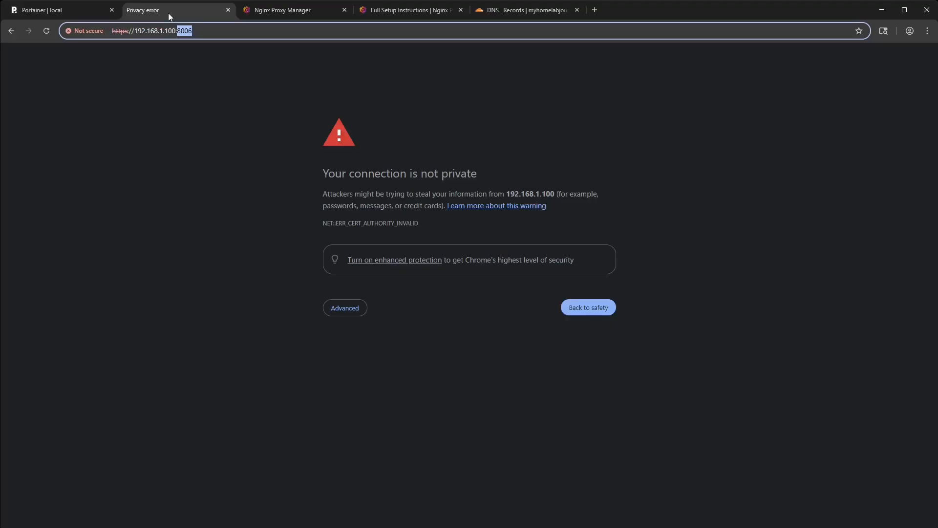
double_click(160, 32)
left_click(64, 9)
left_click_drag(177, 31, 166, 29)
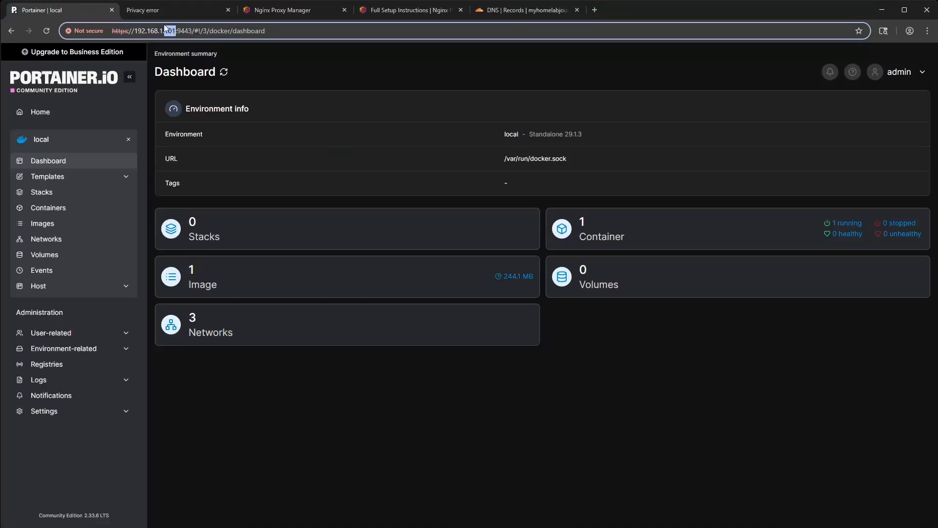
left_click(158, 14)
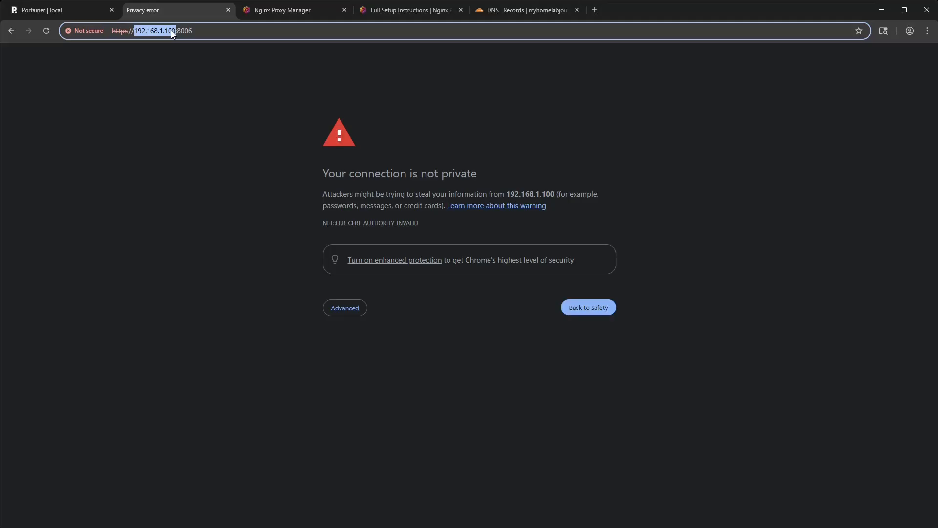
left_click(58, 14)
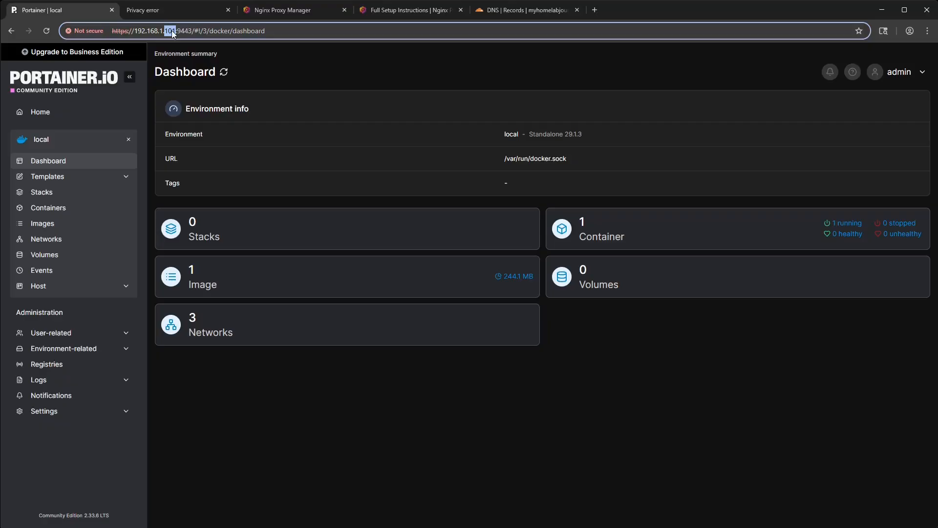
left_click(160, 16)
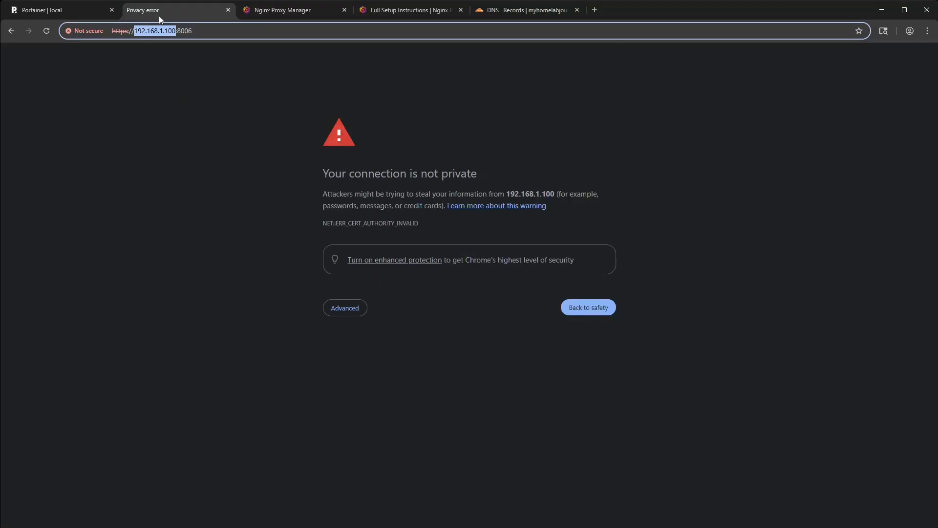
left_click_drag(190, 31, 176, 31)
key("ctrl+shift+Tab")
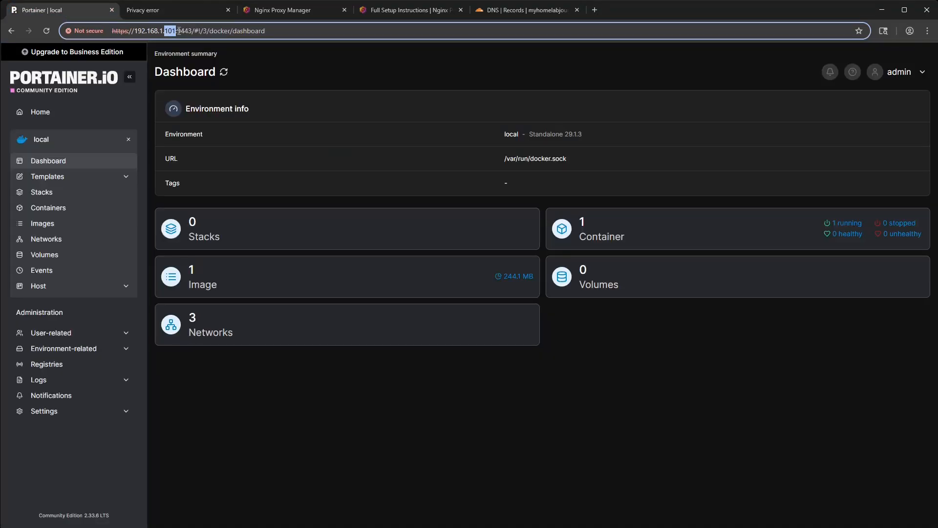
- Examine the IP address and port 9443 parts of the Portainer dashboard's address
left_click_drag(177, 31, 188, 31)
left_click(188, 32)
left_click_drag(175, 31, 111, 31)
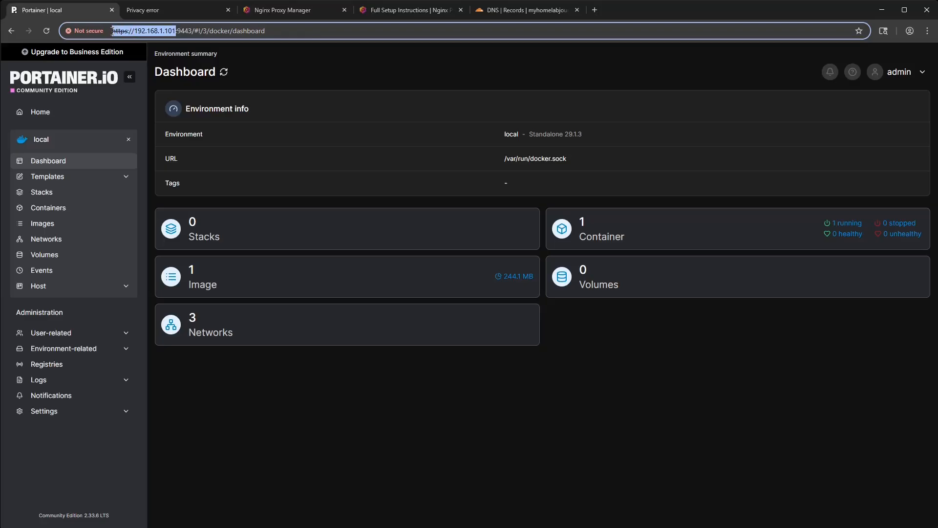
left_click(181, 27)
left_click_drag(177, 30, 191, 30)
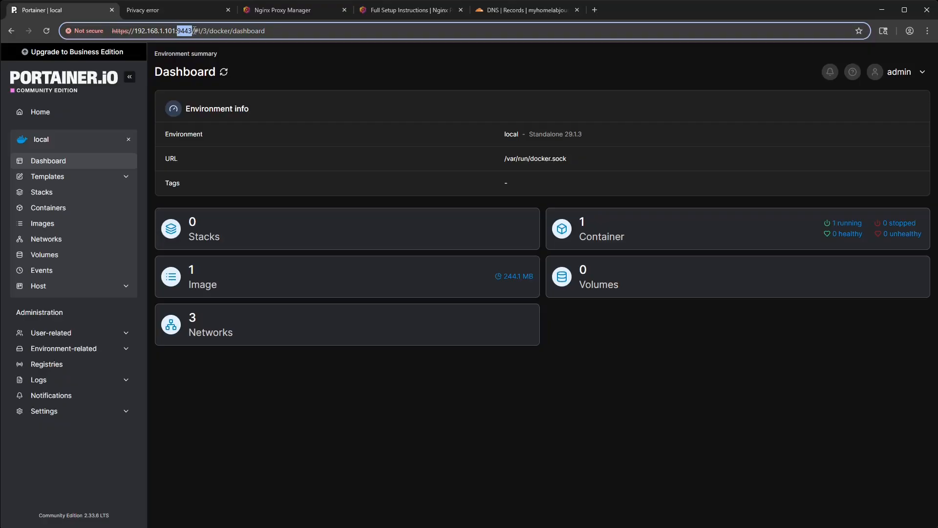
left_click(194, 31)
left_click(181, 31)
mouse_move(176, 31)
left_mouse_down()
mouse_move(100, 34)
mouse_move(176, 30)
left_mouse_up()
left_click(138, 31)
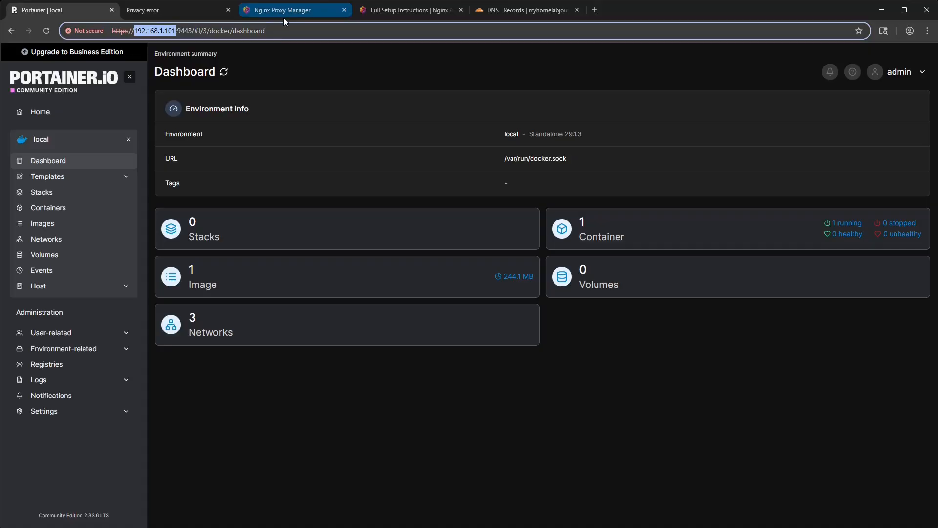
left_click(193, 30)
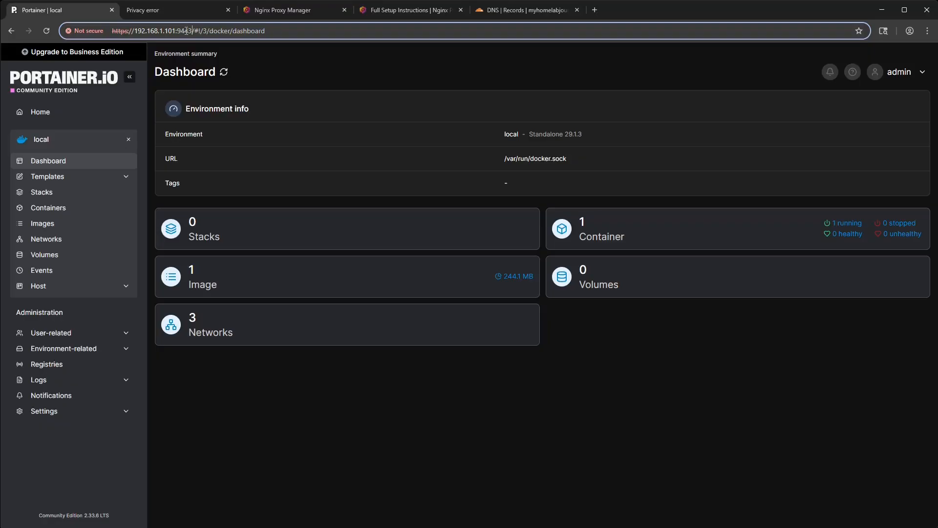
- Check the https prefix in the address of the server page on port 8006, and return to the Portainer dashboard
left_click(159, 13)
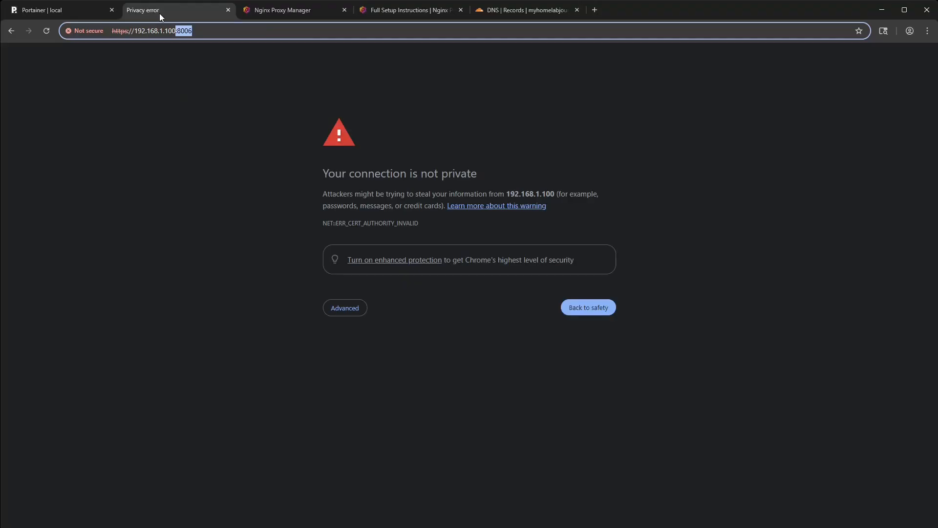
left_click(233, 35)
double_click(120, 30)
left_click(51, 12)
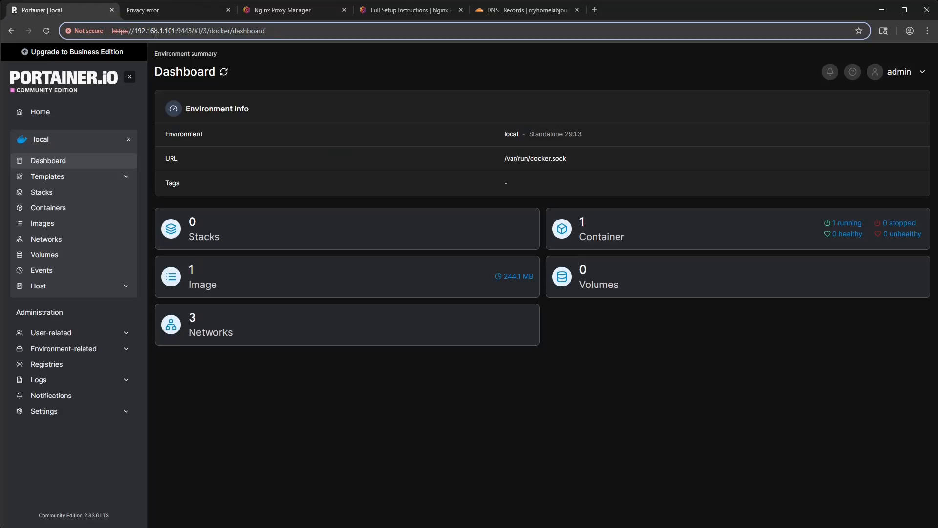
- Copy the docker-compose.yml code from the Running the App section of the Nginx Proxy Manager setup instructions
left_click(401, 15)
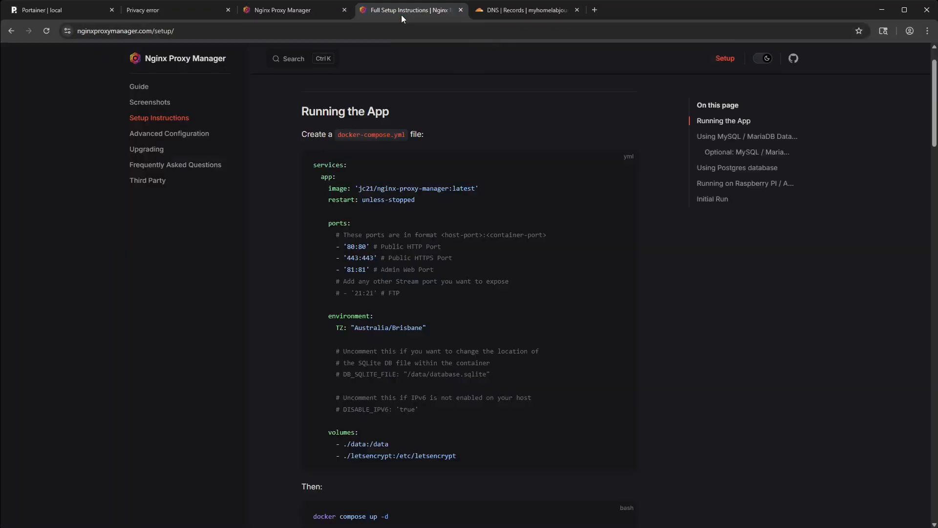
scroll(459, 247, "up", 1)
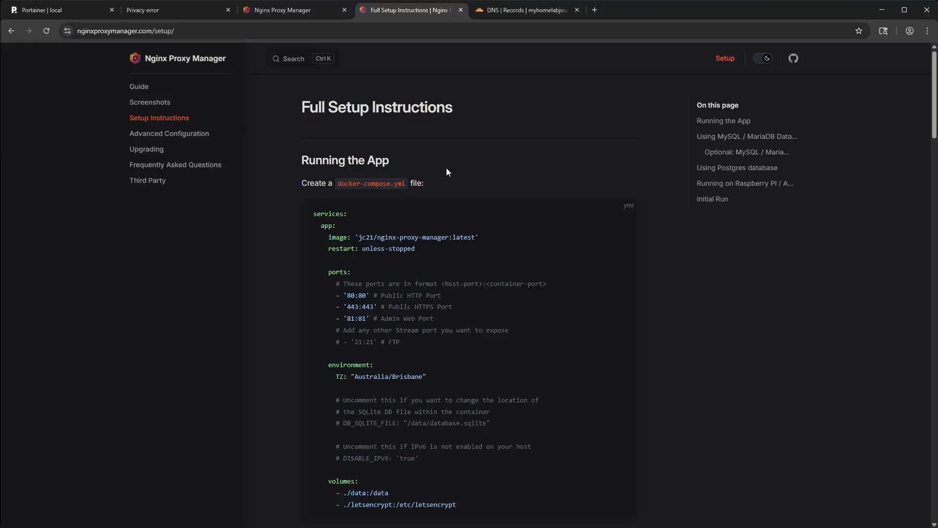
scroll(450, 131, "down", 1)
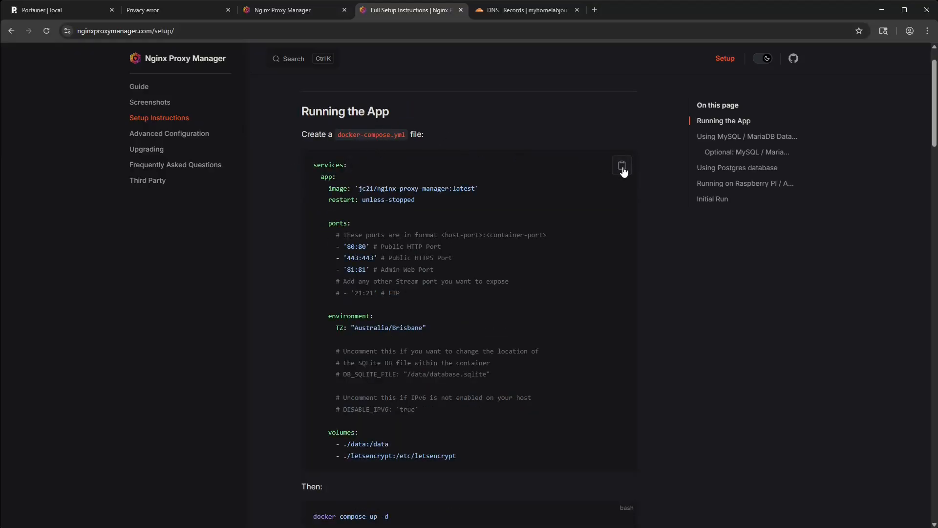
left_click(621, 166)
- Search Portainer's application templates for "nginx proxy", then clear the search
left_click(77, 14)
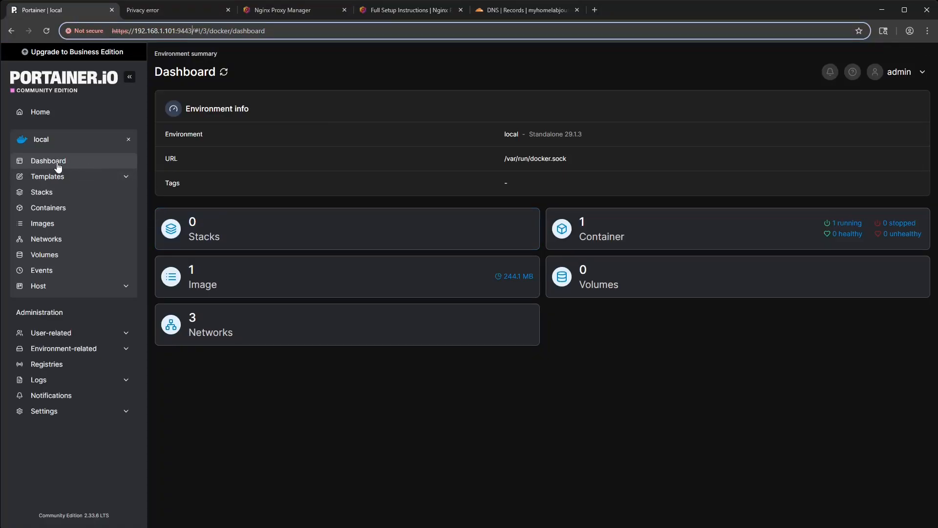
left_click(58, 179)
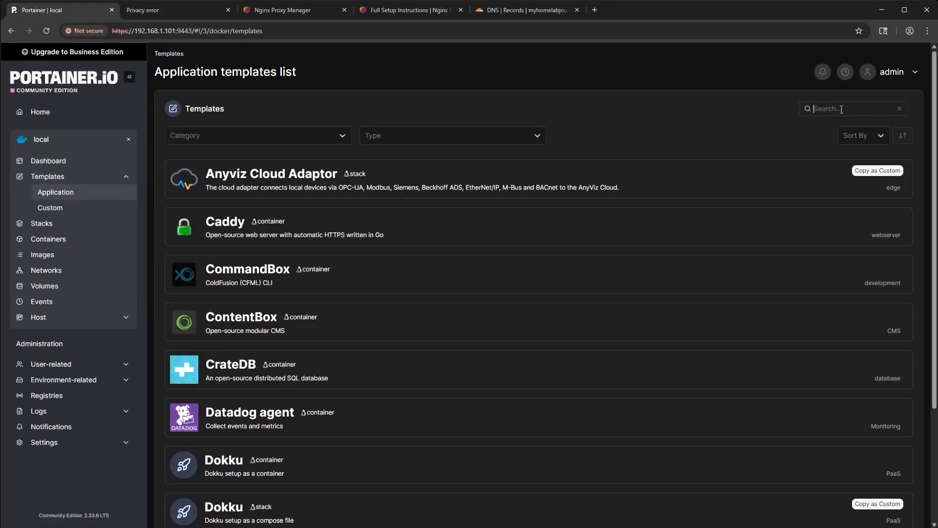
type("nginx po")
key("BackSpace")
type("roxy")
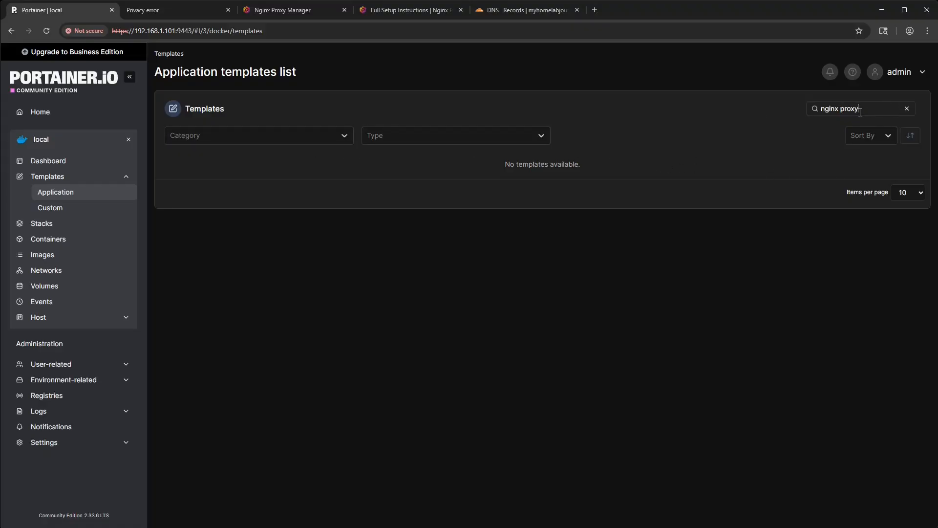
key("ctrl+a")
key("BackSpace")
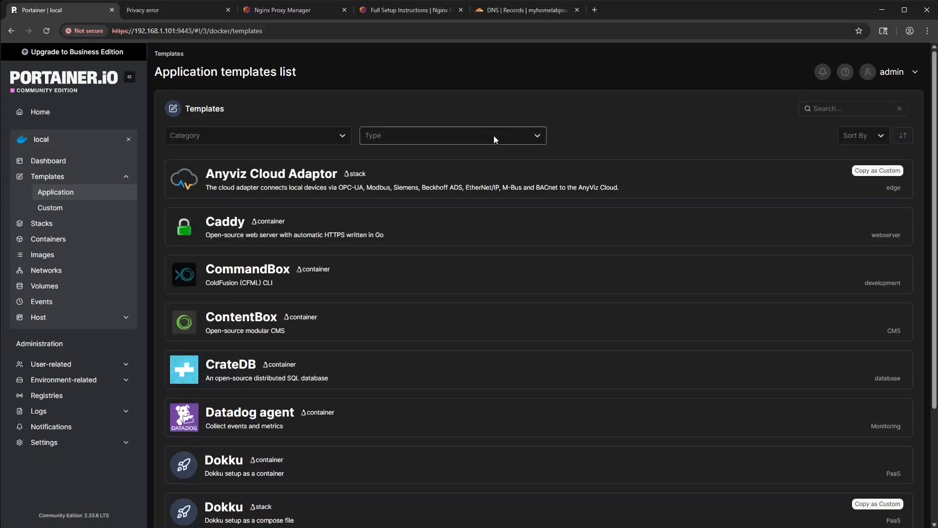
- Check the template category filter, search the application templates for "proxy", and clear the search
left_click(283, 135)
left_click(283, 135)
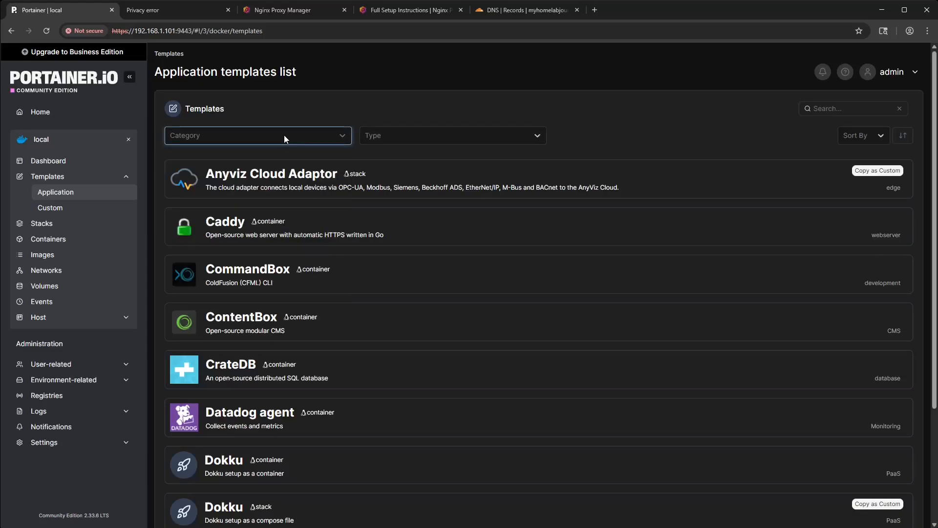
left_click(826, 108)
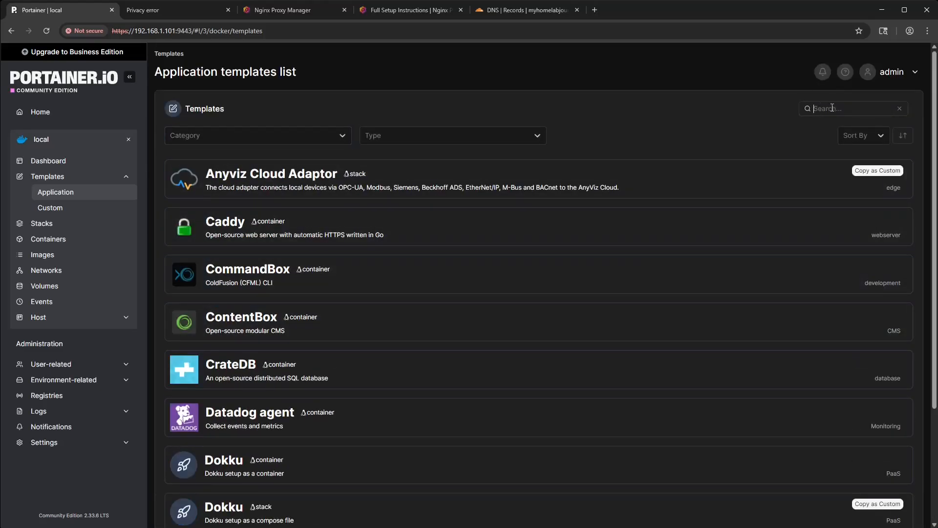
type("proxy")
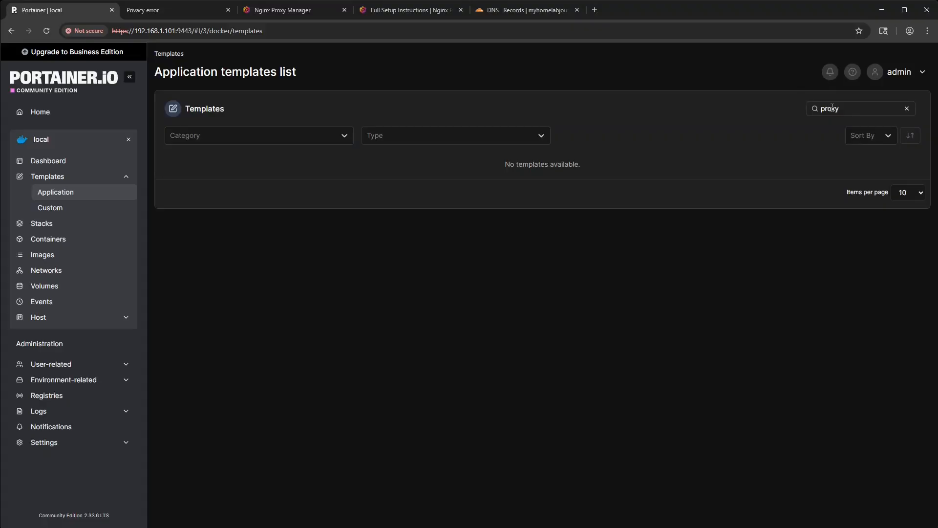
key("BackSpace")
key("BackSpace")
key("BackSpace")
key("BackSpace")
key("BackSpace")
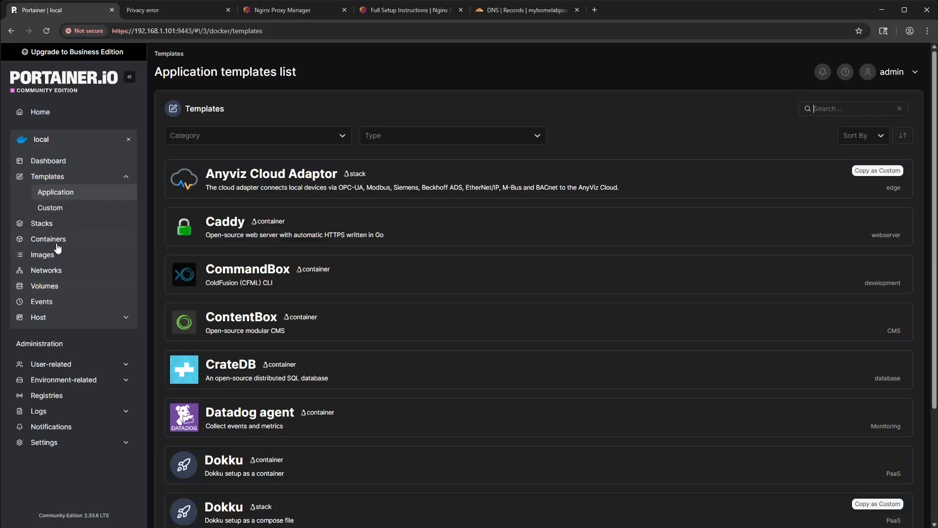
- Start a new Portainer stack and name it nginx-proxy-manager
left_click(48, 224)
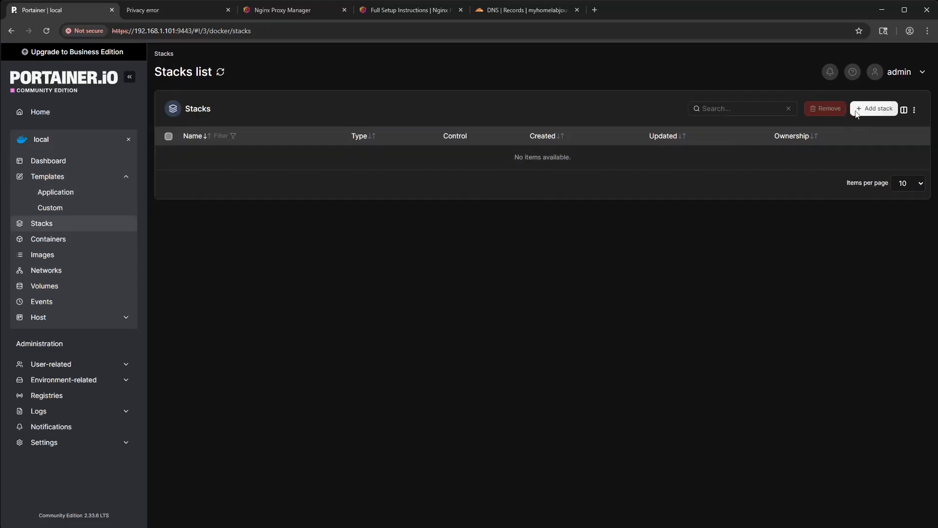
left_click(874, 108)
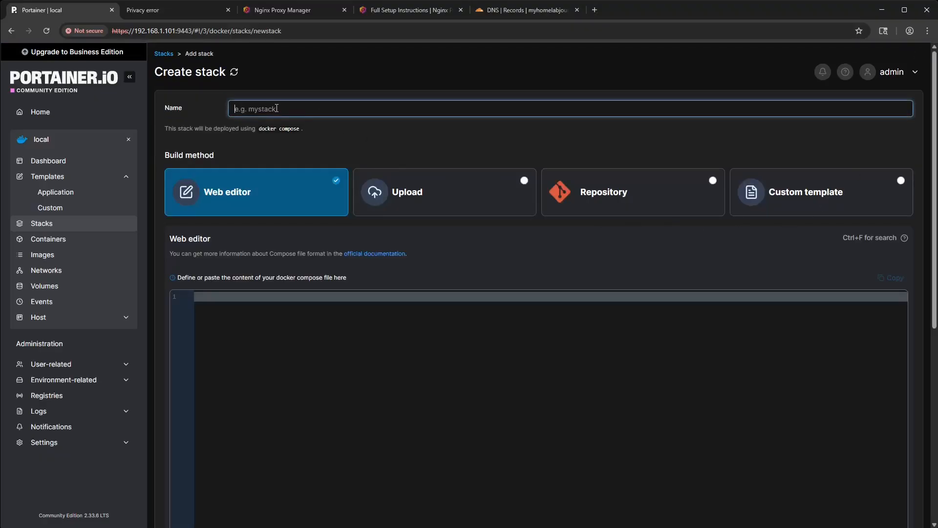
type("nginx-proxy-manager")
- Paste the copied docker compose code into the stack's web editor and review the rest of the form
left_click(333, 366)
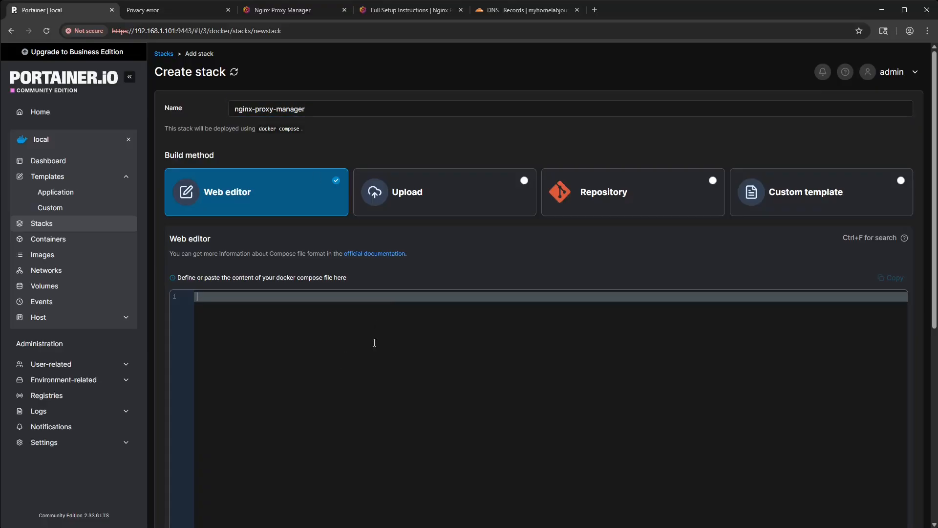
key("ctrl+v")
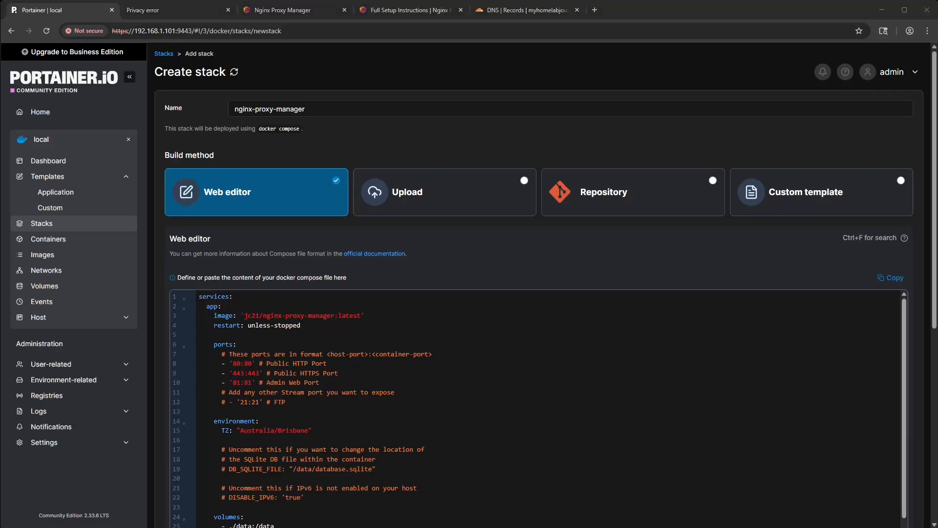
scroll(538, 293, "down", 1)
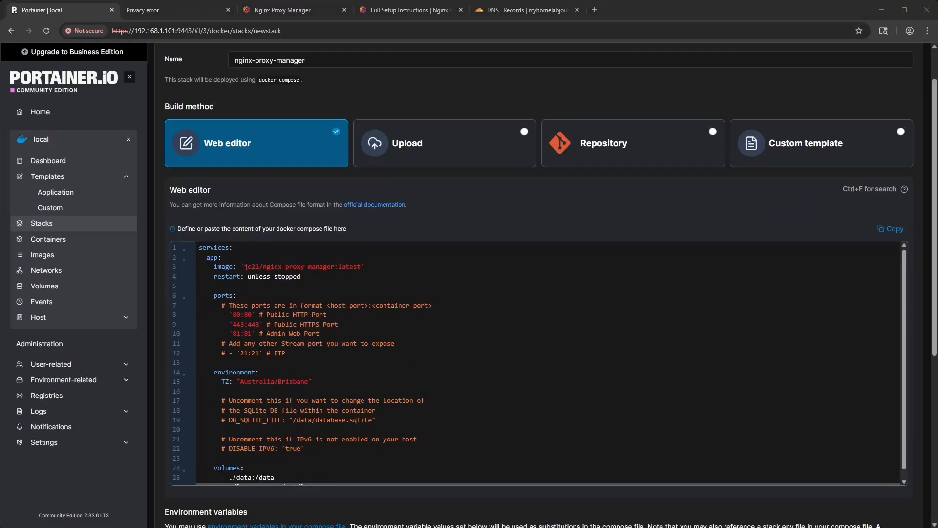
scroll(537, 362, "down", 6)
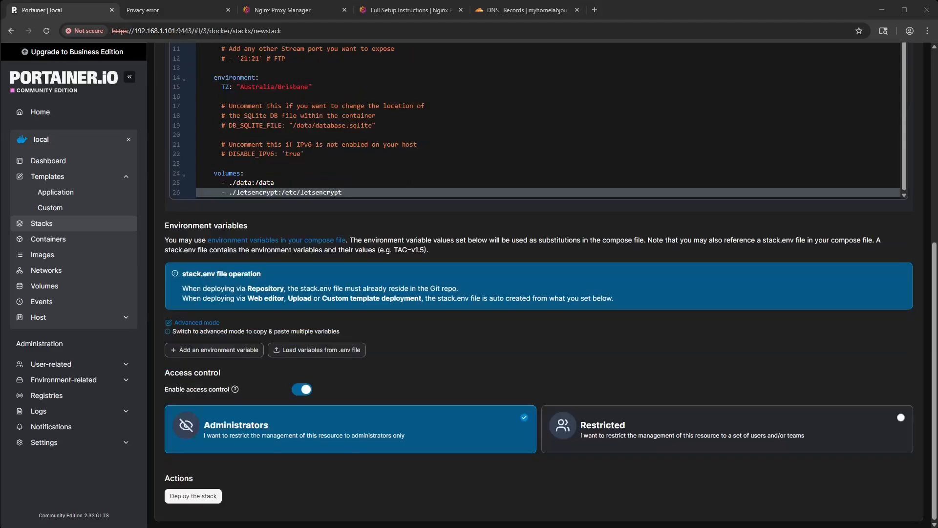
scroll(538, 293, "up", 7)
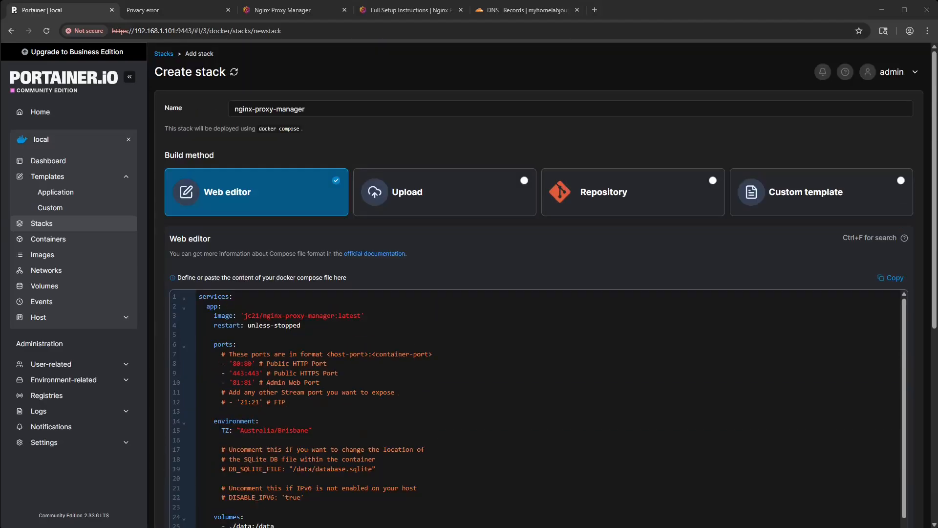
- Add the line version: "3.8" above the services section of the compose code
left_click(199, 296)
key("Return")
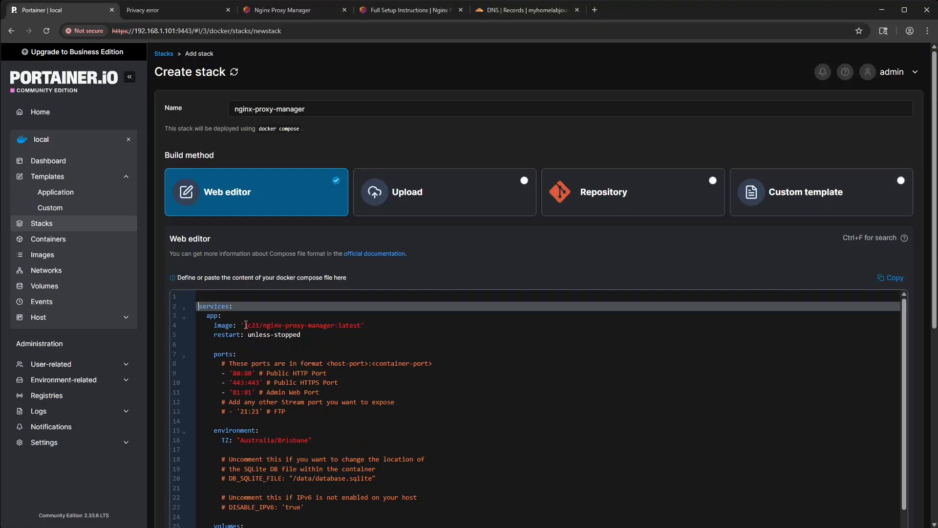
key("Up")
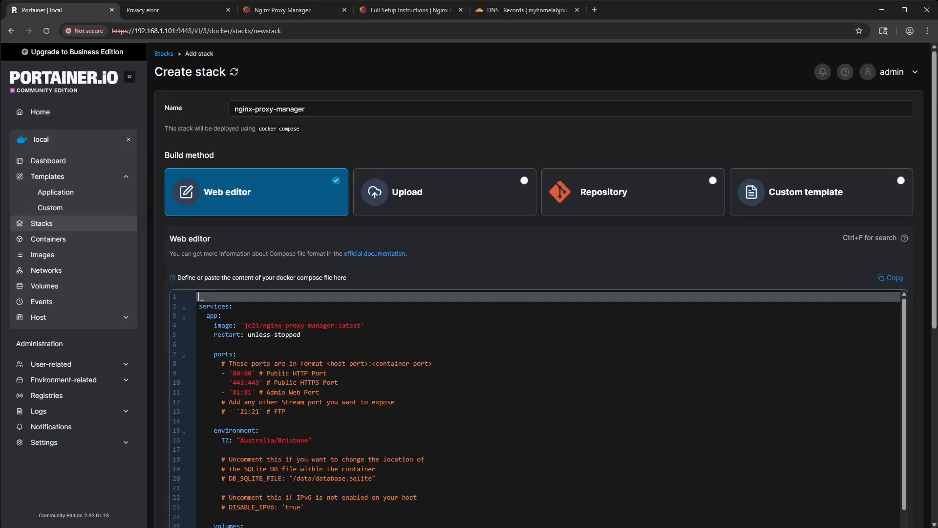
type("version: \"3.8")
- Rename the app service in the compose code to nginx-proxy-manager
key("Down")
key("Down")
key("Down")
key("Up")
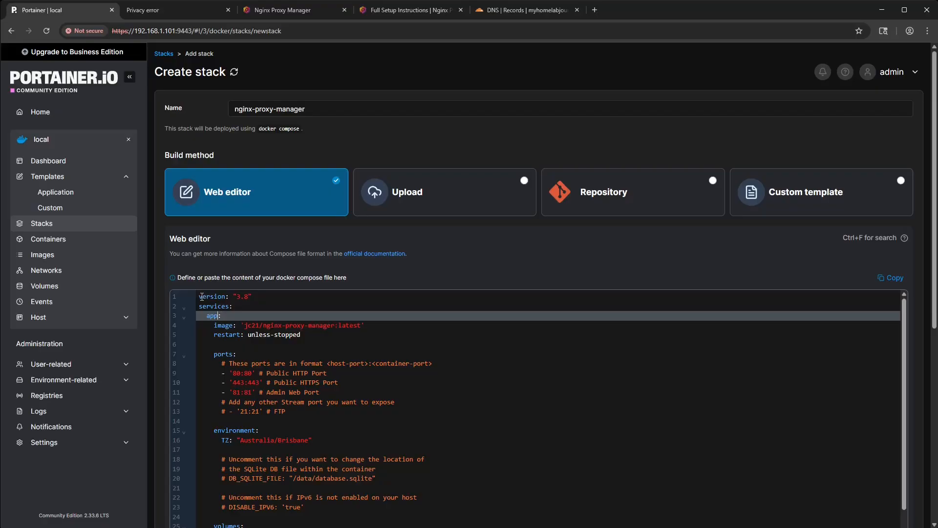
key("Left")
key("ctrl+shift+Left")
type("nginx-proxy-manager")
key("Down")
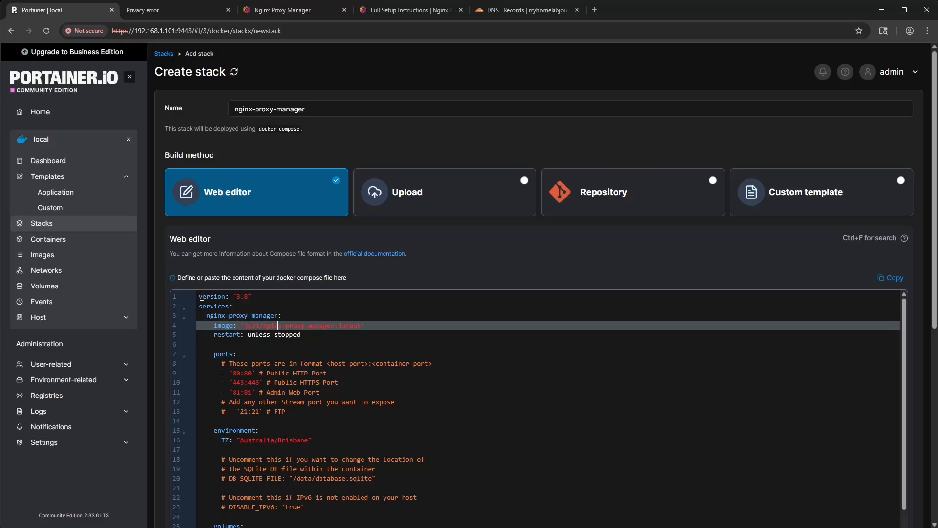
key("Up")
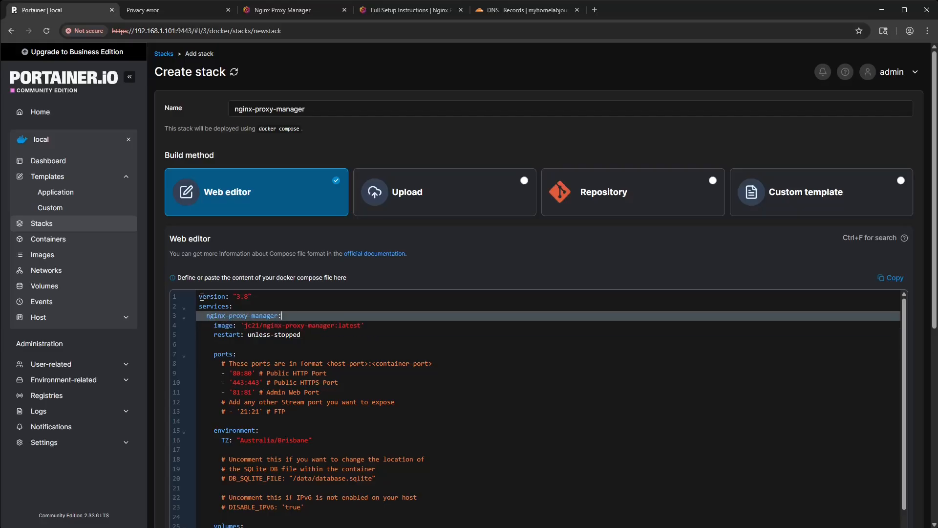
key("Down")
key("Down")
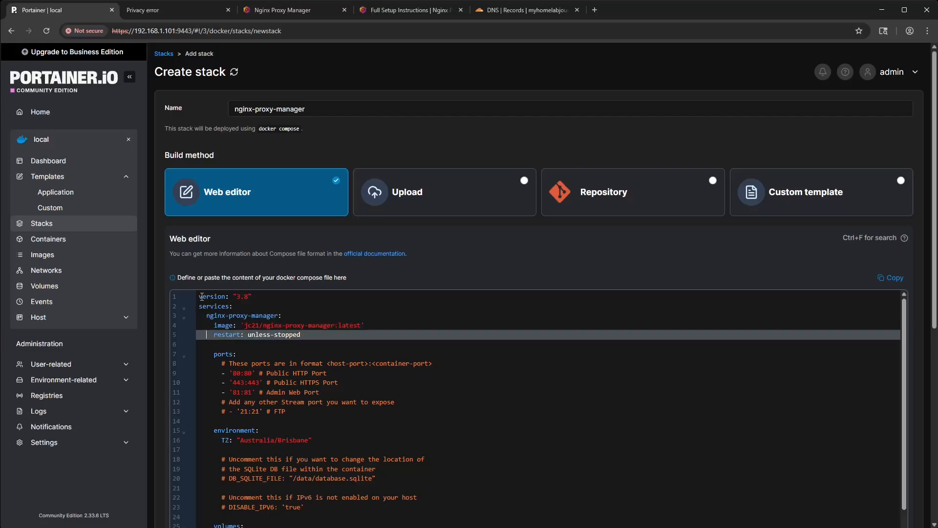
- Add the line container_name: nginx-proxy-manager between the image and restart lines of the service
key("Return")
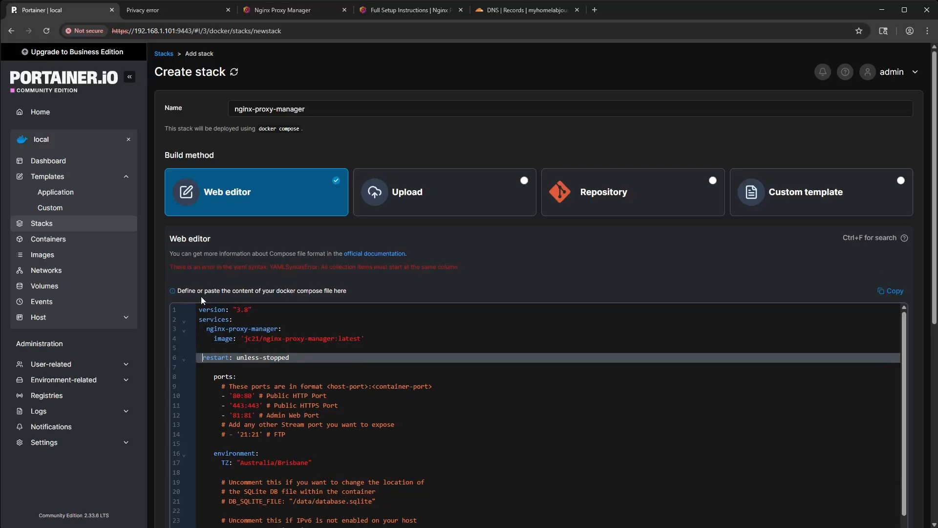
key("Up")
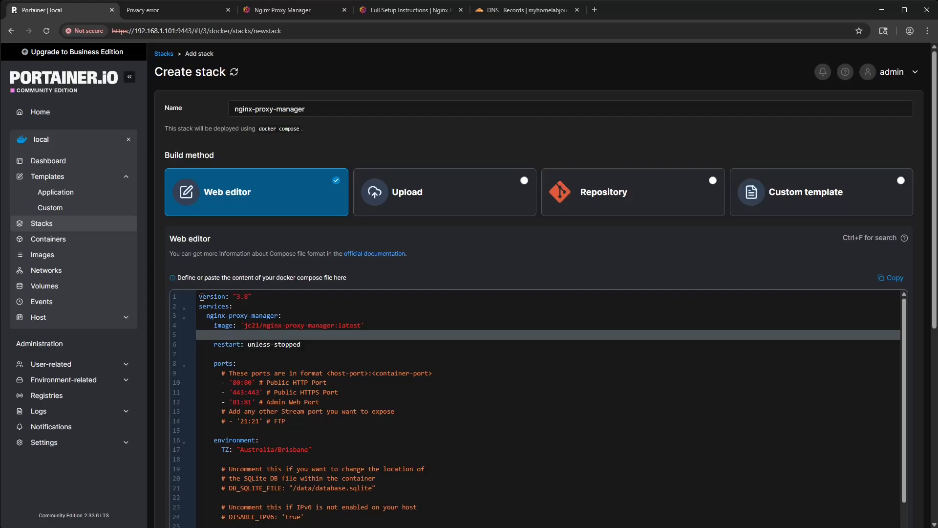
type("container_")
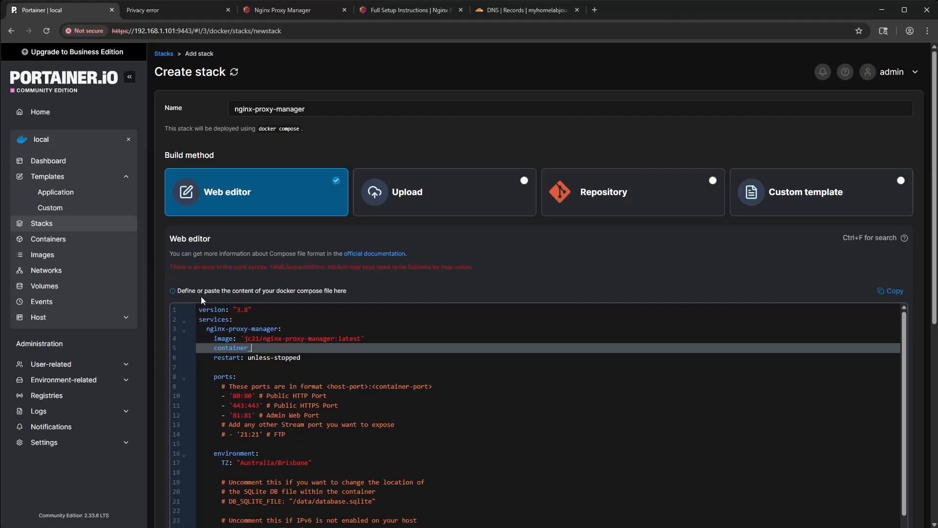
type("name: ")
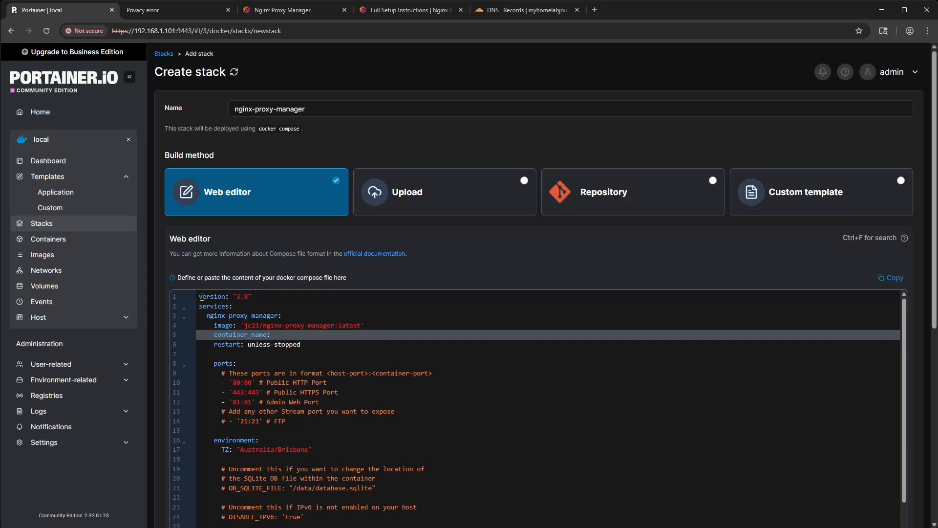
type("nginx-proxy-manager")
- Set the TZ environment value in the compose code to America/Chicago
key("Down")
key("Down")
key("Down")
key("Down")
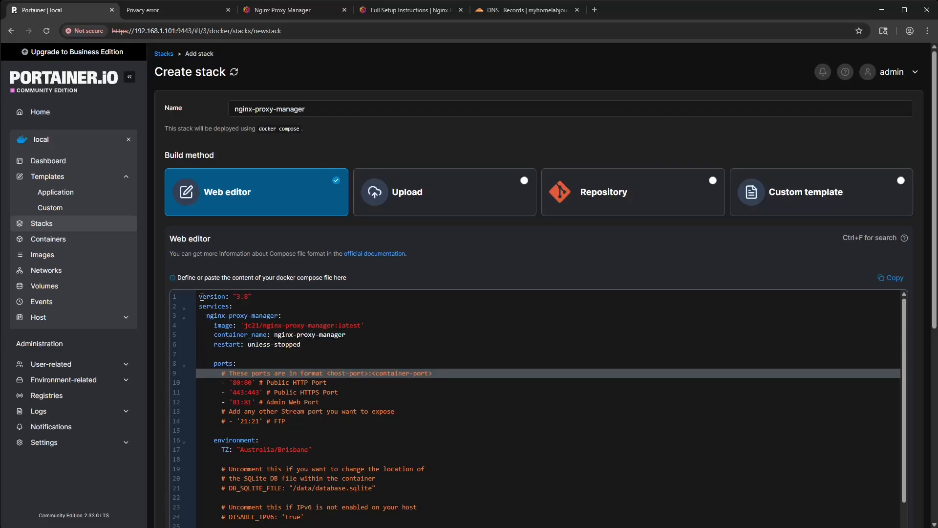
key("Down")
key("Down")
key("Down")
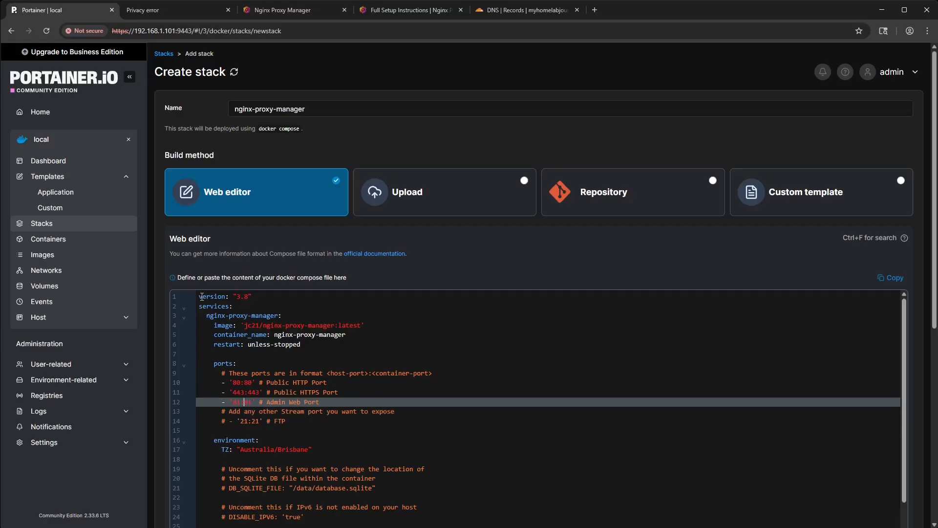
key("Down")
key("Down")
key("Down")
key("Down")
key("Down")
key("Down")
key("Down")
key("Down")
key("Down")
key("Down")
key("Down")
key("Down")
key("Down")
key("Down")
key("Down")
key("Up")
key("Up")
key("Up")
key("Up")
key("Up")
key("Up")
key("Up")
key("Up")
key("Up")
key("Up")
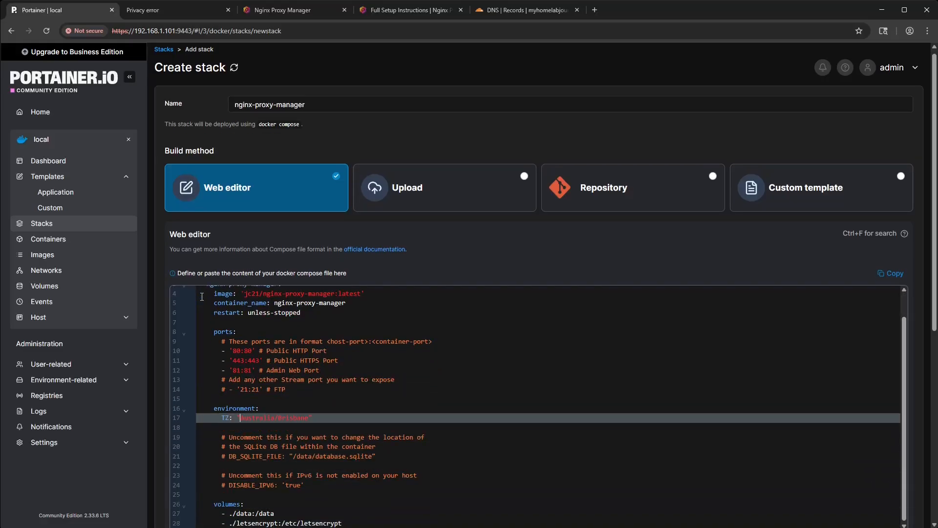
key("ctrl+shift+Right")
type("A")
key("ctrl+shift+Right")
type("C")
- Look up the user and group IDs in the terminal with id, and add user: "1000:1000" above the environment section
key("Up")
key("Up")
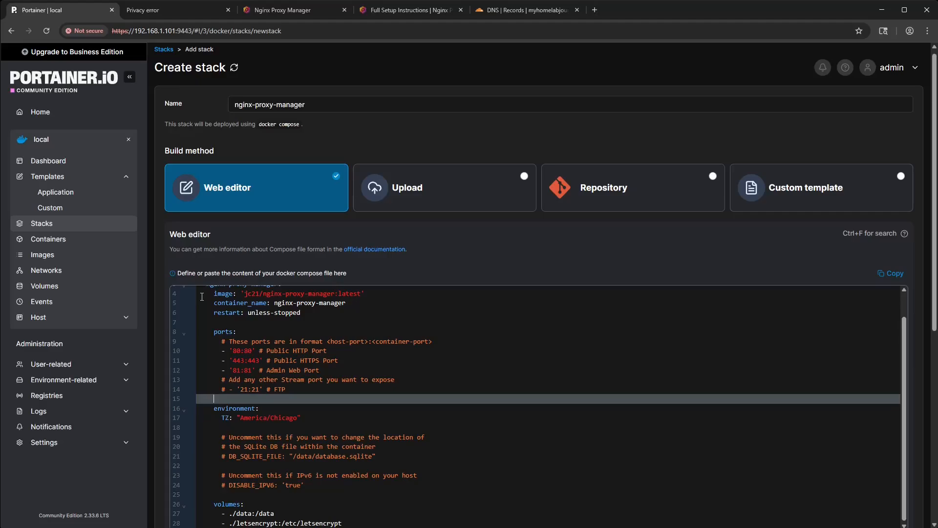
type("user:")
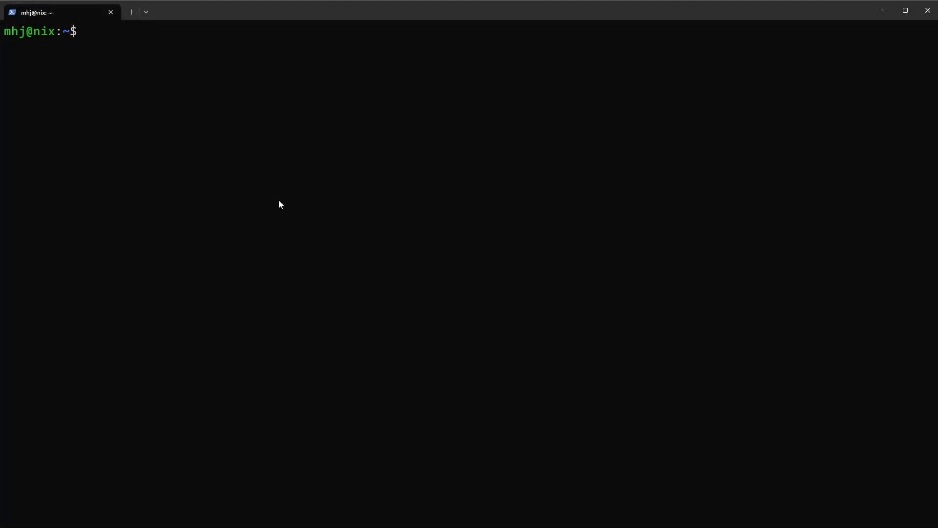
type("id")
key("Return")
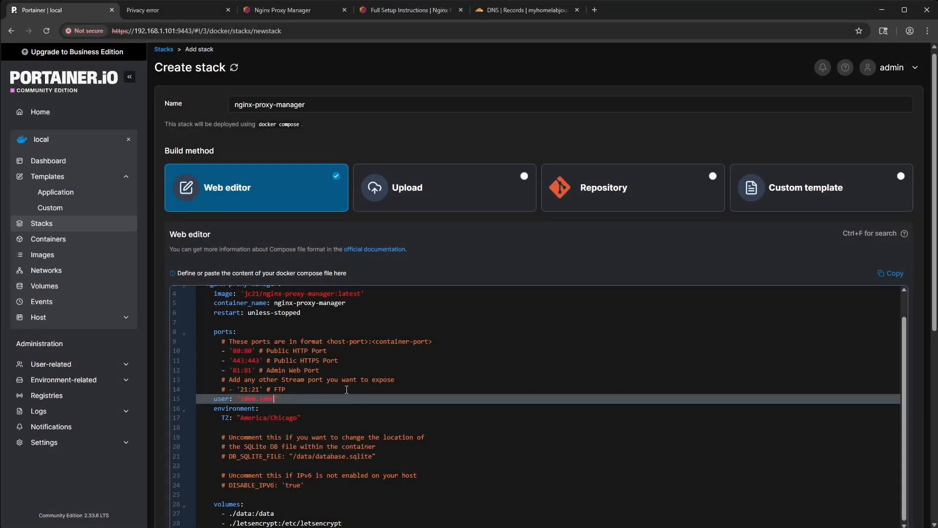
left_click(346, 389)
double_click(288, 399)
- Change the service's two volume mappings to data:/data and data:/etc/letsencrypt
scroll(293, 396, "down", 1)
scroll(324, 378, "down", 2)
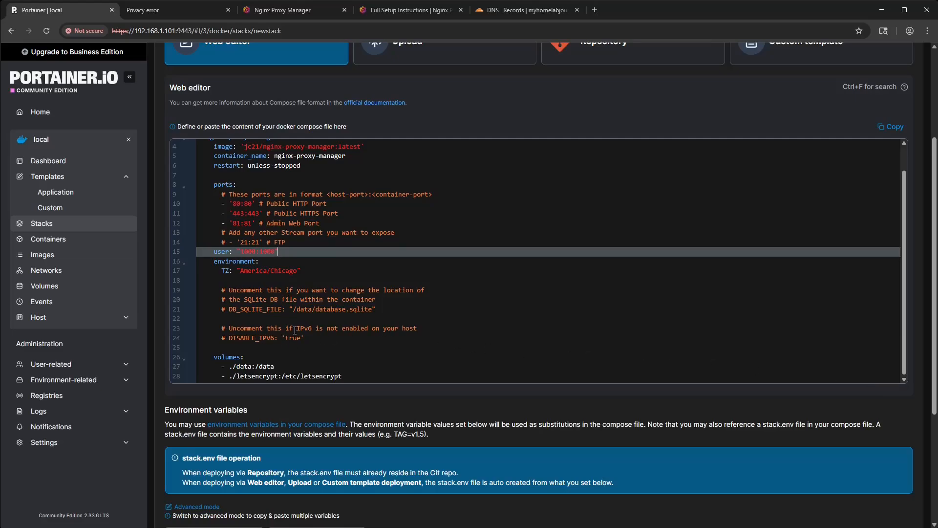
left_click(230, 368)
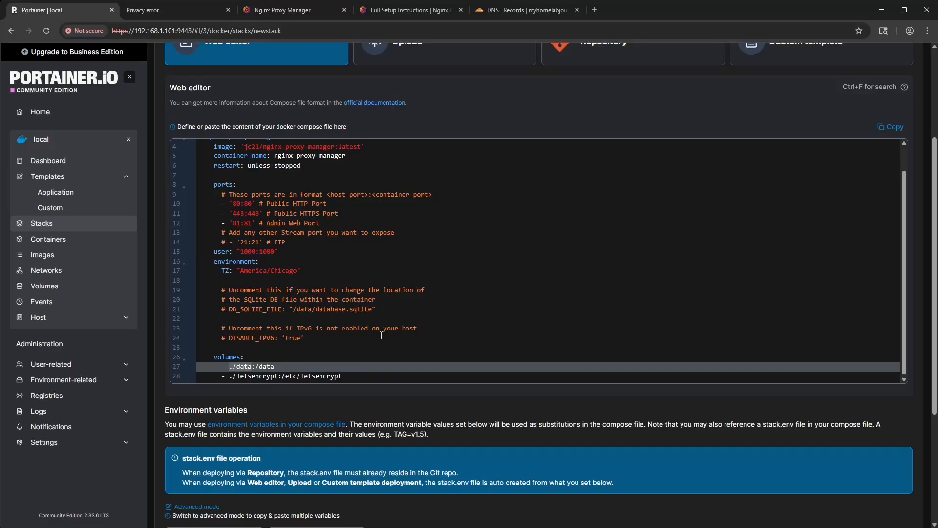
type("npm")
type("_data")
key("Delete")
key("Delete")
key("Delete")
key("Delete")
key("Down")
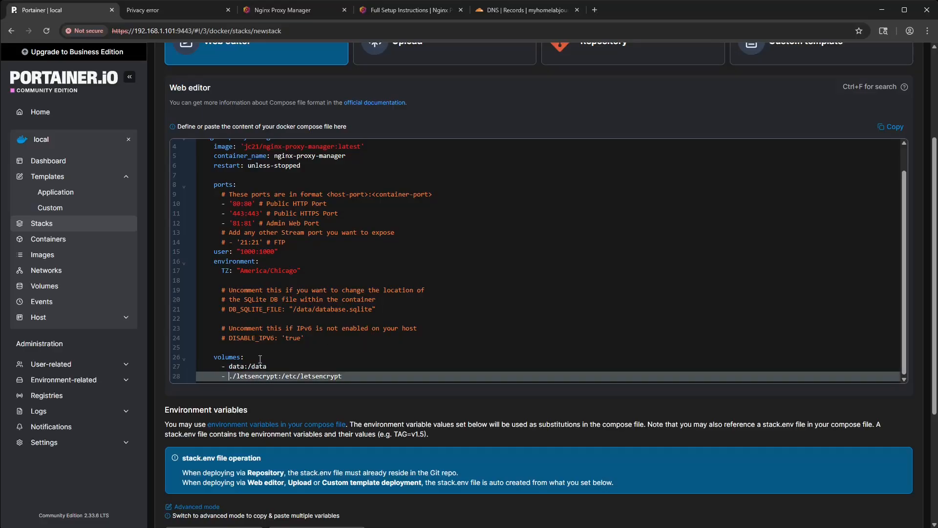
key("ctrl+shift+Right")
key("ctrl+shift+Right")
type("data")
- Add a top-level volumes: section at the end of the compose code with a data: entry indented beneath it
left_click(326, 377)
key("Return")
key("Return")
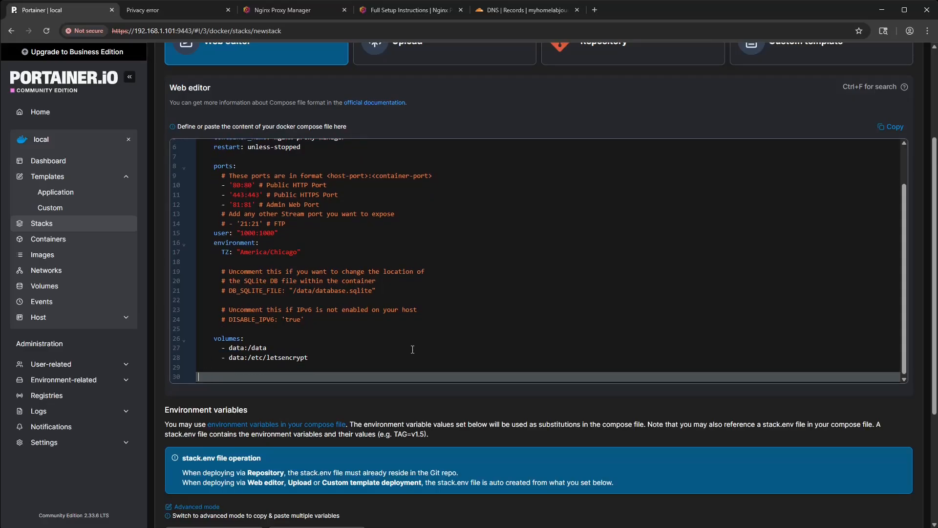
type("volumes")
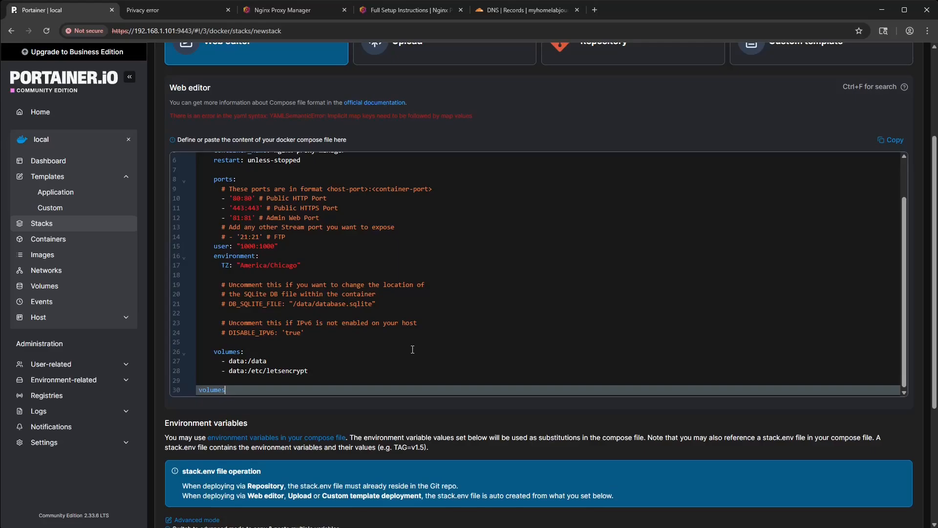
type(":")
key("Return")
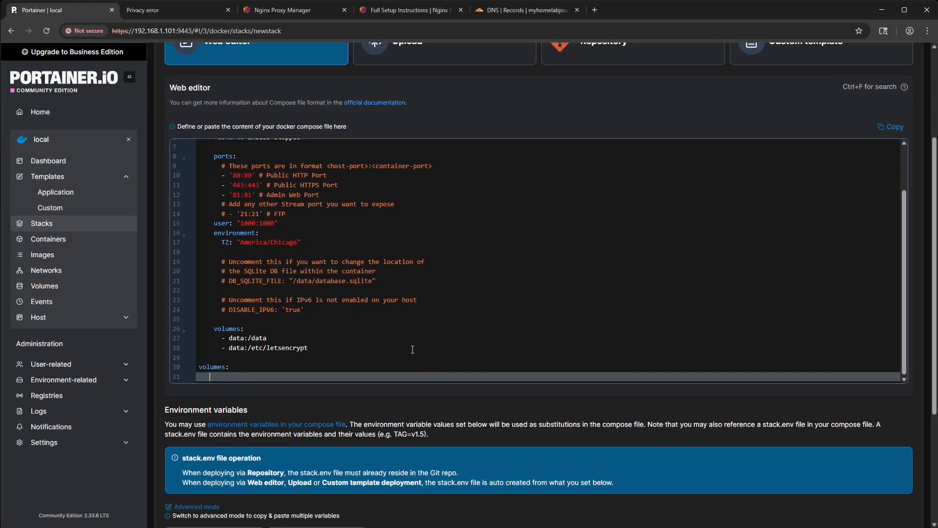
key("BackSpace")
key("Return")
type("data:")
key("Return")
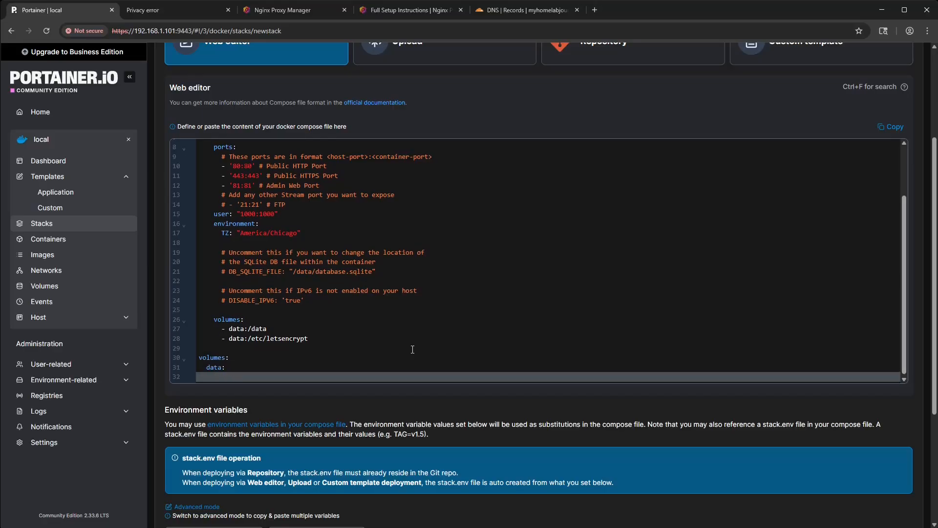
- Change the source of the service's second volume mapping so that it reads letsencrypt:/etc/letsencrypt
left_click(236, 339)
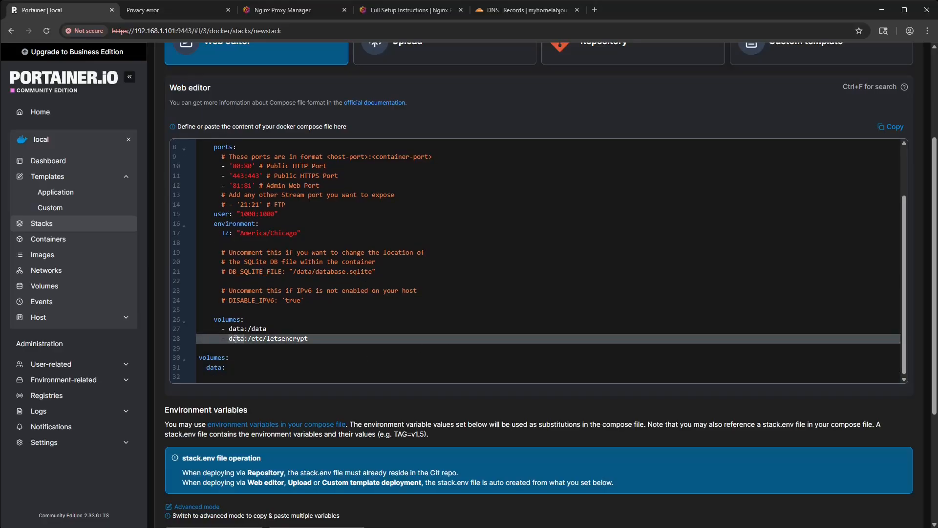
type("letsencrypt")
- Add driver: local and a driver_opts: key under the top-level data volume
left_click(236, 375)
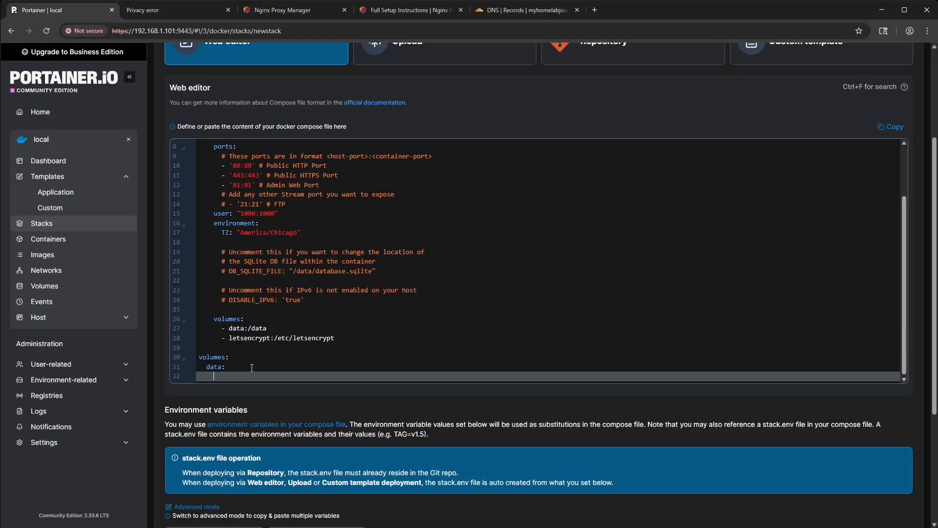
type("driver: local")
scroll(323, 352, "down", 1)
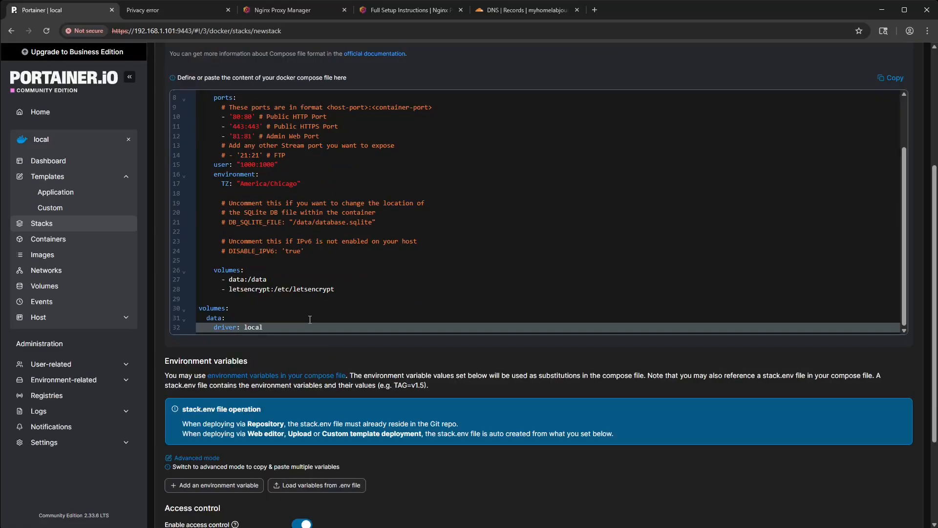
key("Return")
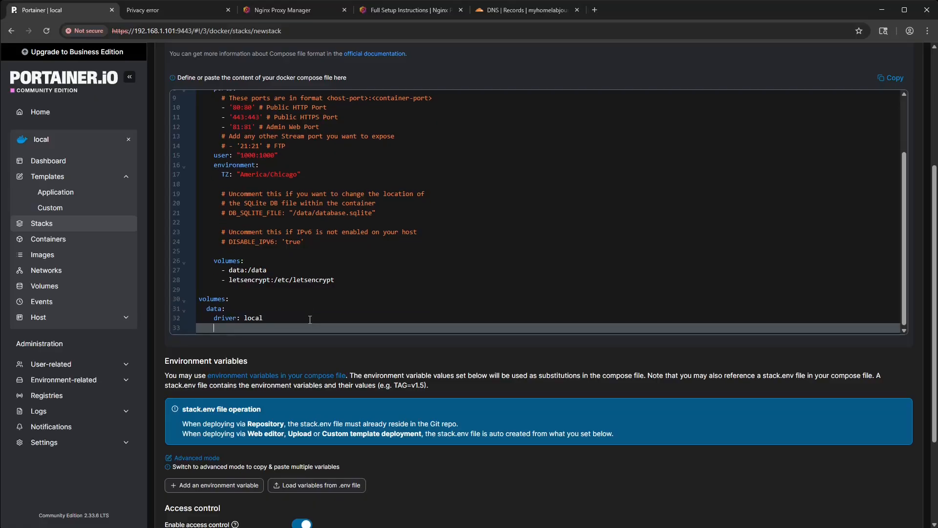
type("driver_opt")
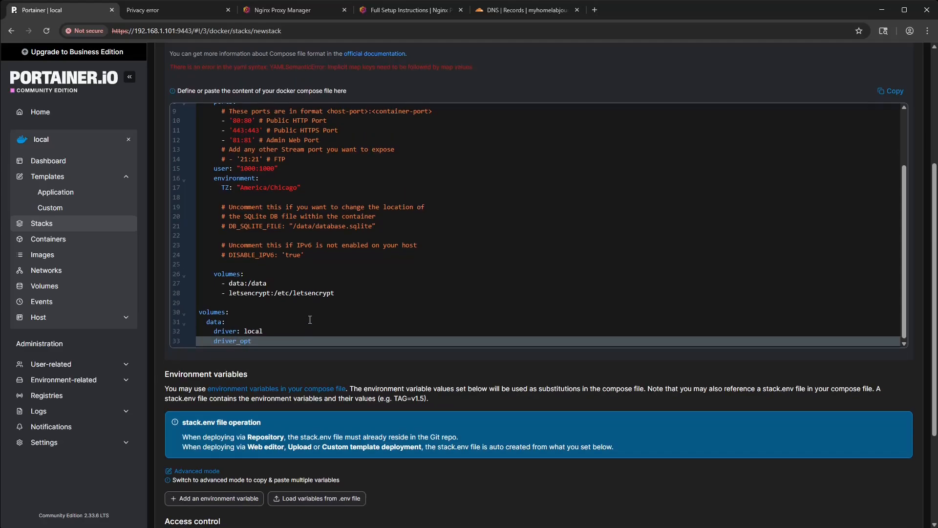
type("s:")
key("Left")
type("s")
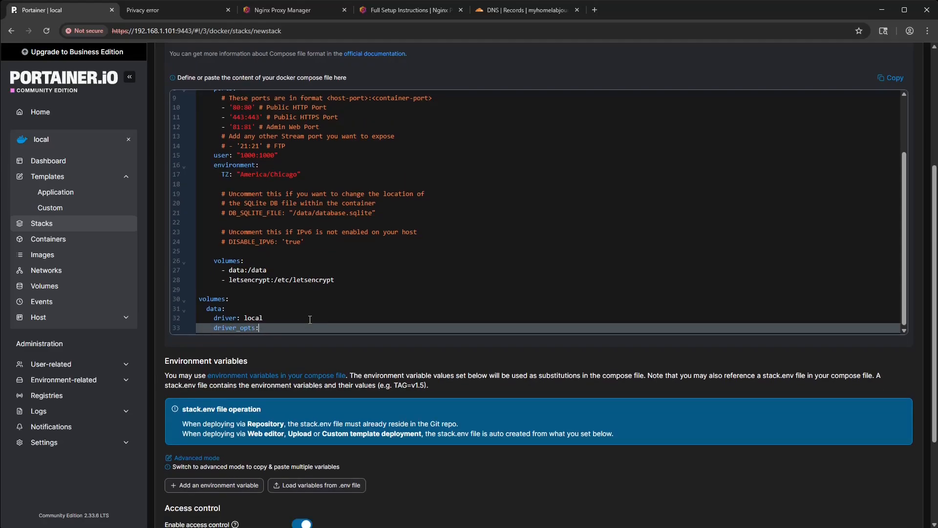
- Add the options type: none and o: bind under the data volume's driver_opts
key("Return")
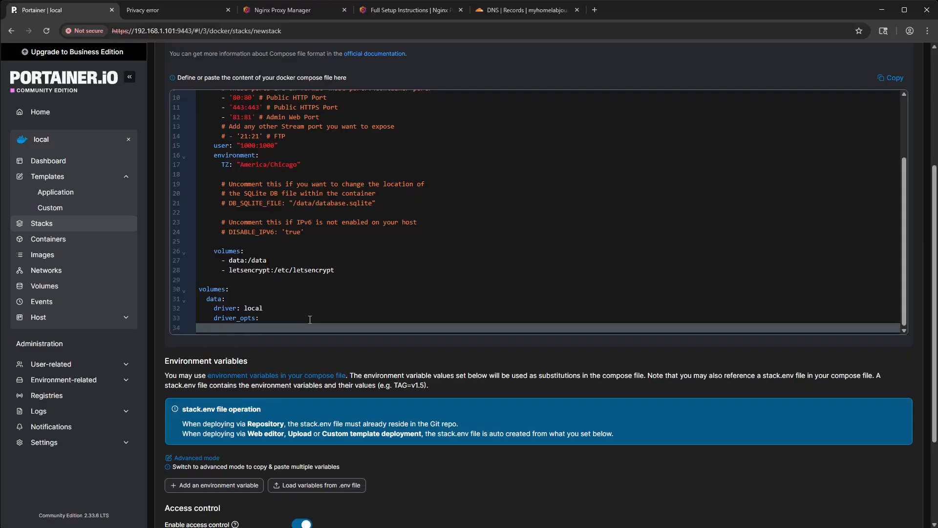
type("type: none")
key("Return")
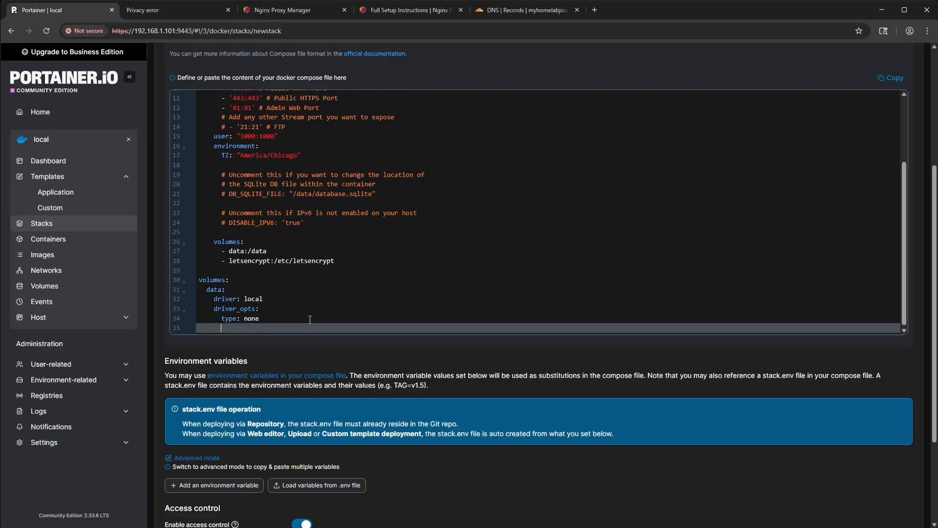
type("o: bid")
key("BackSpace")
type("nd")
- Add the line device: /opt/docker/appdata/nginx-proxy-manager/data to the data volume's driver_opts
key("Return")
type("dev")
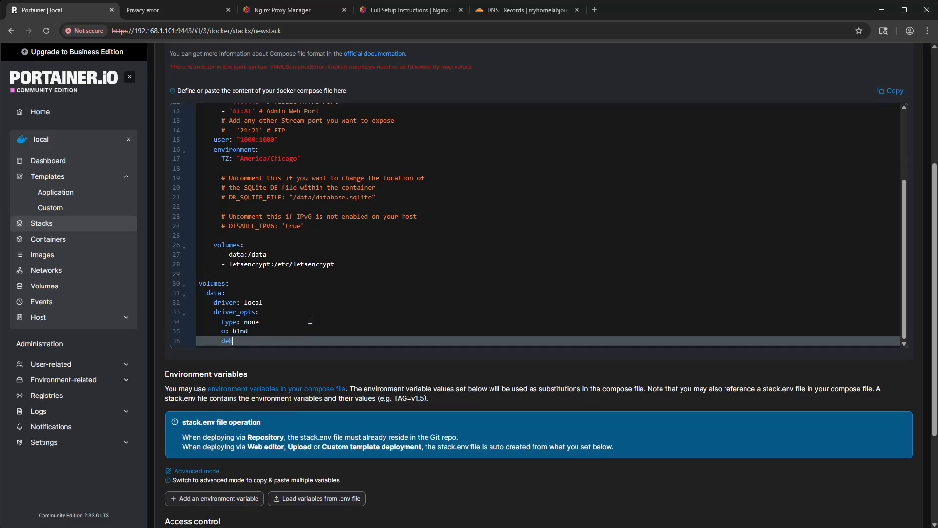
type("ice: /opt")
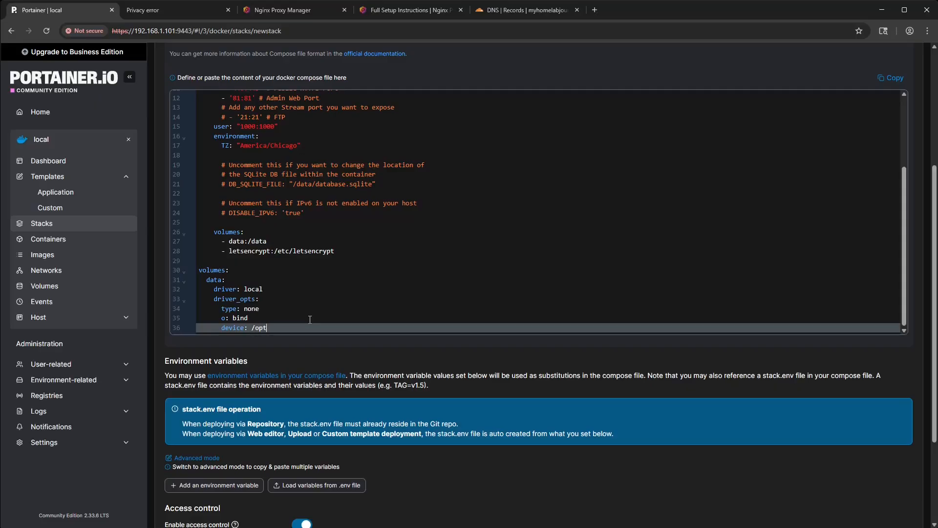
type("/docker/appdata/nginx-proxy-manager/data")
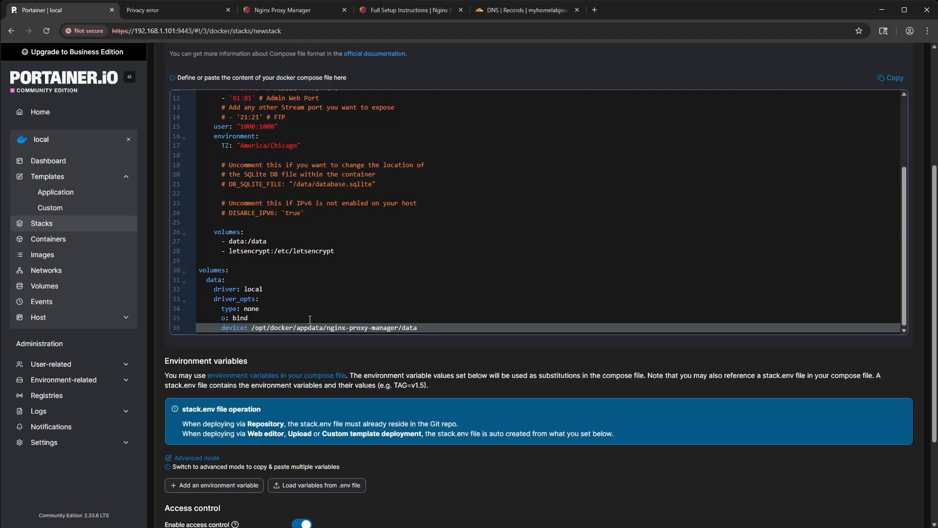
- Duplicate the whole data volume definition directly below itself
left_click_drag(412, 325, 198, 279)
key("ctrl+c")
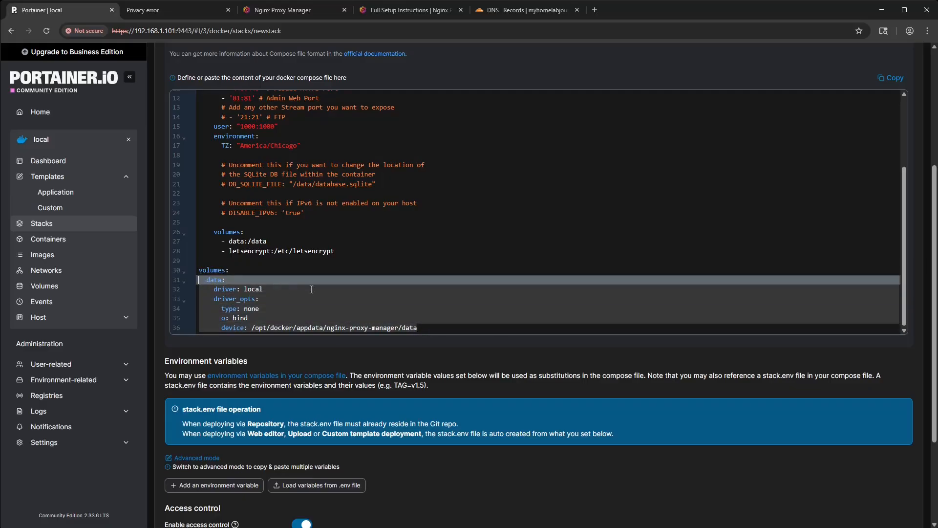
left_click(437, 329)
key("Return")
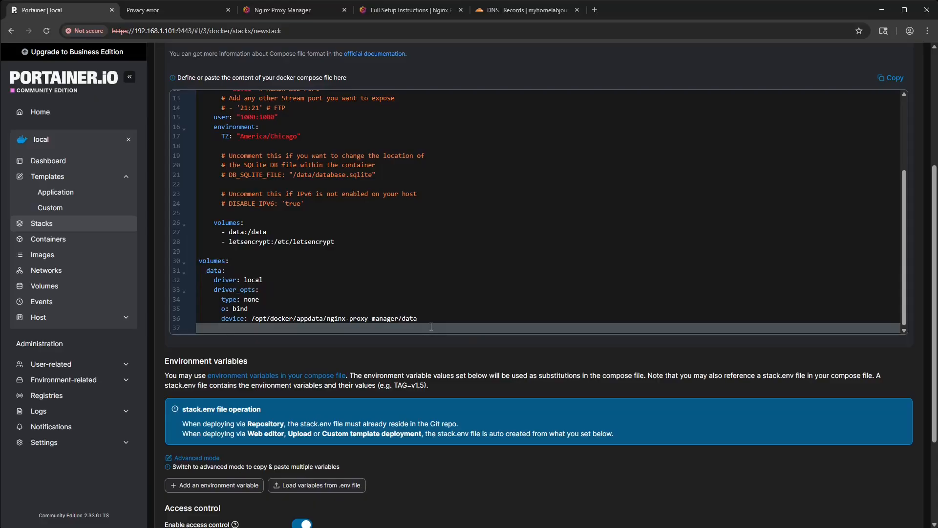
key("ctrl+v")
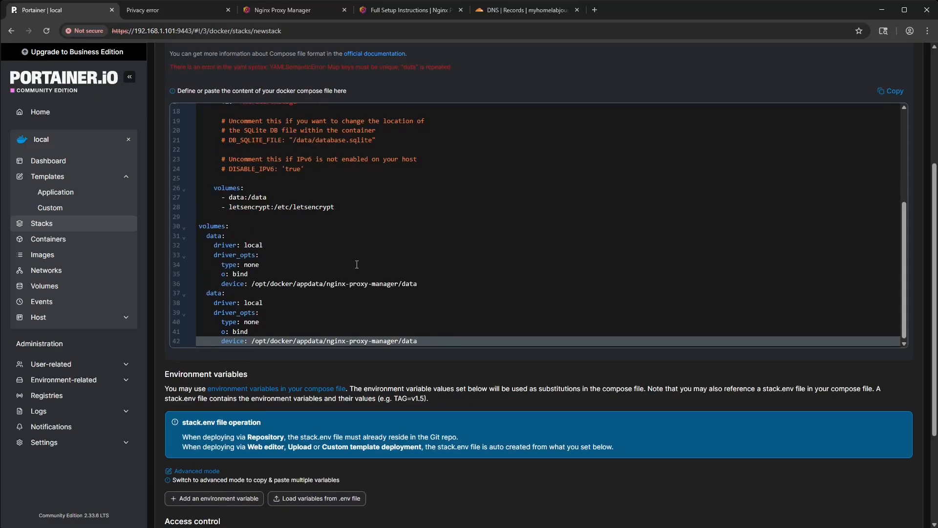
- Rename the duplicated volume definition to letsencrypt, copying the name from the service's volume mapping
double_click(219, 293)
scroll(294, 211, "up", 1)
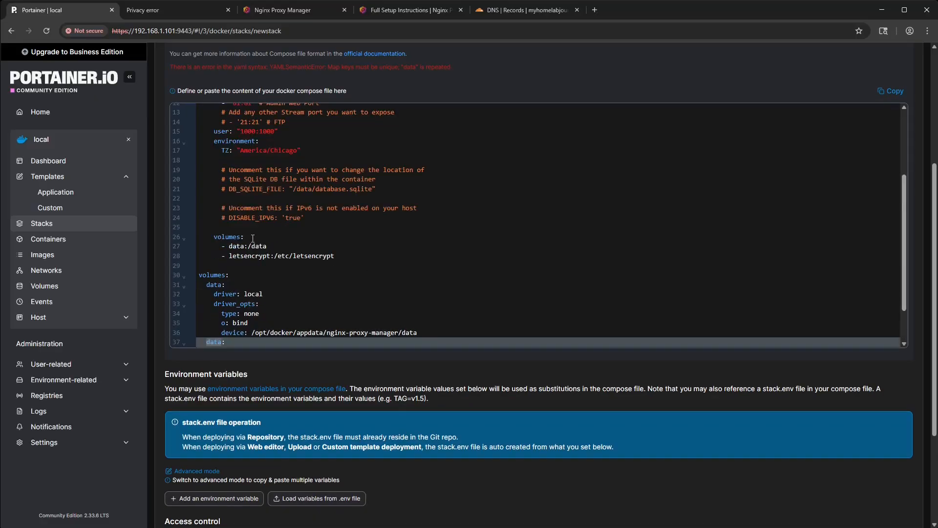
double_click(255, 256)
key("ctrl+c")
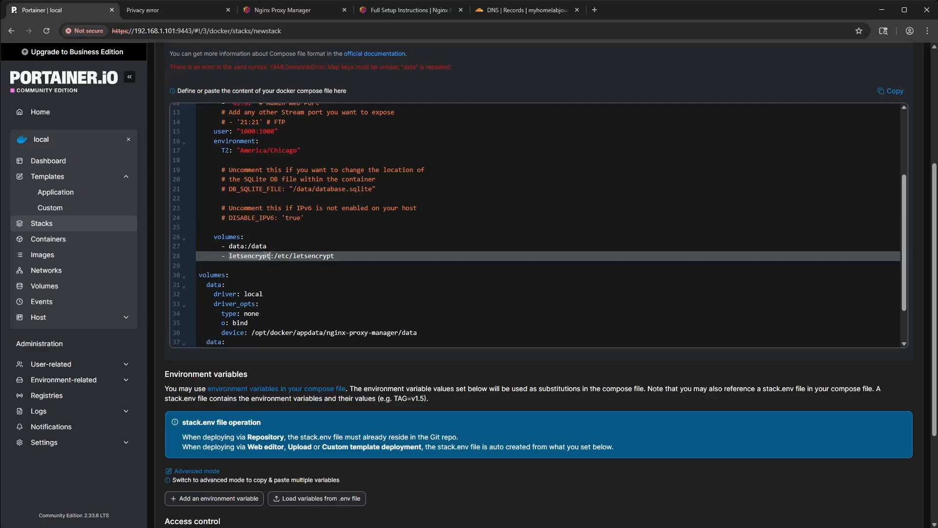
scroll(247, 288, "down", 1)
double_click(213, 292)
key("ctrl+v")
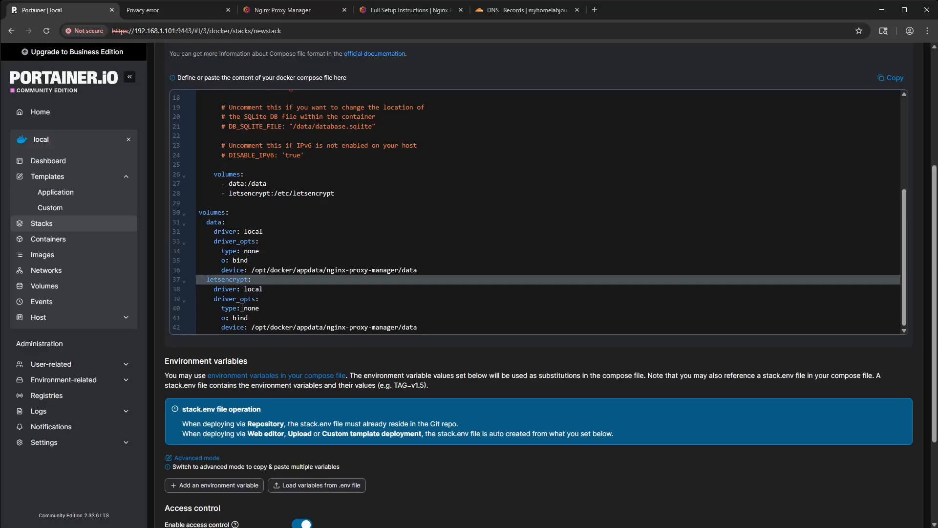
- Set the letsencrypt volume's device path to /opt/docker/appdata/nginx-proxy-manager/letsencrypt and copy its nginx-proxy-manager/letsencrypt part
double_click(411, 327)
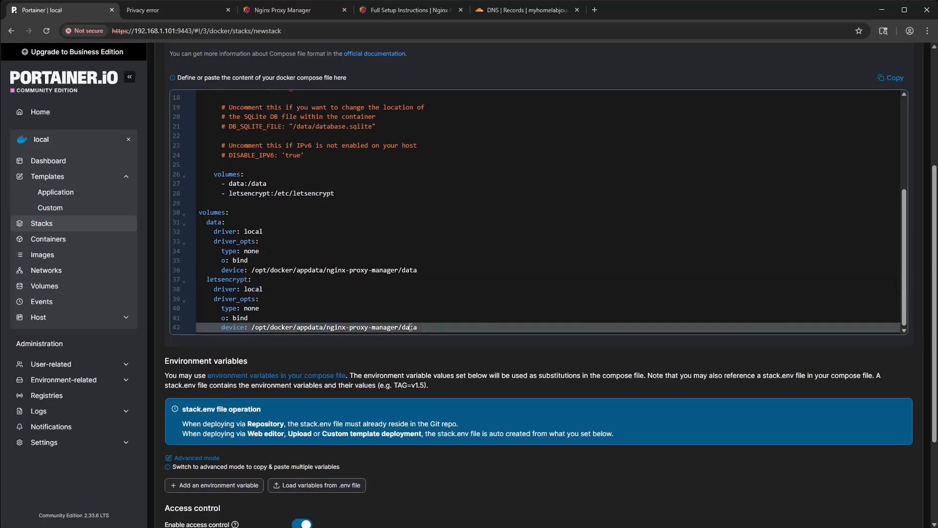
key("ctrl+v")
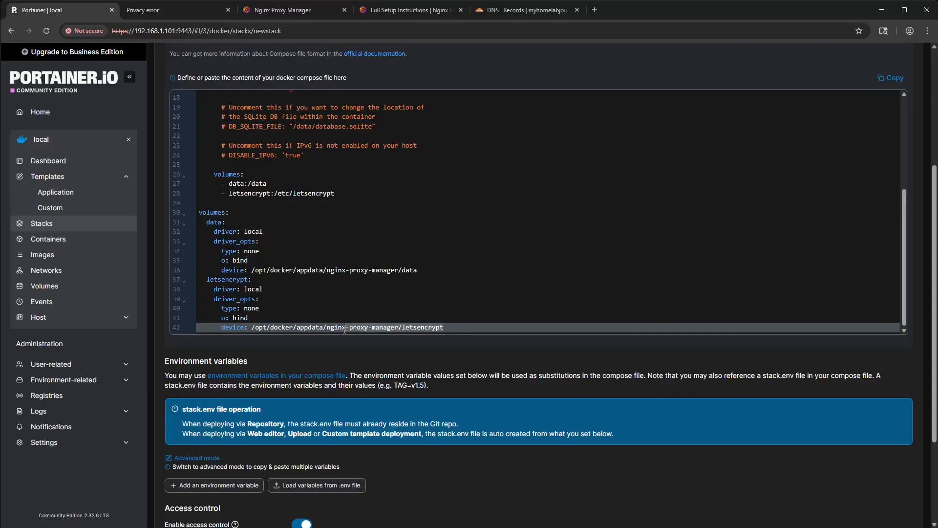
left_click(327, 328)
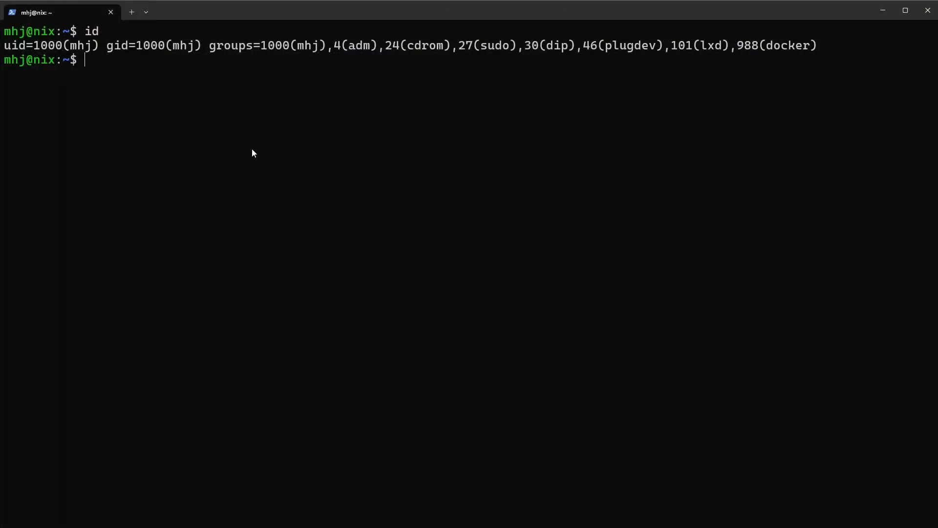
- In the server terminal, change to the /opt/docker/appdata directory and list its contents in long format
type("ls -l")
key("Return")
type("cd ")
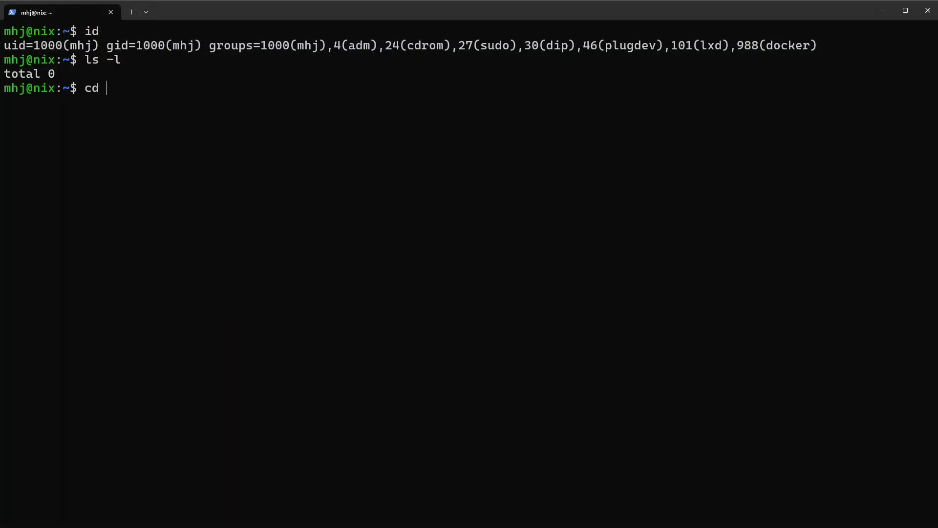
type("/opt/docker/app")
key("Tab")
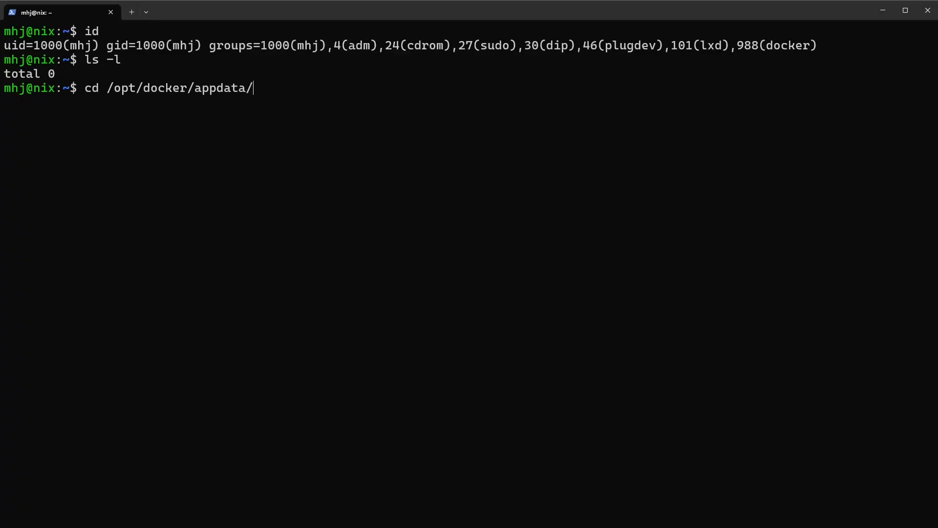
key("Return")
type("ls -l")
key("Return")
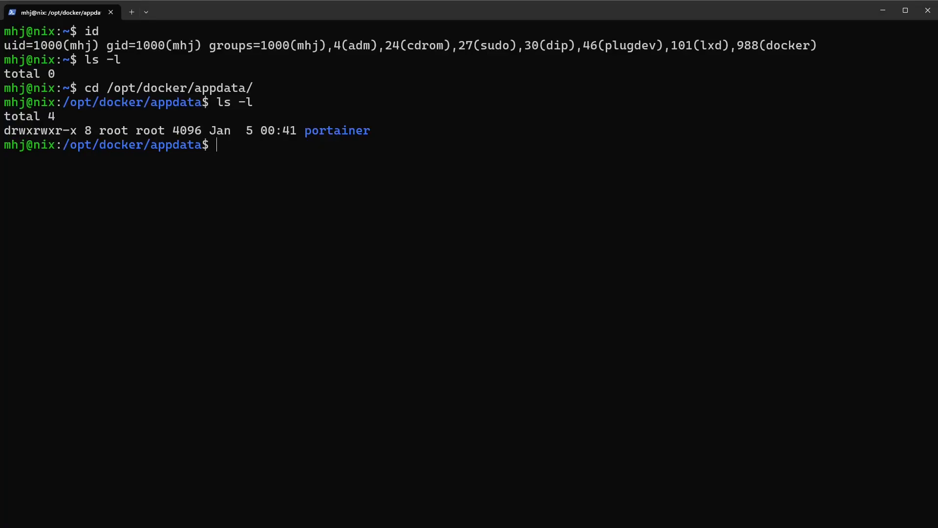
- Try to create nginx-proxy-manager/letsencrypt including its parent directory as the regular user
type("mkdir -P")
type("nginx-proxy-manager/letsencrypt")
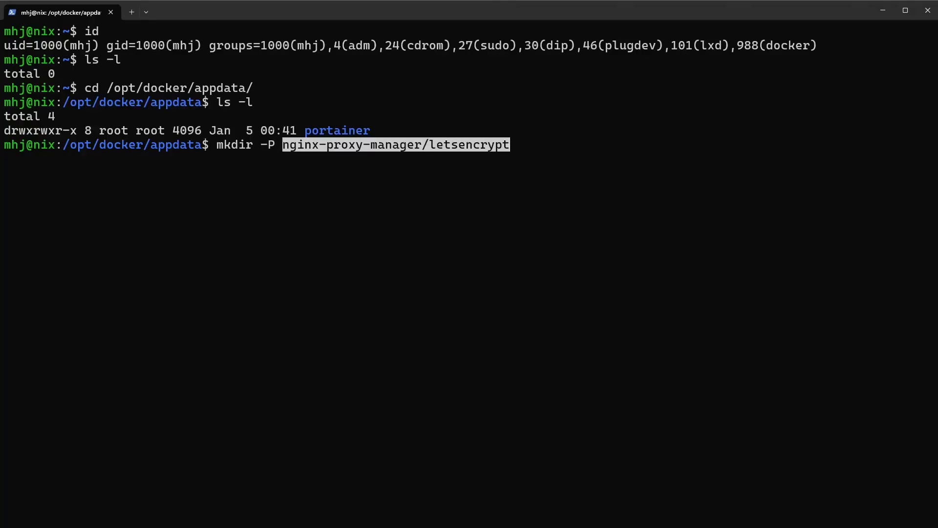
key("Return")
key("Up")
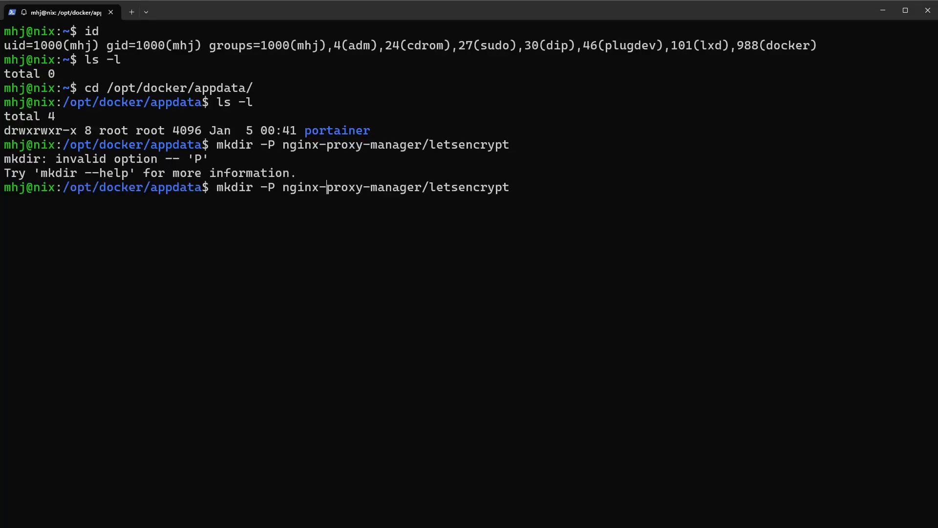
key("Left")
key("Left")
key("Left")
key("Left")
key("Left")
key("Left")
key("Left")
key("BackSpace")
type("p")
key("Return")
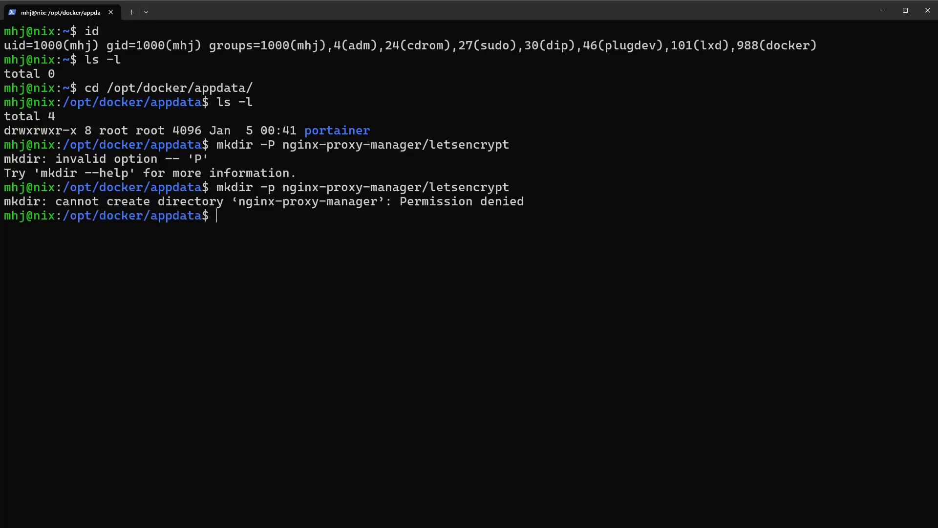
key("Up")
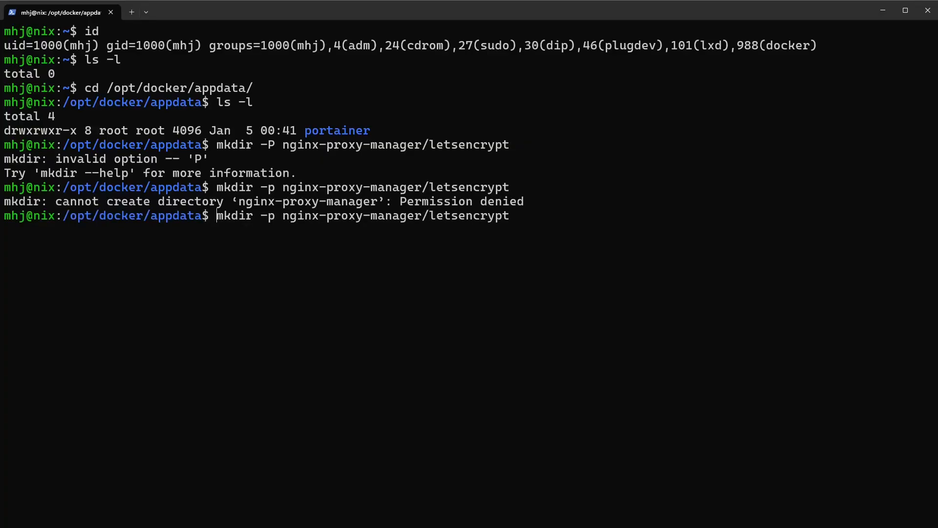
key("ctrl+k")
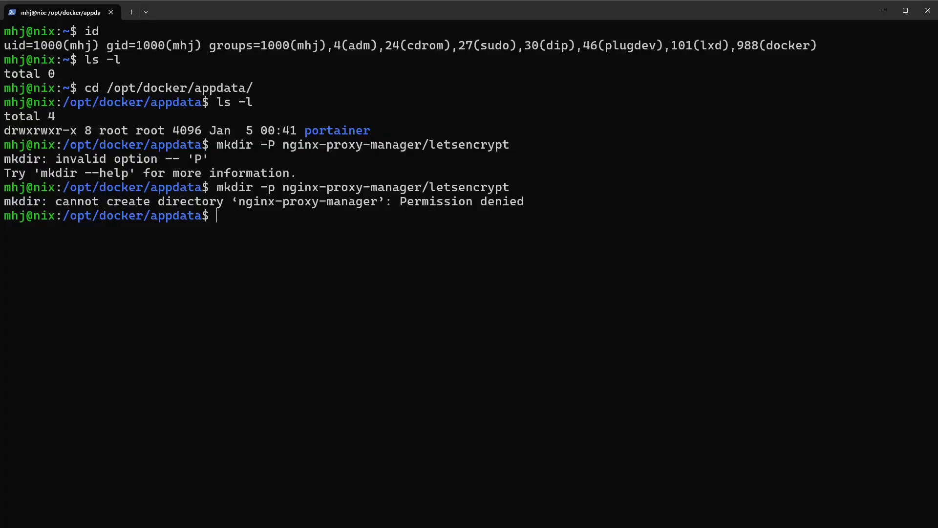
key("ctrl+c")
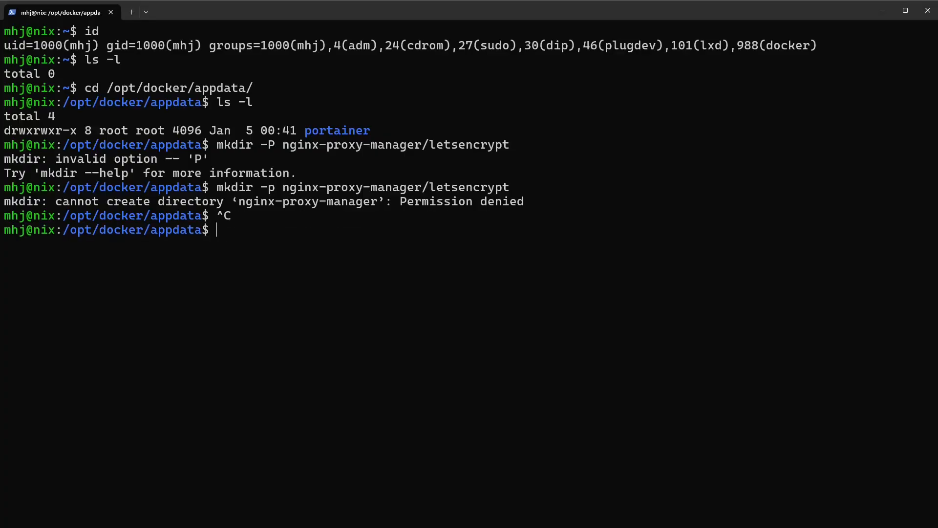
- Go up to /opt/docker and list its contents in long format to check who owns appdata
type("cd ../")
key("Return")
type("l;s")
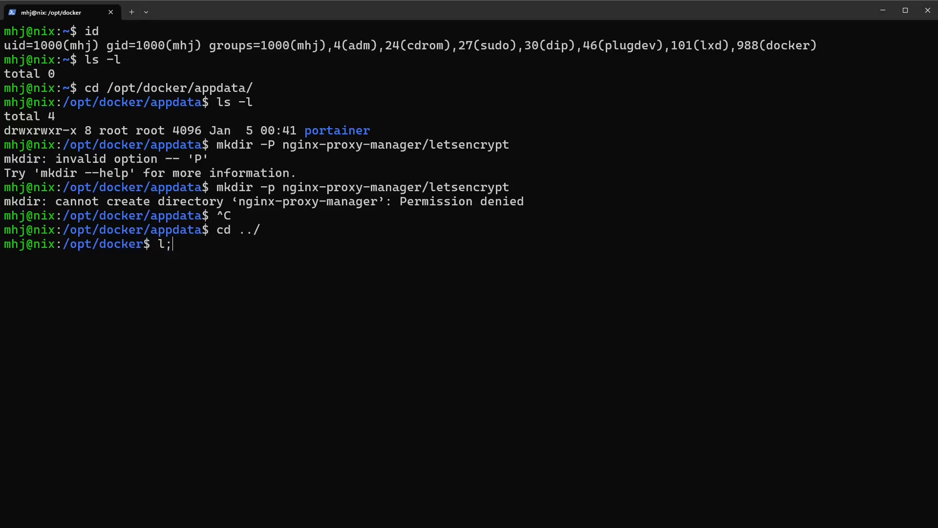
key("BackSpace")
key("BackSpace")
key("BackSpace")
type("ls -l")
key("Return")
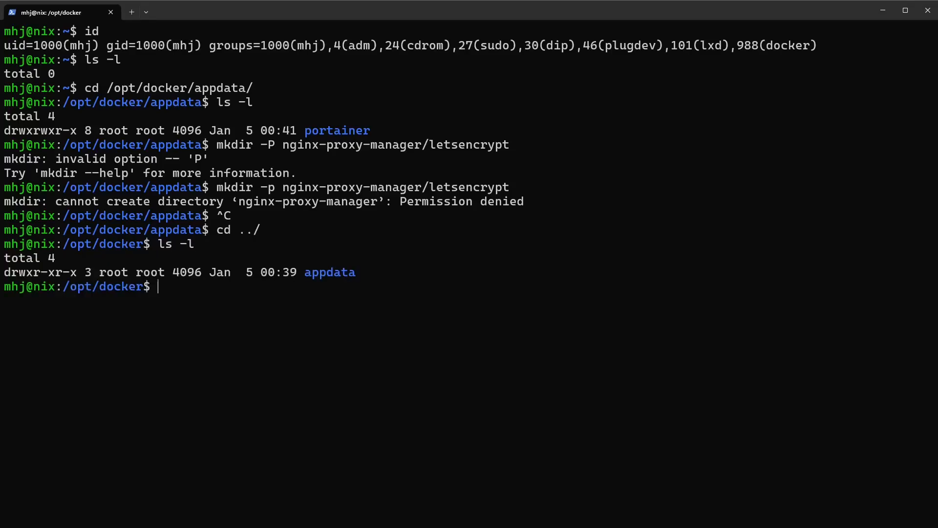
- Try to change the owner and group of appdata to the logged-in user without elevated rights
type("chown")
type(" app")
key("BackSpace")
key("BackSpace")
key("BackSpace")
type("mhj:mhj")
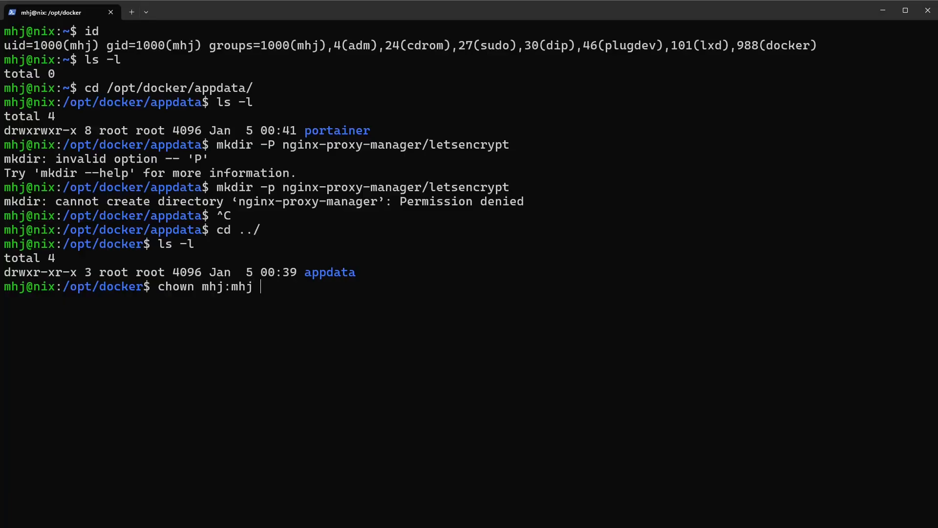
type(" appdata/")
key("BackSpace")
key("Return")
- Change the owner and group of appdata to the logged-in user with sudo, entering the sudo password, and list the directory to check ownership
key("Up")
key("Left")
key("Left")
key("Left")
key("Left")
key("Left")
key("Left")
key("Left")
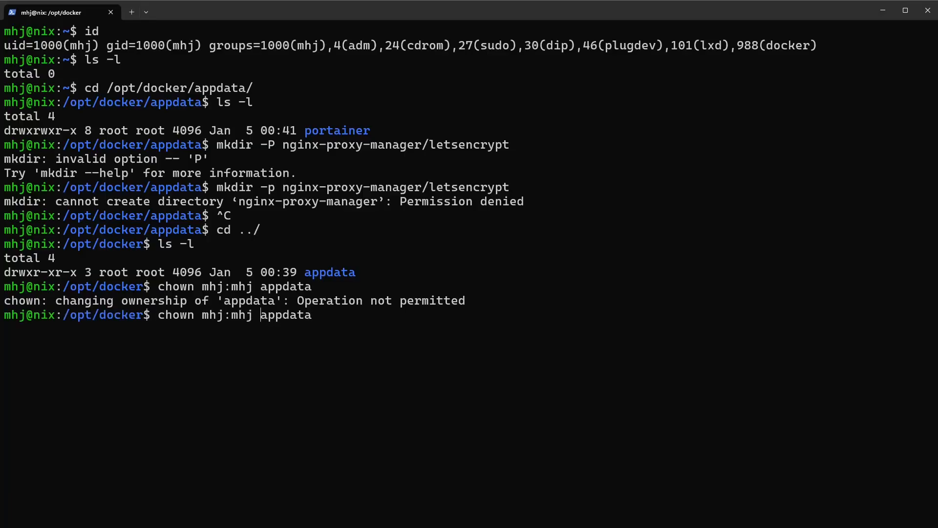
type("sudo")
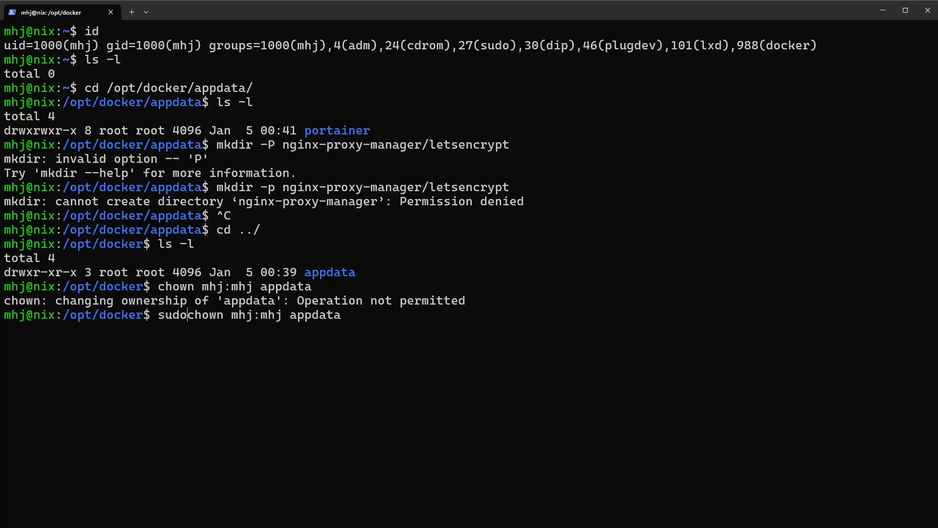
key("Return")
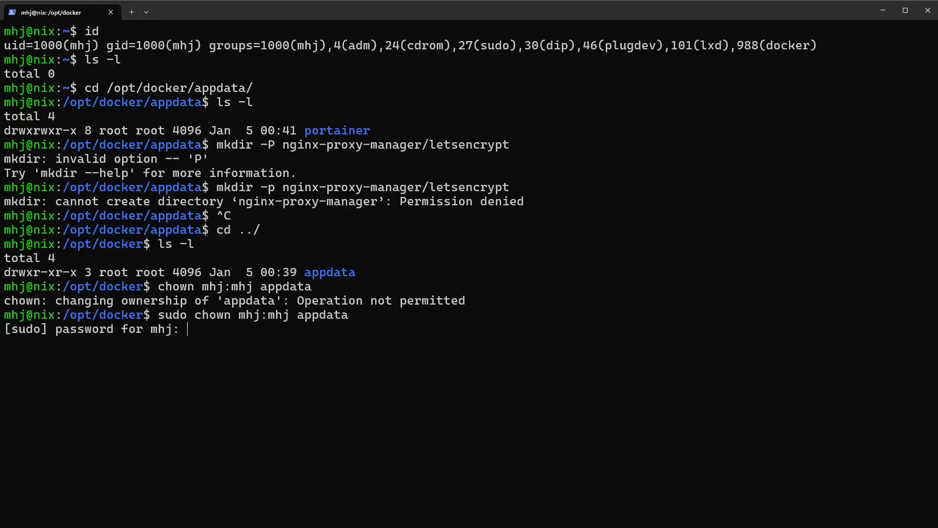
key("Return")
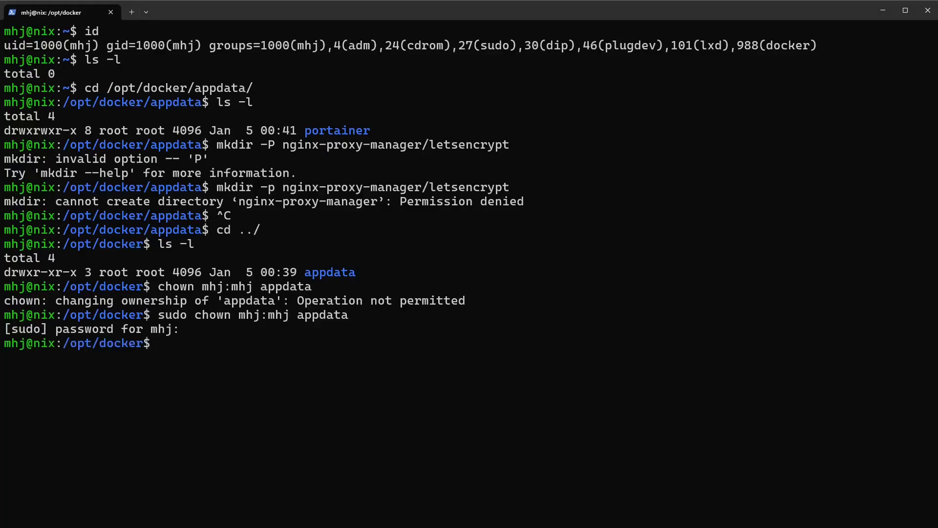
type("ls -l")
key("Return")
- Enter appdata and create nginx-proxy-manager/letsencrypt there with mkdir -p
type("cd appdata/")
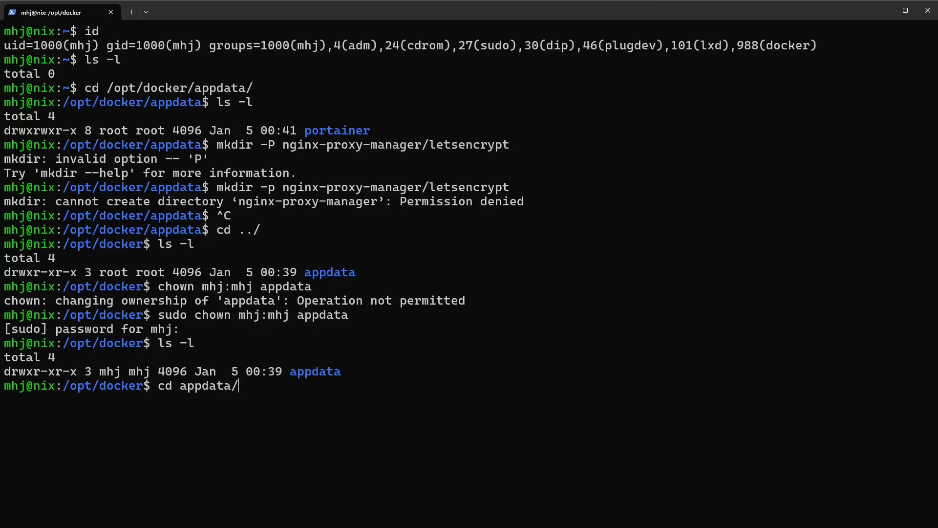
key("Return")
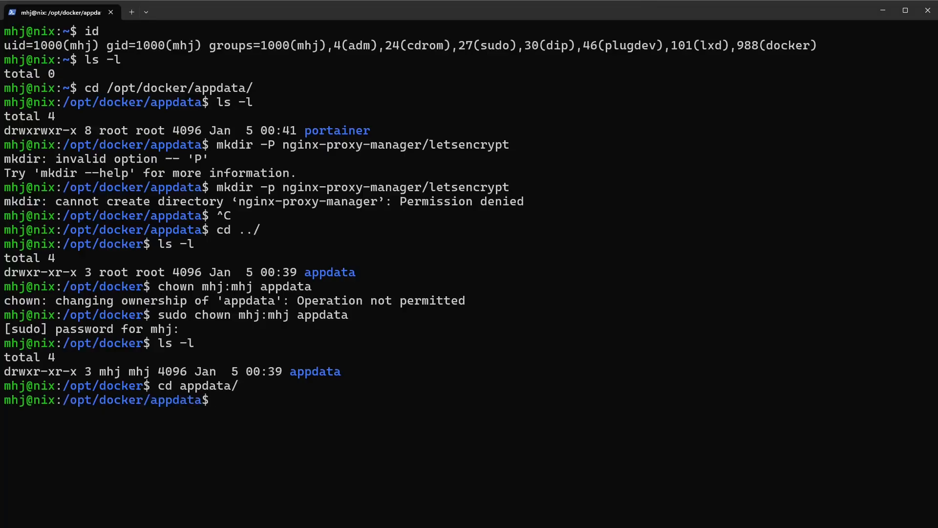
type("mkdir --")
key("BackSpace")
type("p")
type("nginx-proxy-manager/letsencrypt")
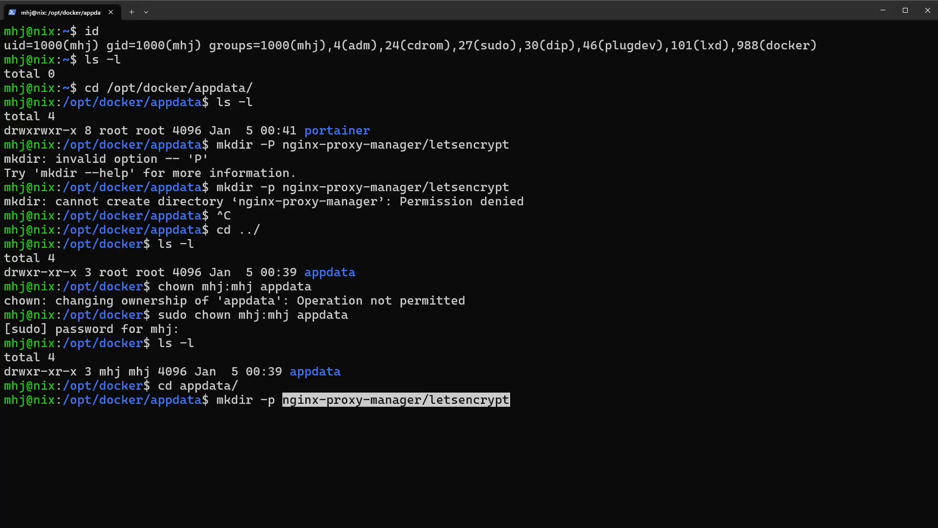
key("Return")
- Create the nginx-proxy-manager/data directory with mkdir -p by adapting the previous command
key("Up")
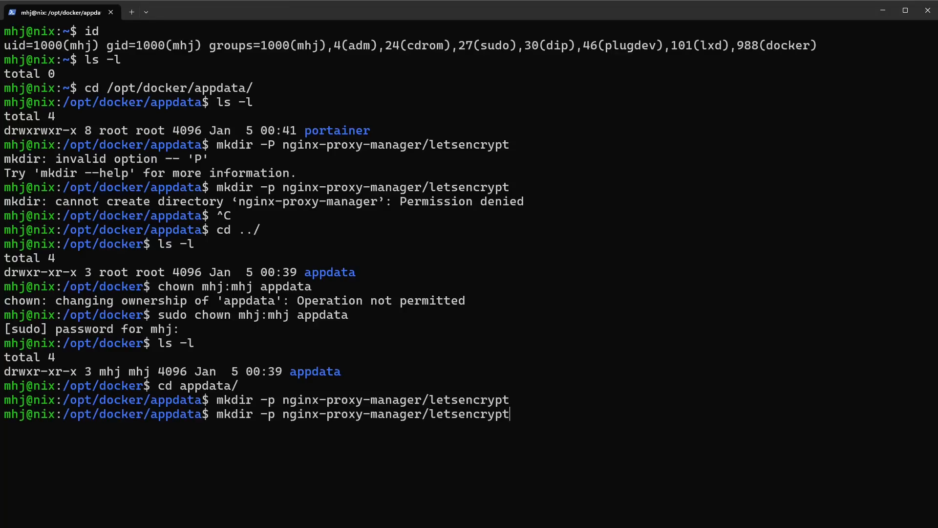
key("BackSpace")
key("BackSpace")
key("BackSpace")
key("BackSpace")
key("BackSpace")
key("BackSpace")
key("BackSpace")
key("BackSpace")
key("BackSpace")
key("BackSpace")
key("BackSpace")
type("data")
key("Return")
- List appdata and the new nginx-proxy-manager directory in long format to check the created folders and their ownership
type("ls -l")
key("Return")
type("cd ")
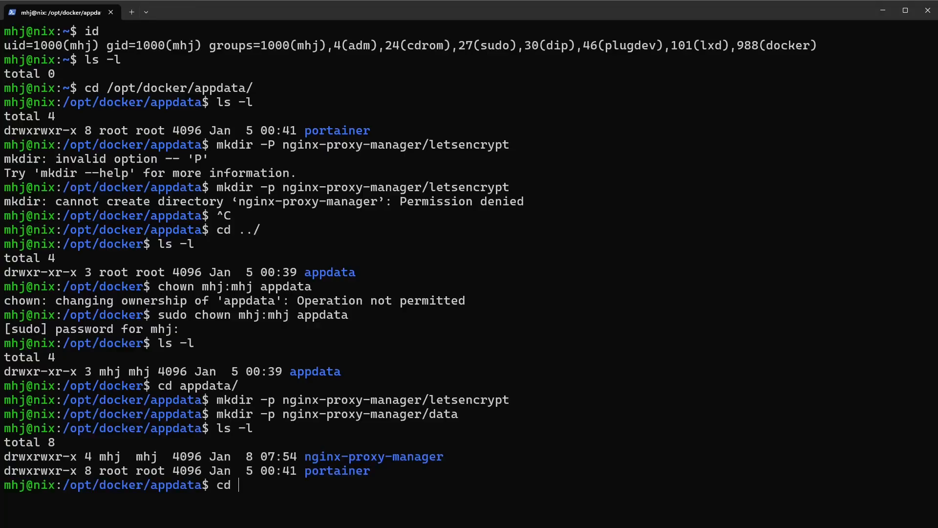
type("n")
key("Tab")
key("Return")
type("ls -l")
key("Return")
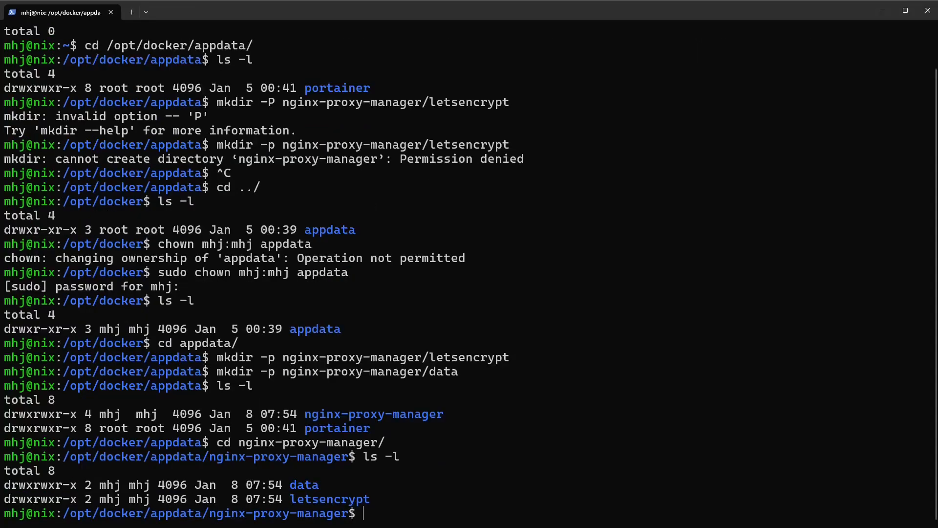
- Switch back to Portainer, insert a blank line between the data and letsencrypt volume definitions, and deploy the stack
key("alt+Tab")
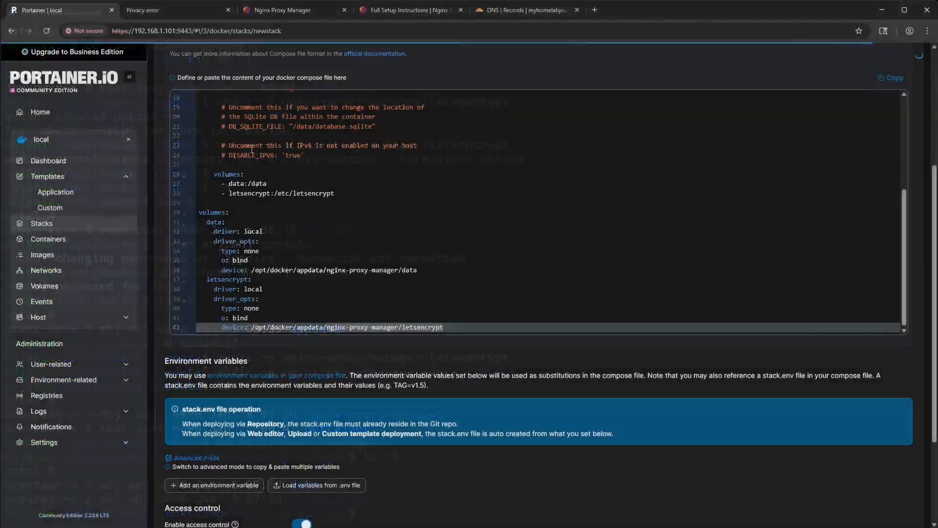
left_click(343, 298)
scroll(343, 298, "down", 3)
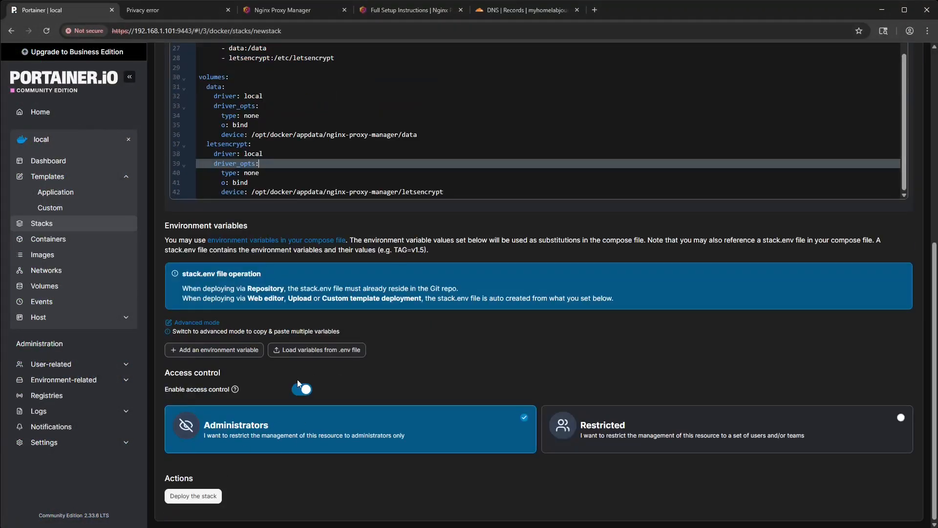
scroll(298, 379, "up", 3)
scroll(298, 378, "down", 3)
left_click(426, 135)
key("Return")
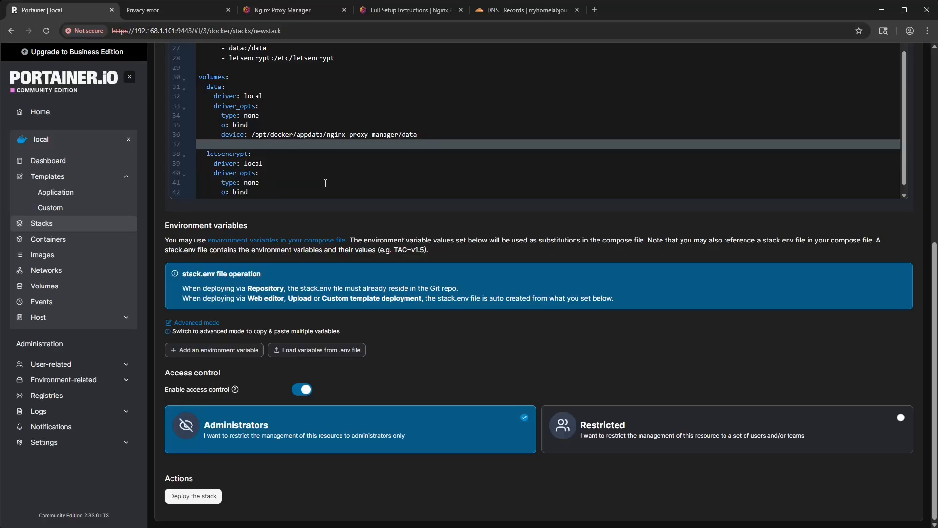
left_click(193, 496)
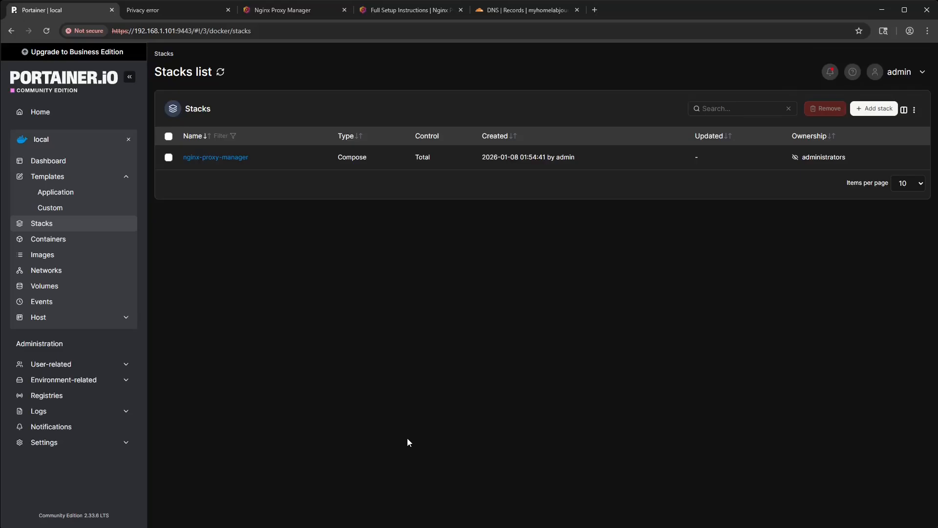
- Examine the logs of the container in the nginx-proxy-manager stack for startup errors
left_click(219, 160)
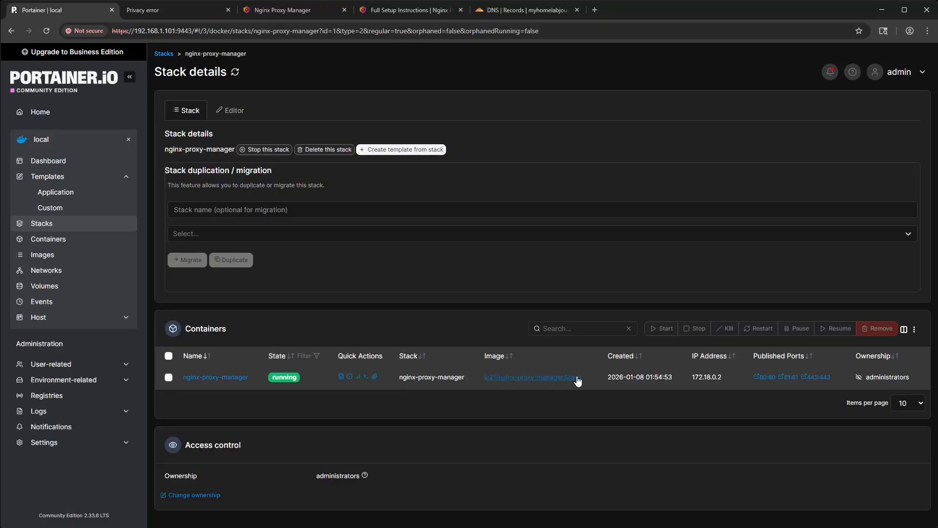
left_click(213, 378)
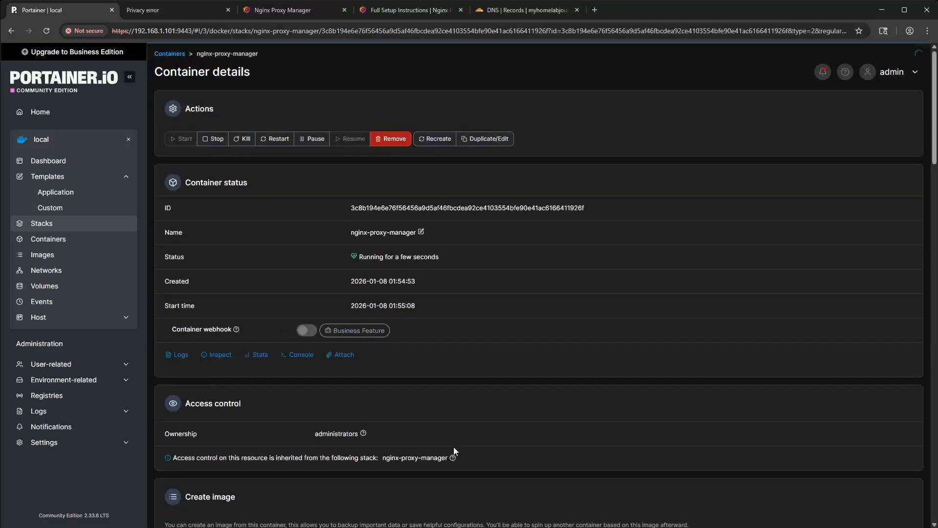
left_click(178, 356)
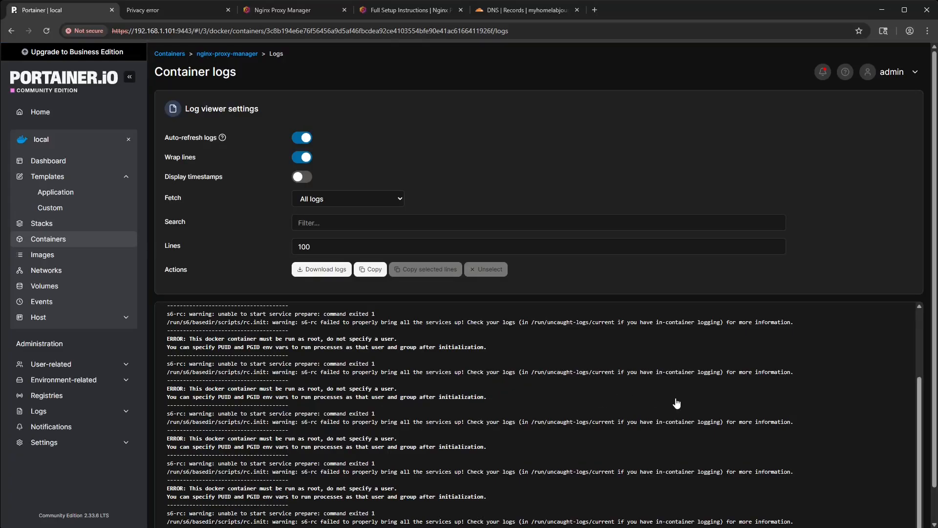
scroll(677, 403, "down", 1)
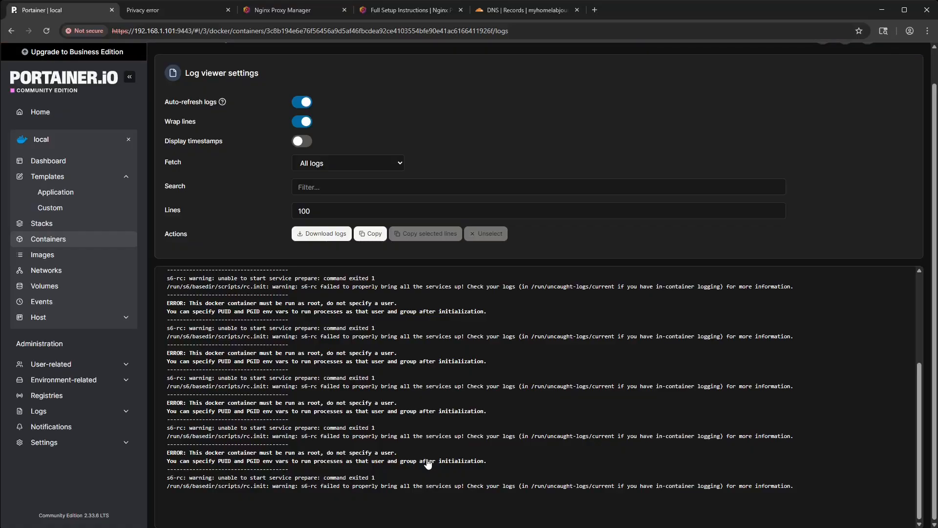
- Open the nginx-proxy-manager stack's compose code for editing
left_click(73, 225)
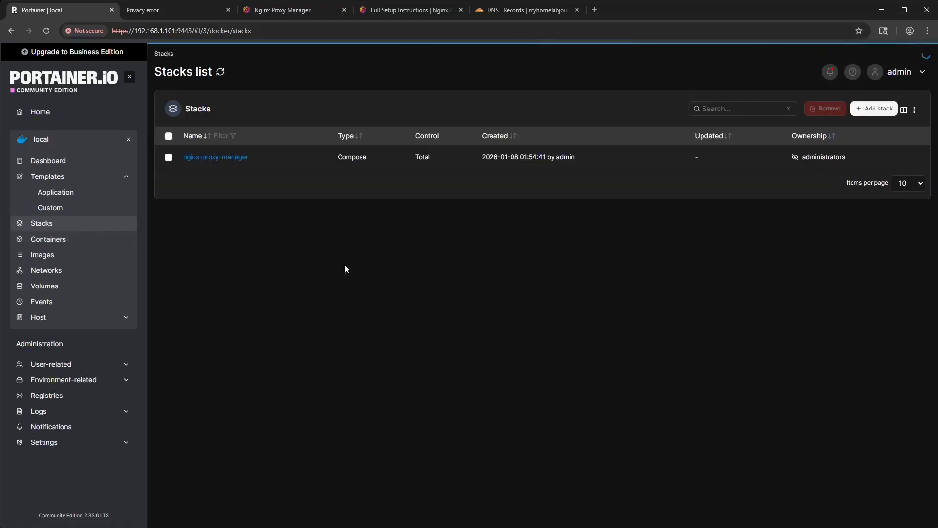
left_click(218, 158)
left_click(231, 110)
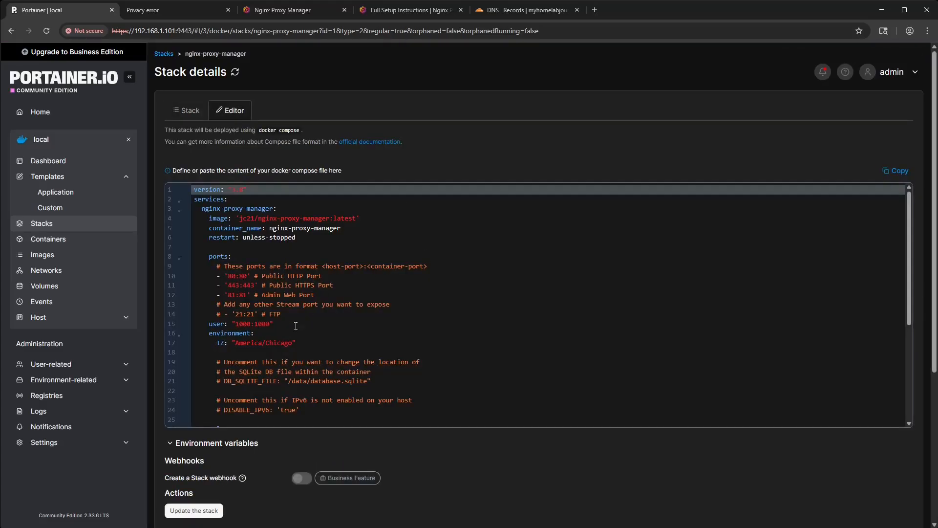
- Remove the user setting from the nginx-proxy-manager compose code and update the stack without re-pulling the image
left_click_drag(276, 323, 188, 325)
key("BackSpace")
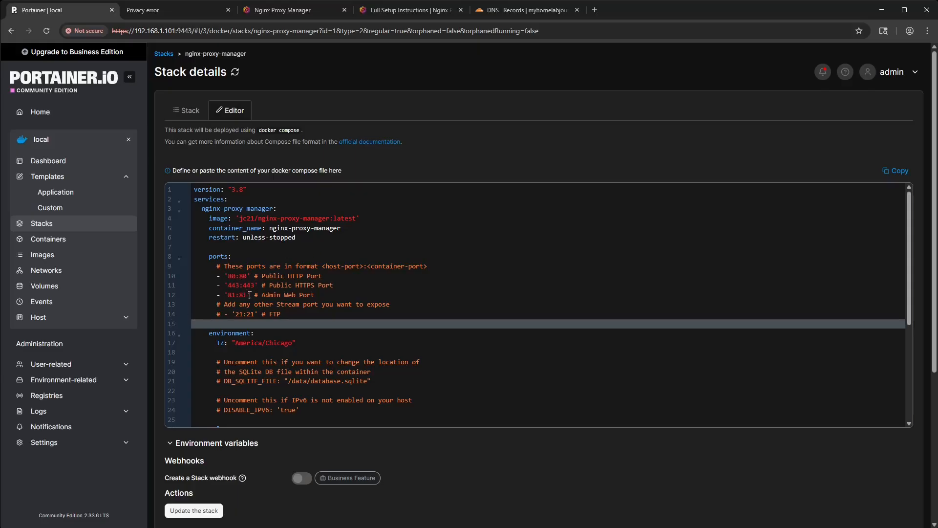
left_click(207, 515)
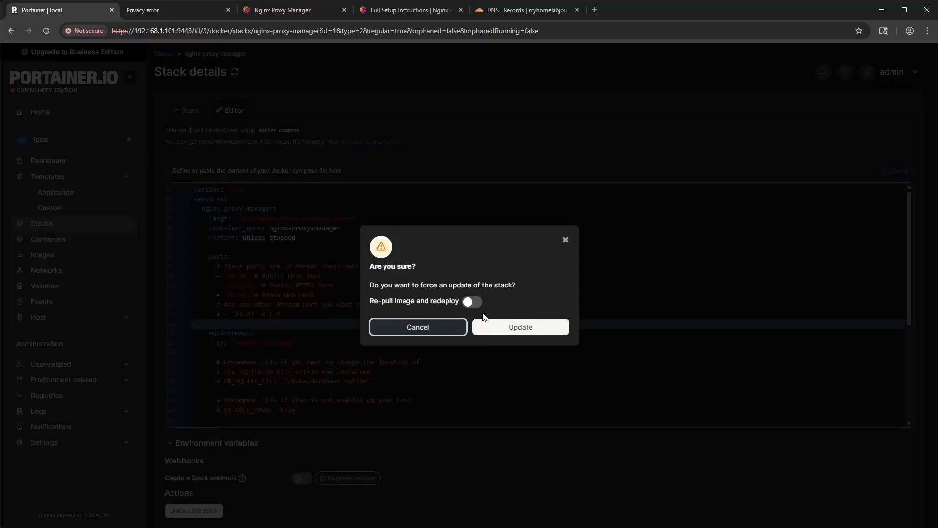
left_click(492, 328)
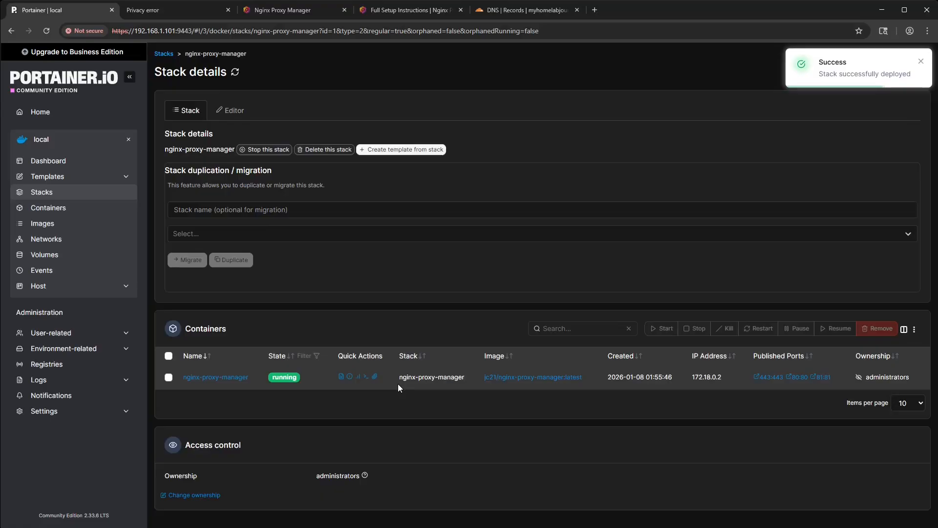
- Examine the redeployed nginx-proxy-manager container's logs for startup errors
left_click(215, 376)
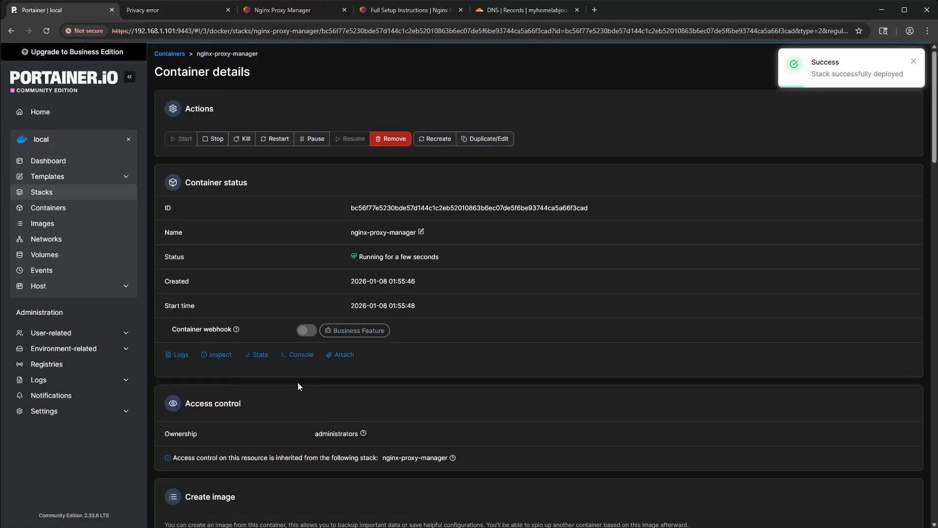
left_click(179, 358)
scroll(371, 391, "down", 1)
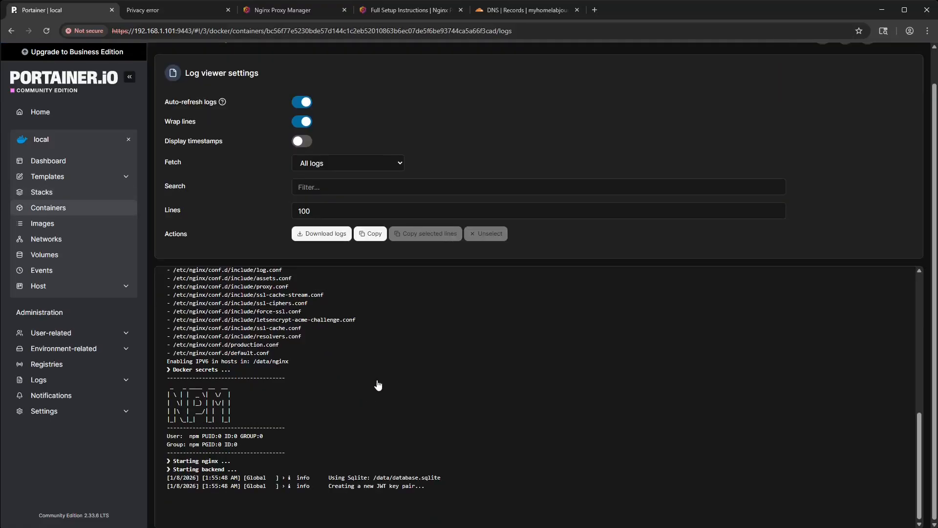
scroll(378, 386, "up", 10)
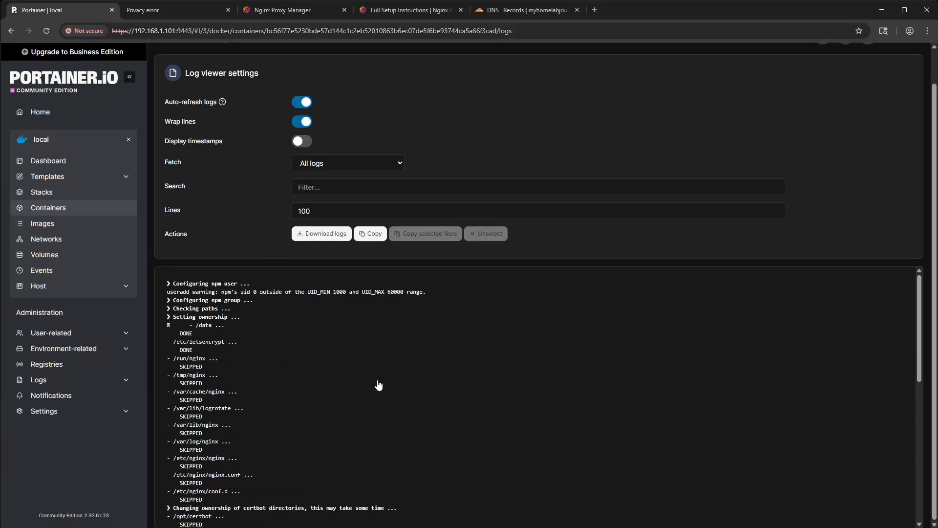
scroll(379, 386, "down", 15)
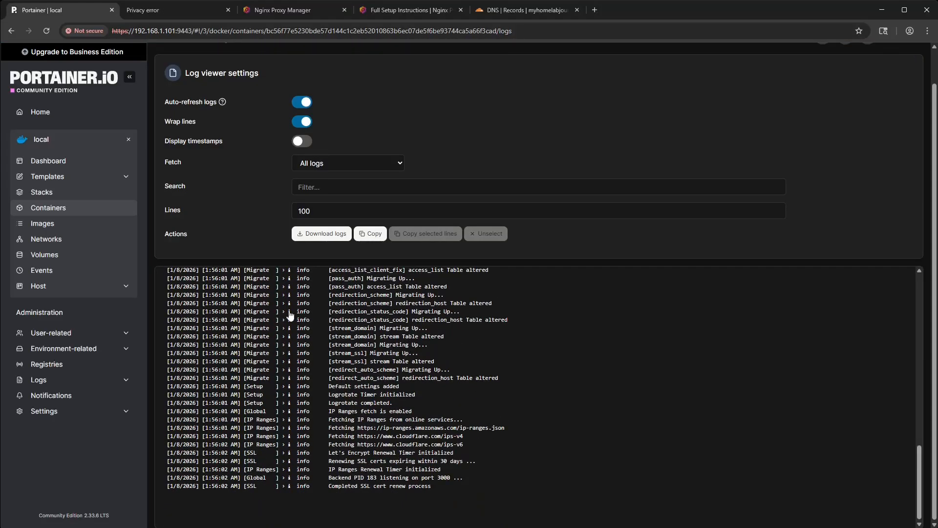
- Open the nginx-proxy-manager container's published port 81 from the container list and correct the address to 192.168.1.101:81
left_click(97, 163)
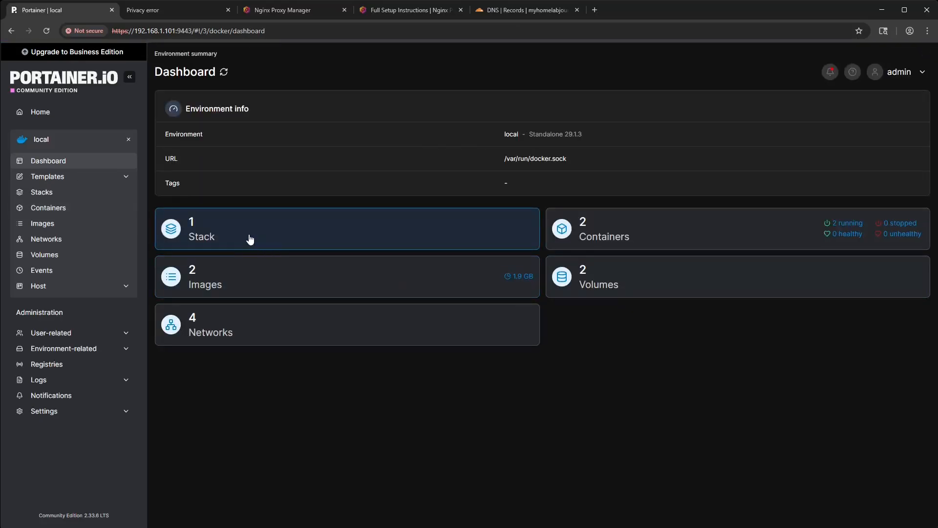
left_click(645, 235)
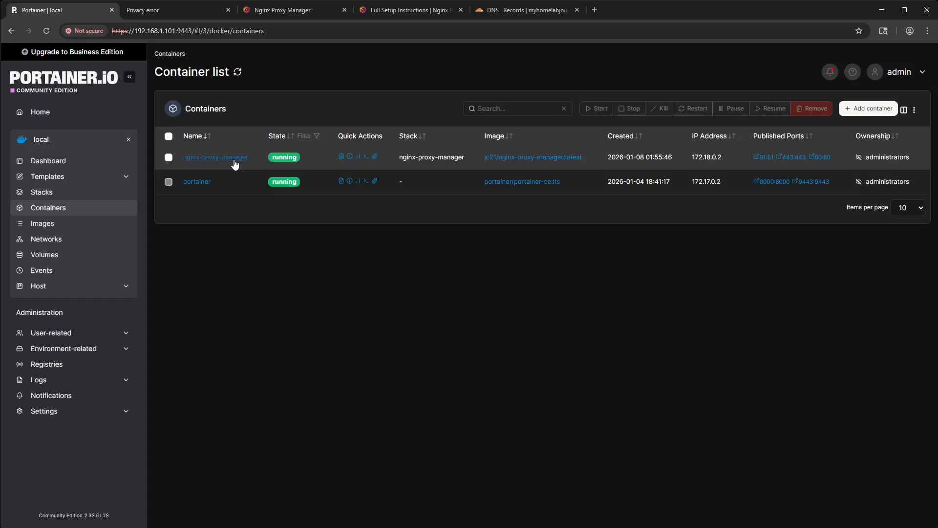
left_click(765, 157)
left_click_drag(97, 31, 52, 32)
type("192.1")
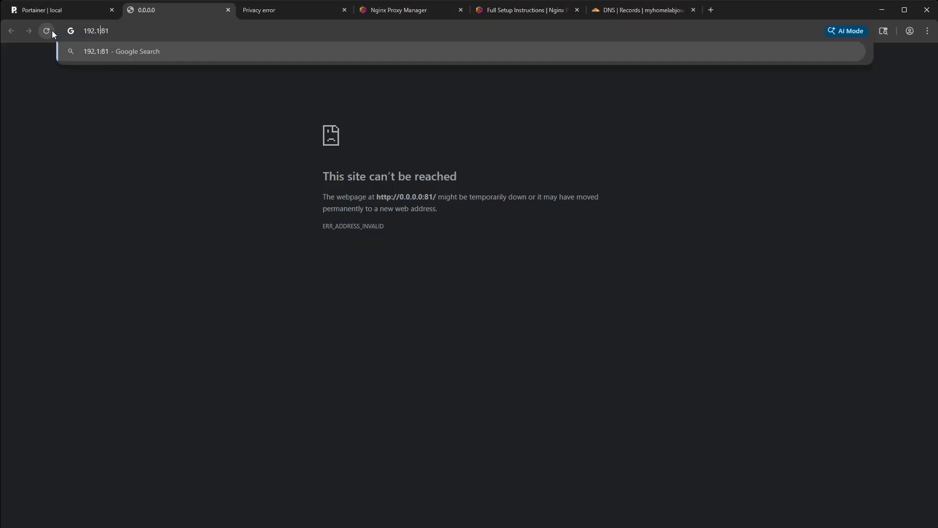
type("68")
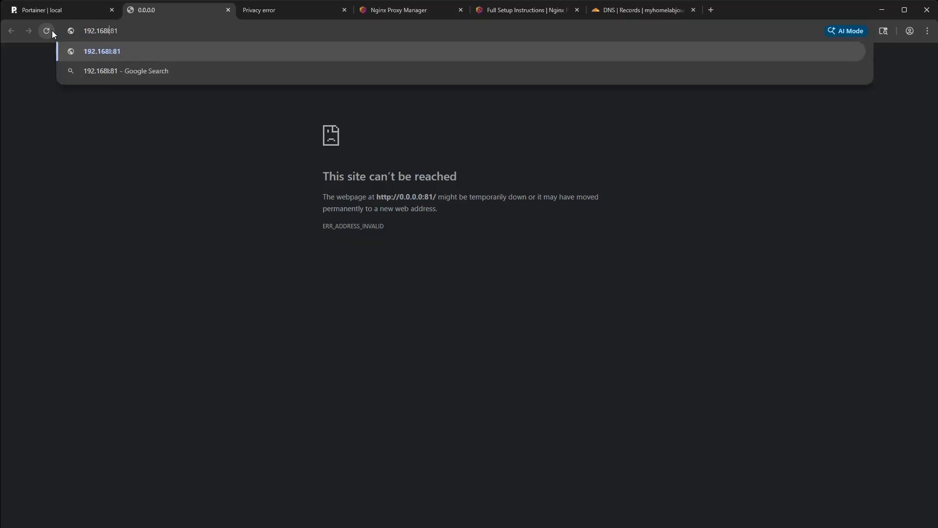
type(".1.101")
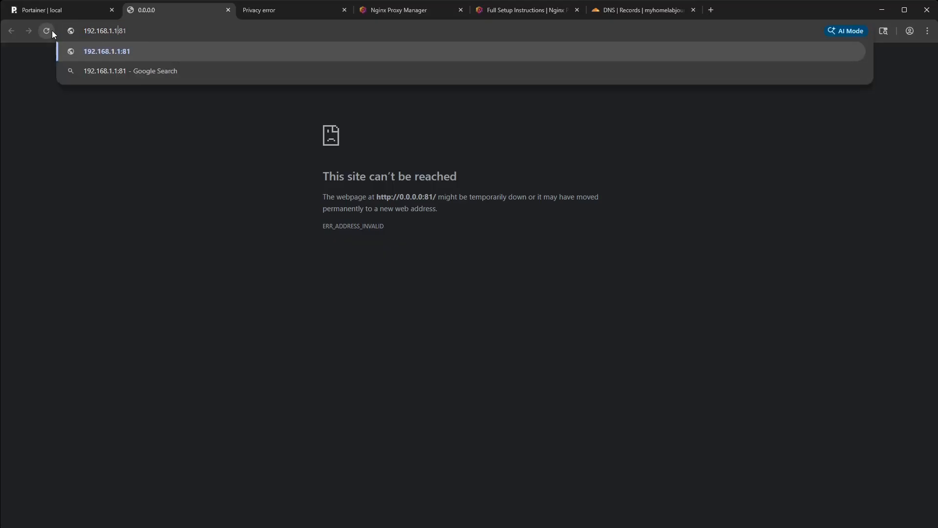
key("Return")
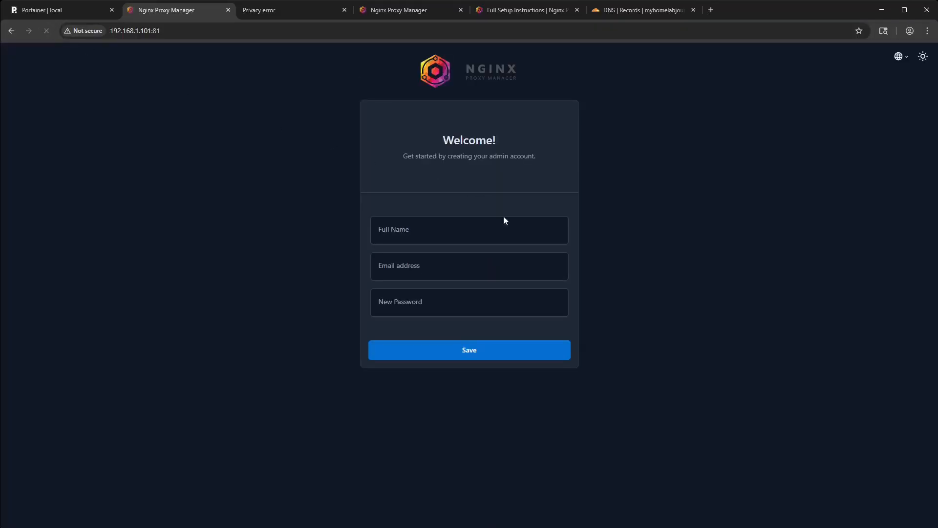
- Create the Nginx Proxy Manager admin account with the full name, email address and new password
left_click(444, 228)
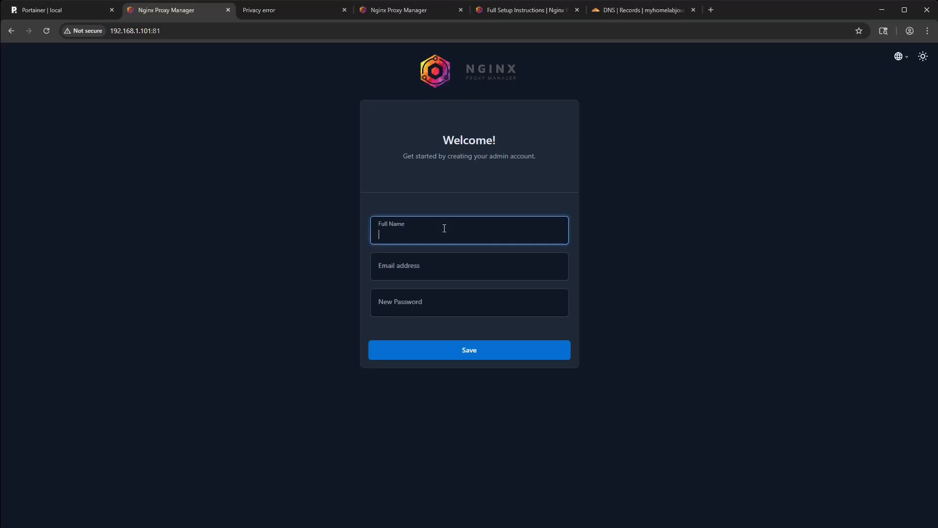
type("mhj")
left_click(413, 272)
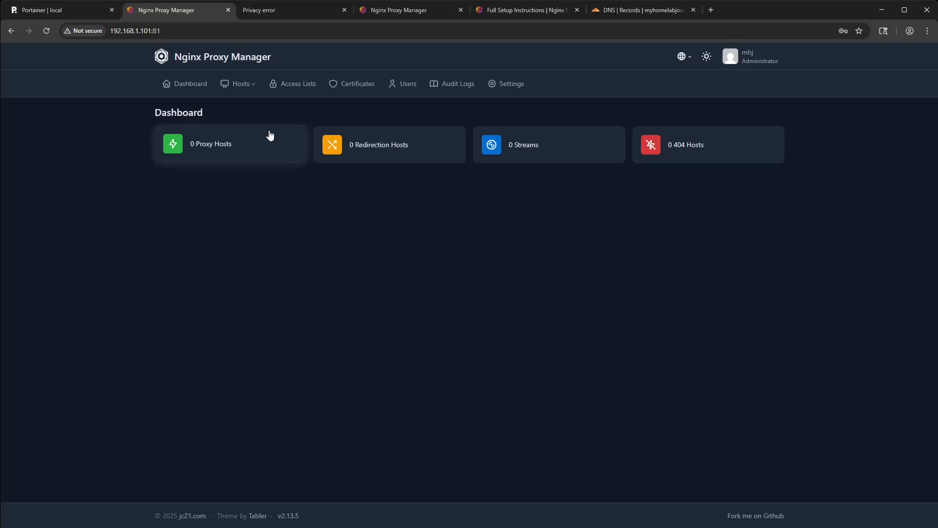
- Go to the proxy hosts, look over the form for adding a proxy host, and close it without saving
left_click(242, 86)
left_click(478, 245)
left_click(215, 153)
left_click(469, 221)
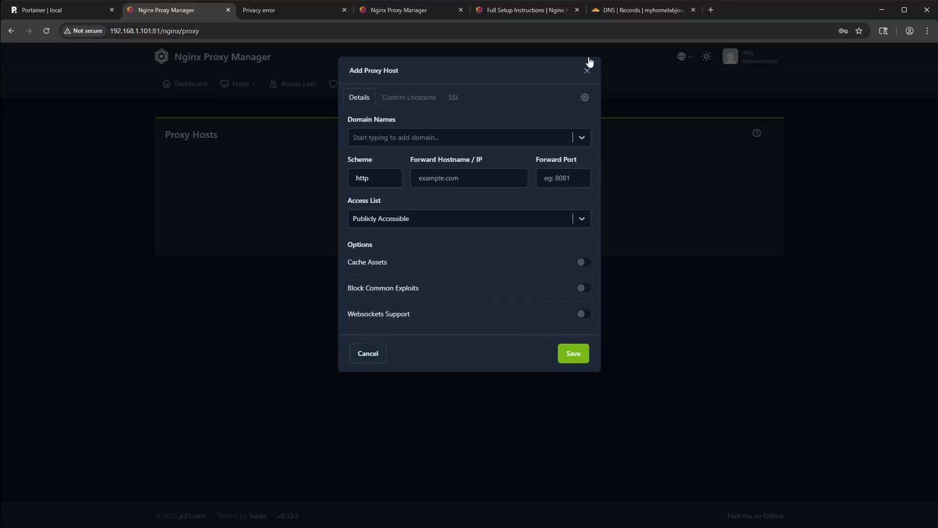
left_click(587, 71)
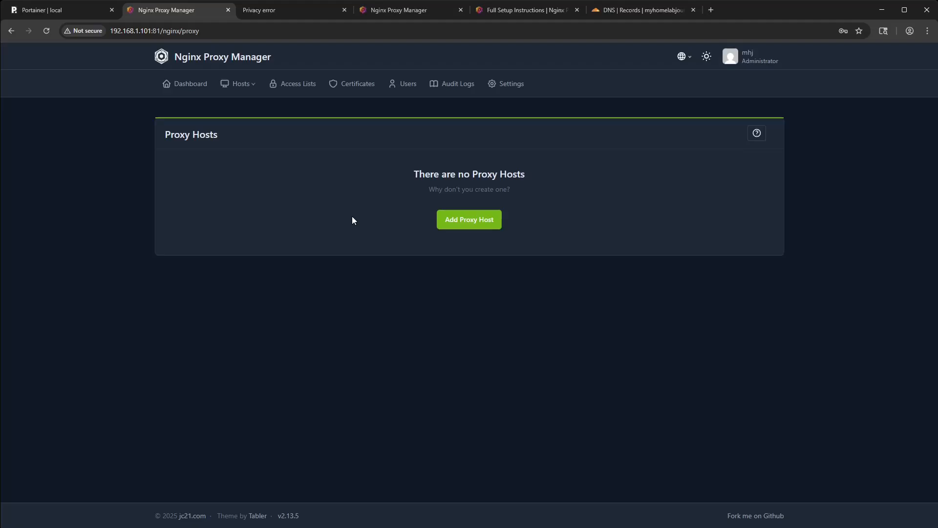
- Switch to the Cloudflare DNS records and examine the domain name they are managed for
left_click(657, 11)
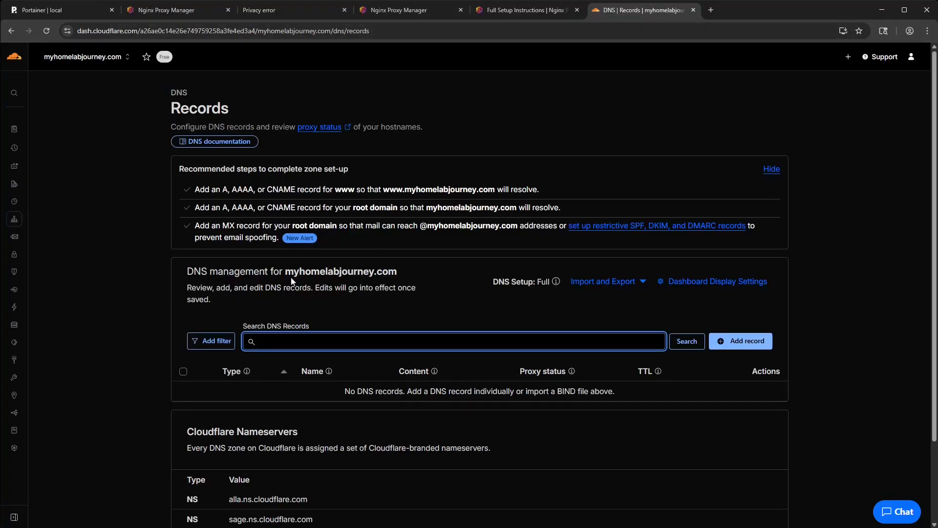
left_click_drag(286, 271, 397, 272)
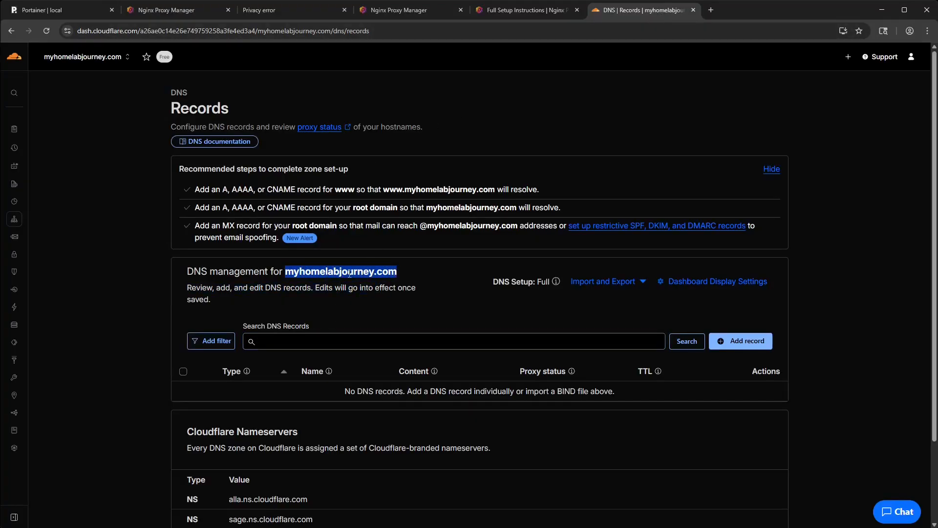
left_click(350, 274)
mouse_move(329, 271)
left_mouse_down()
mouse_move(397, 272)
mouse_move(336, 272)
left_mouse_up()
left_click(397, 272)
left_click(362, 274)
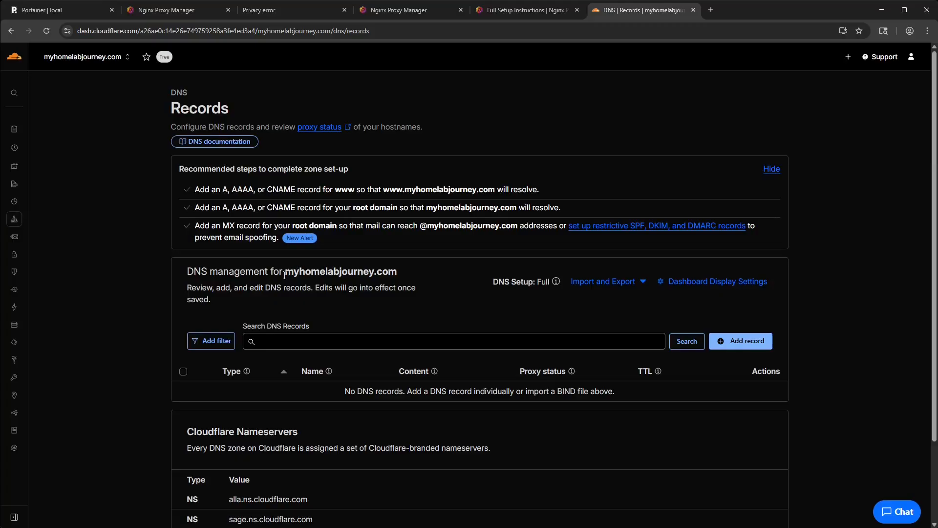
left_click_drag(285, 272, 395, 272)
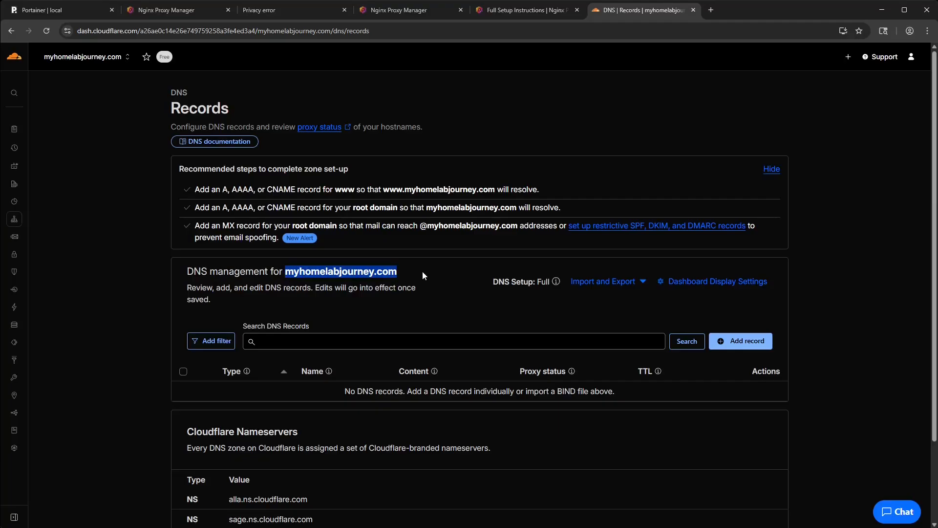
left_click(366, 272)
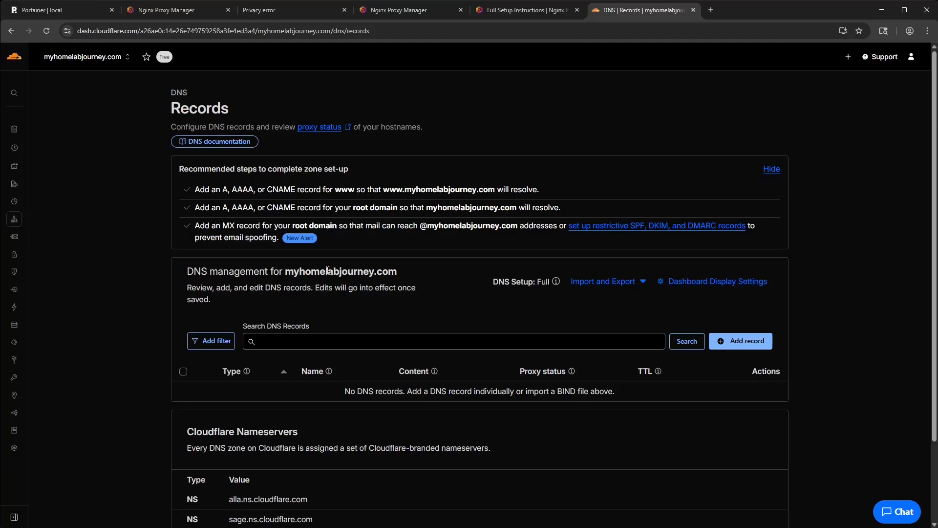
left_click_drag(398, 272, 339, 273)
left_click(353, 267)
- Start a new A record for the root domain with the name @ and the IPv4 address 192.168.1.101
left_click(740, 340)
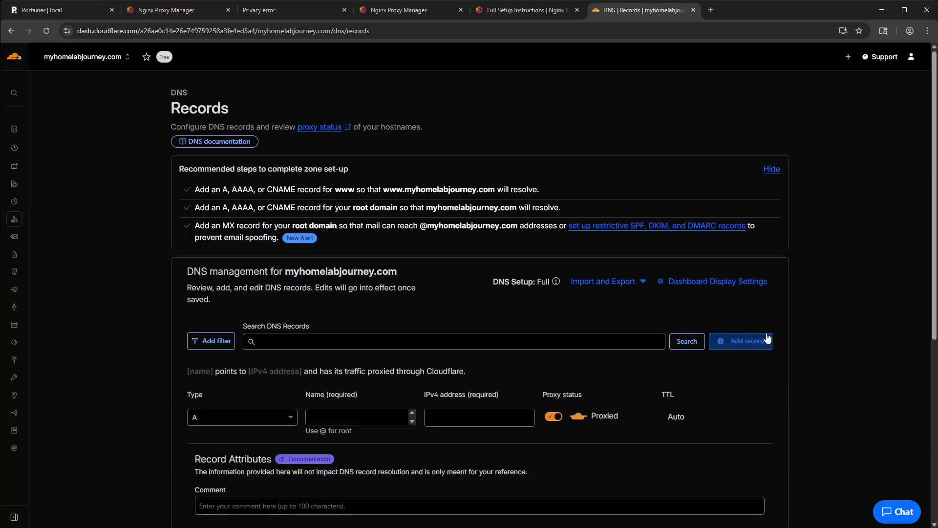
left_click(333, 418)
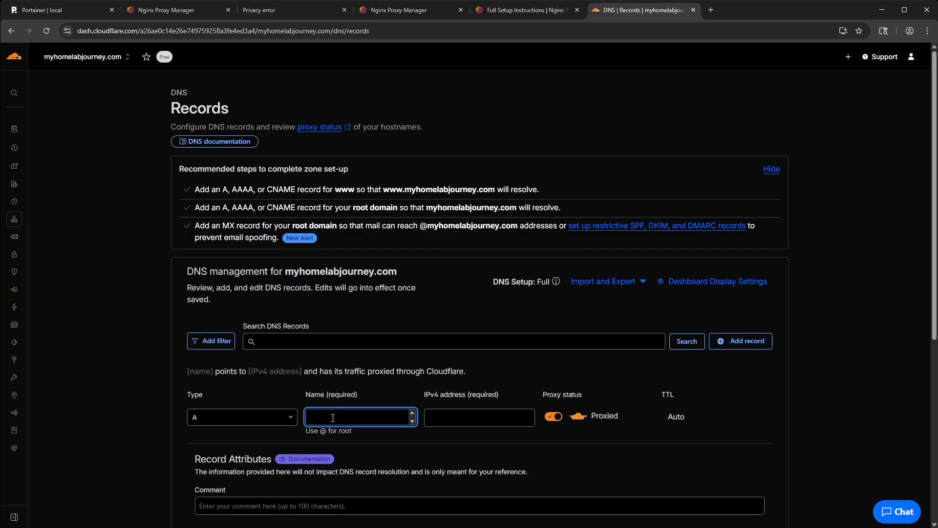
type("@")
left_click(492, 419)
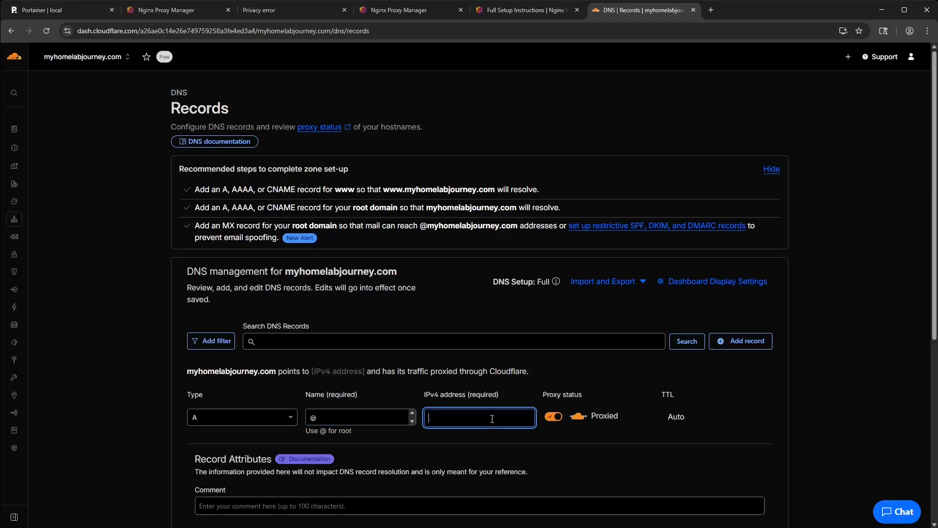
type("192.1")
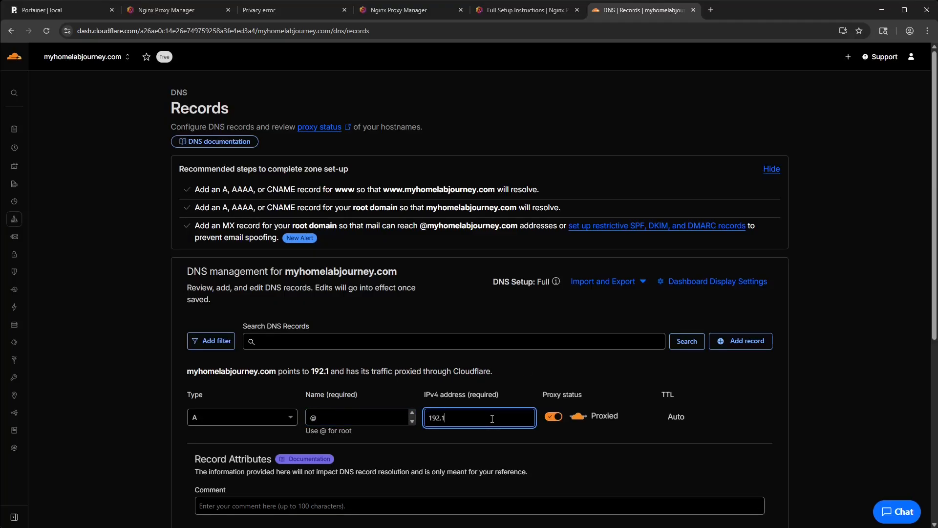
type("68.1.101")
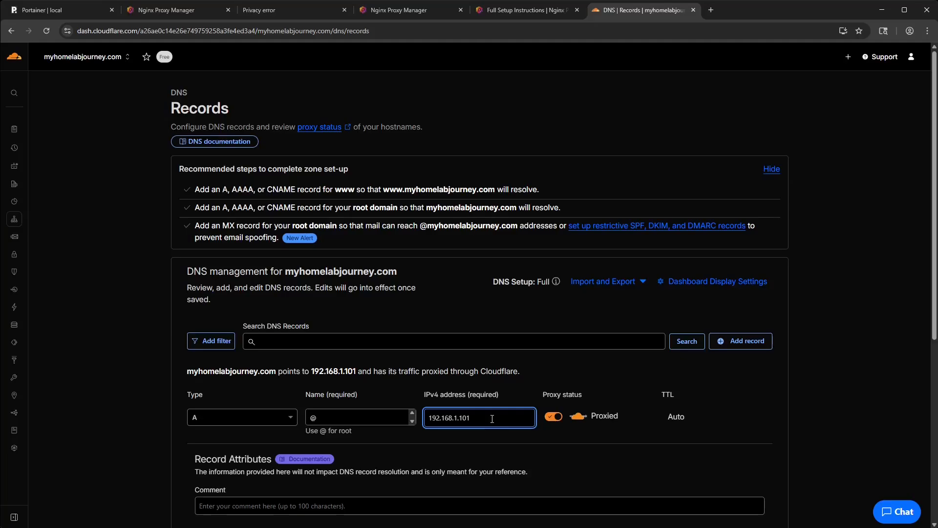
- Set the new A record's proxy status to DNS only and save the record
left_click(555, 417)
left_click(684, 418)
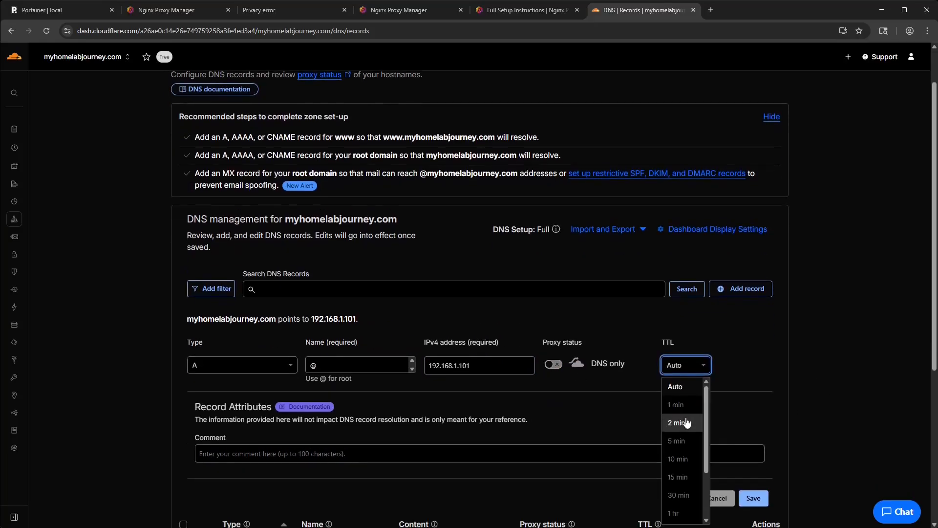
left_click(695, 368)
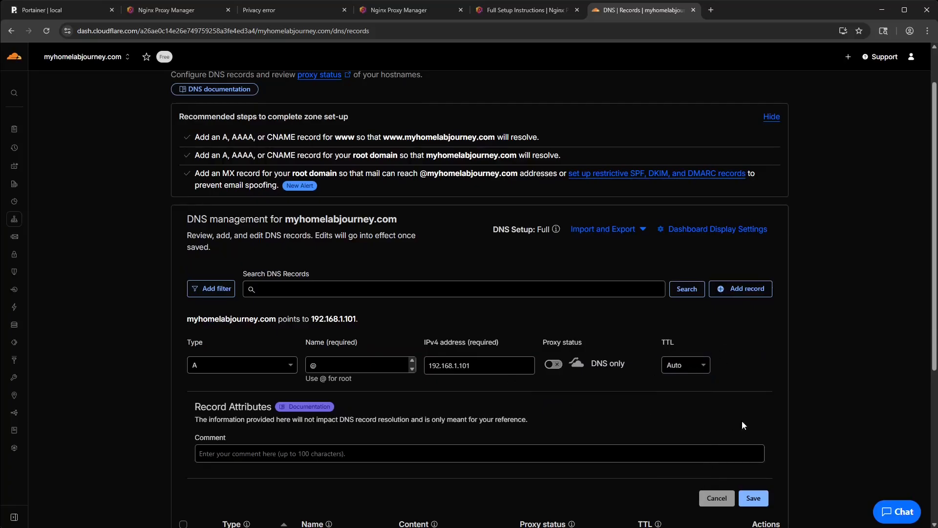
scroll(796, 416, "down", 2)
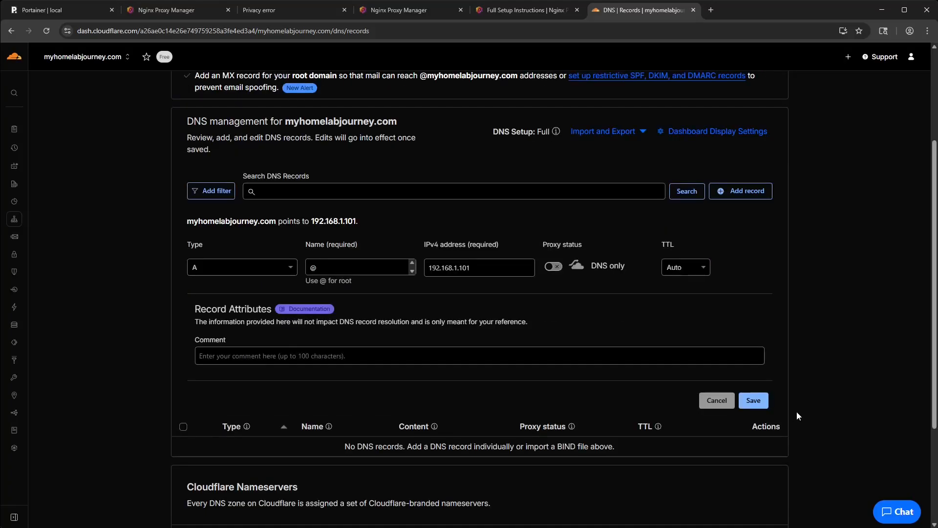
left_click(762, 400)
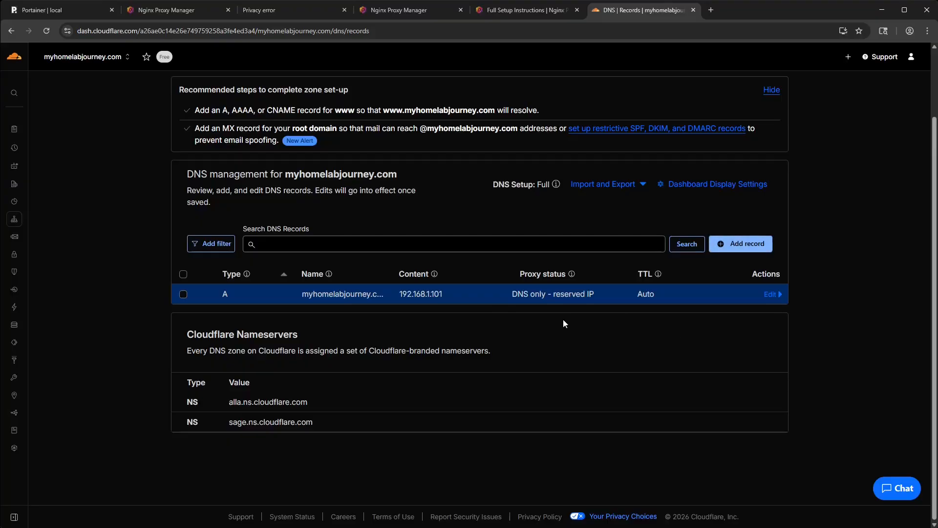
- Examine the IP address that the saved root A record points to
double_click(428, 294)
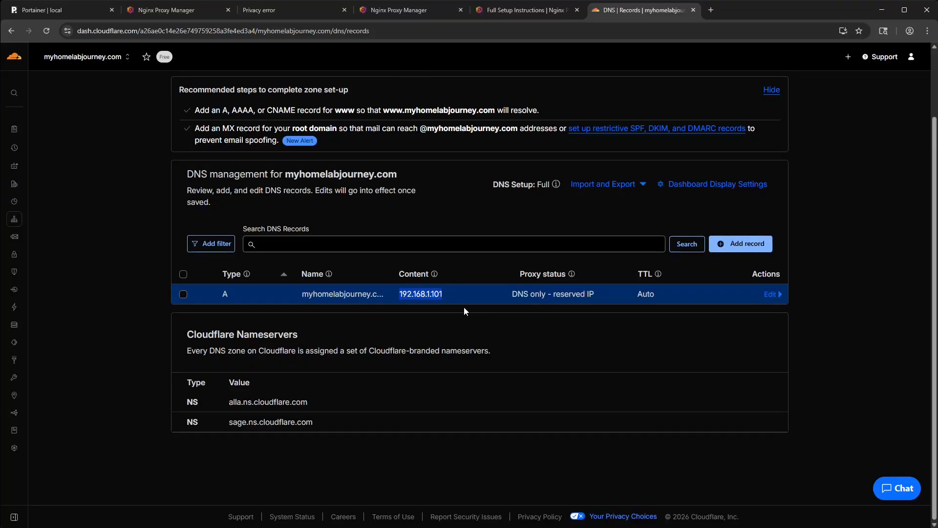
left_click(424, 296)
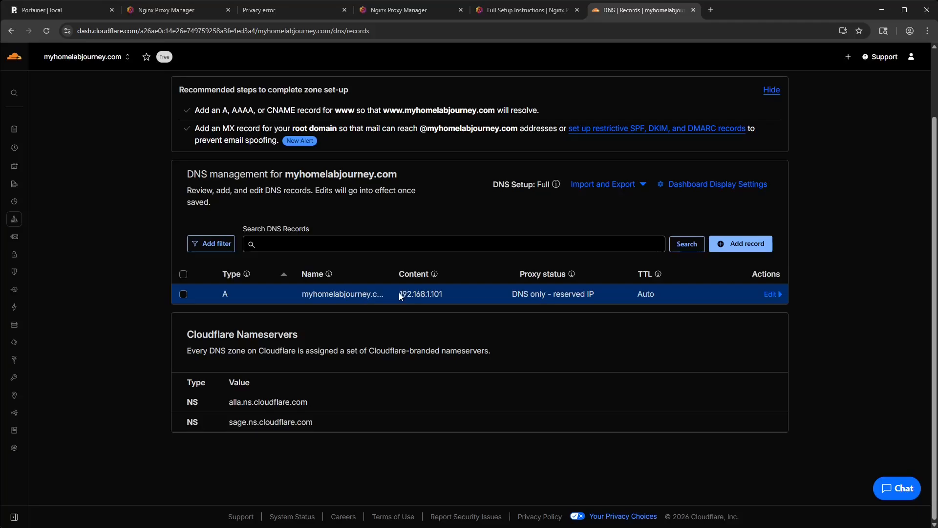
left_click_drag(400, 294, 439, 292)
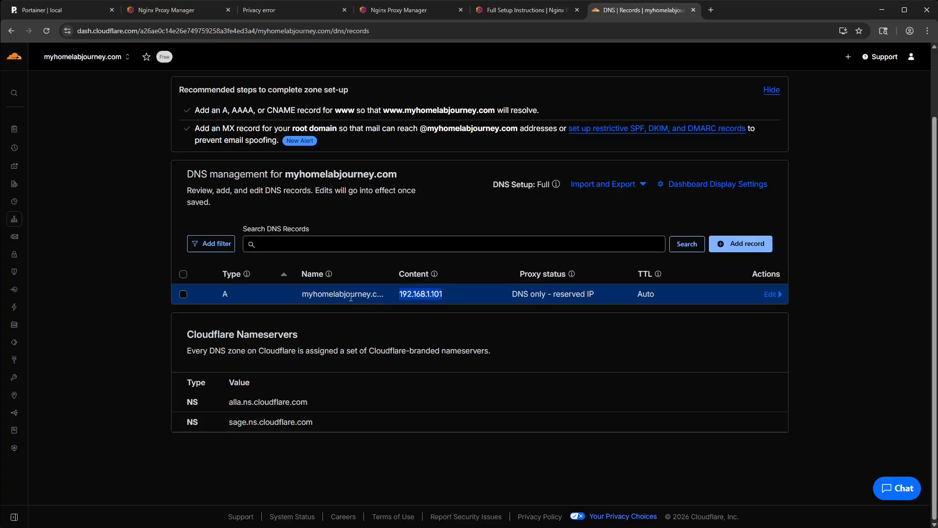
- Examine the content address and the name of the root A record in the DNS record list
left_click(399, 295)
left_click_drag(399, 294, 447, 294)
left_click(424, 294)
left_click_drag(400, 293, 445, 290)
left_click(447, 290)
left_click_drag(399, 293, 432, 294)
double_click(338, 293)
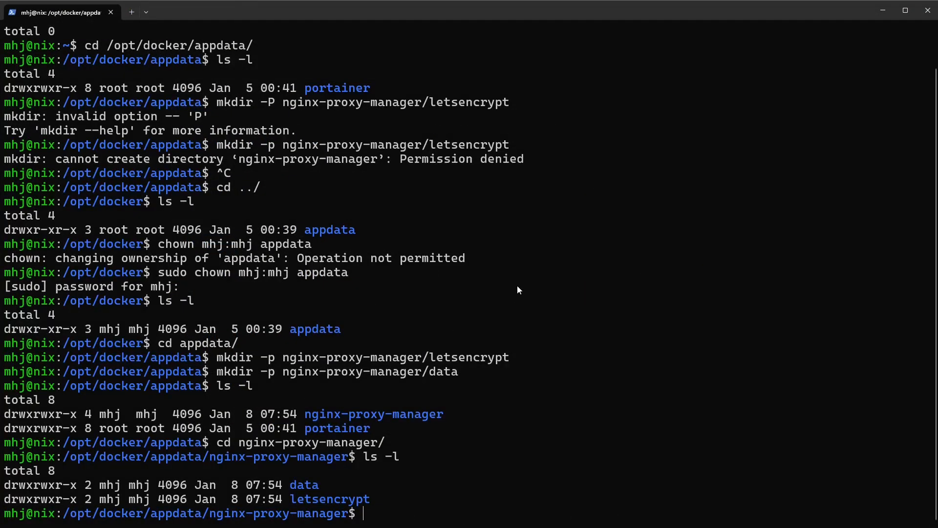
- Switch to the server terminal and run nslookup on myhomelabjourney.com to check how the domain resolves
type("nslookup myhomelab")
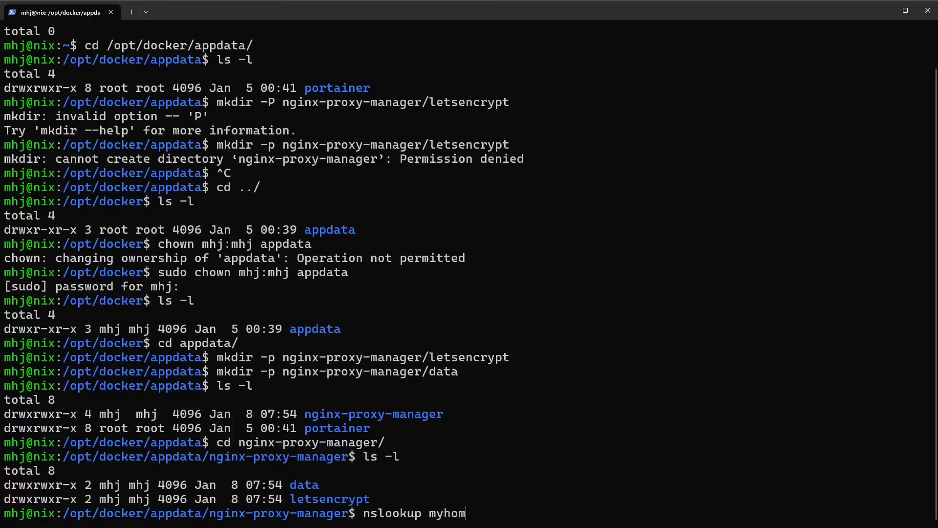
type("journey.com")
key("Return")
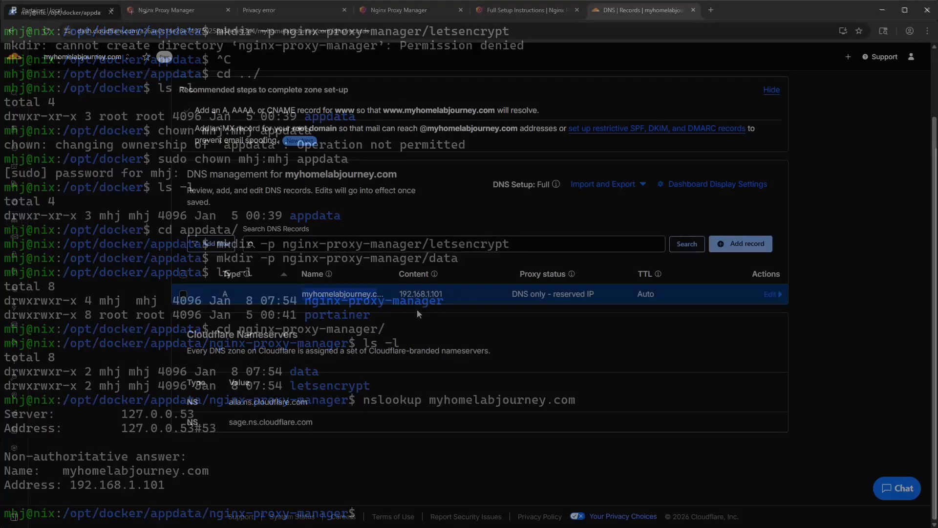
left_click(166, 12)
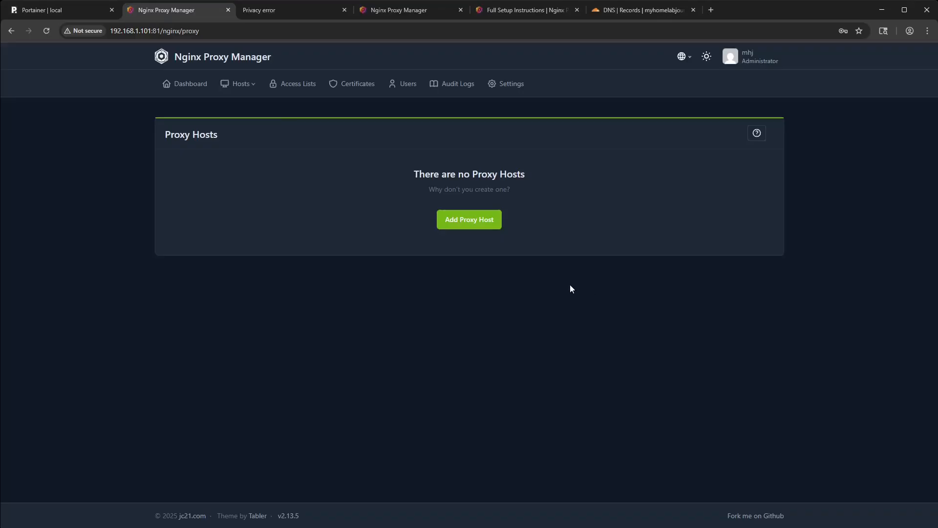
left_click(466, 226)
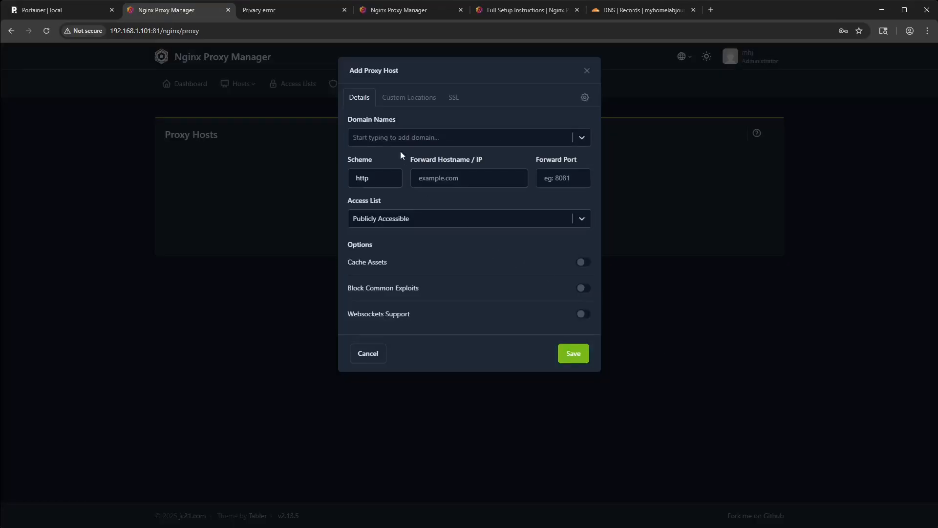
left_click(389, 142)
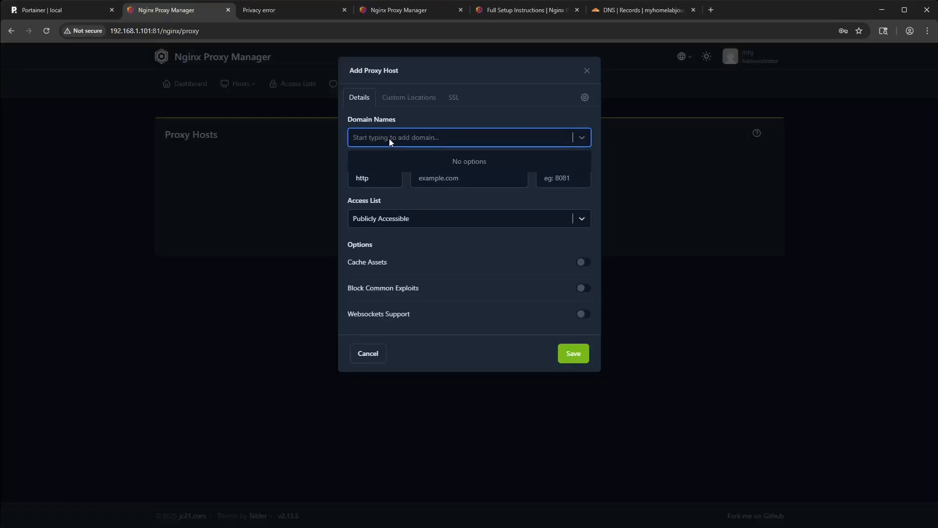
left_click(431, 136)
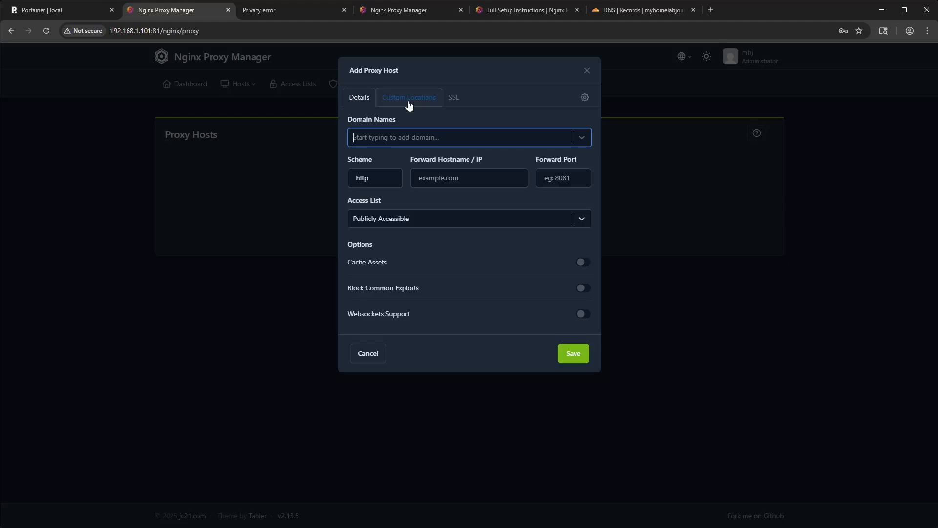
left_click(452, 98)
left_click(438, 143)
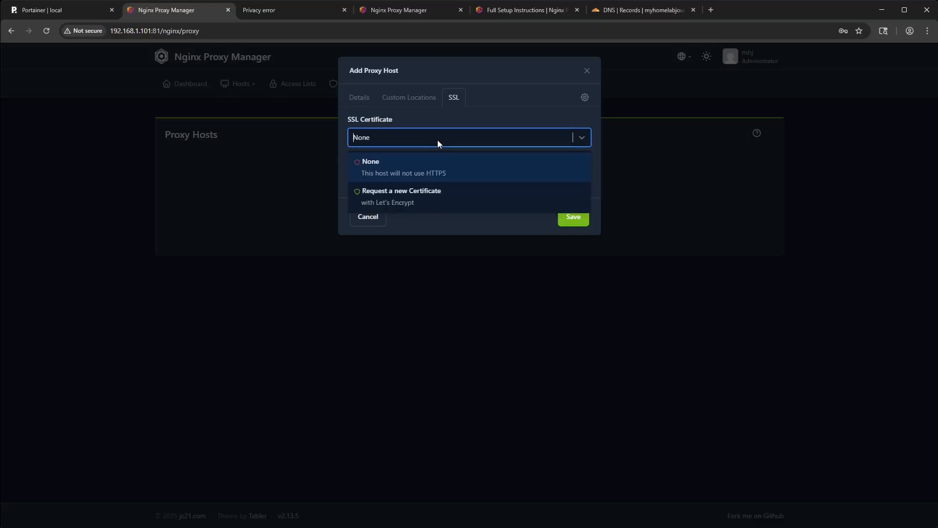
left_click(419, 202)
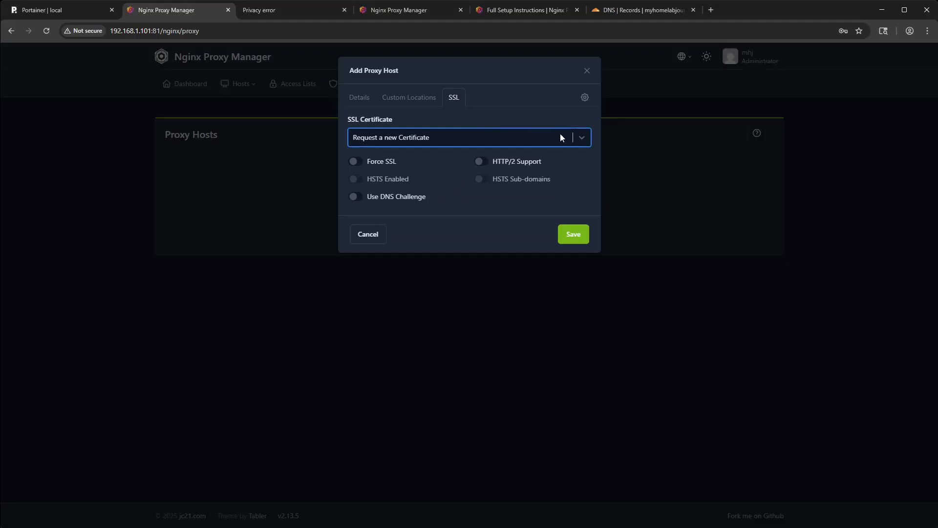
left_click(586, 72)
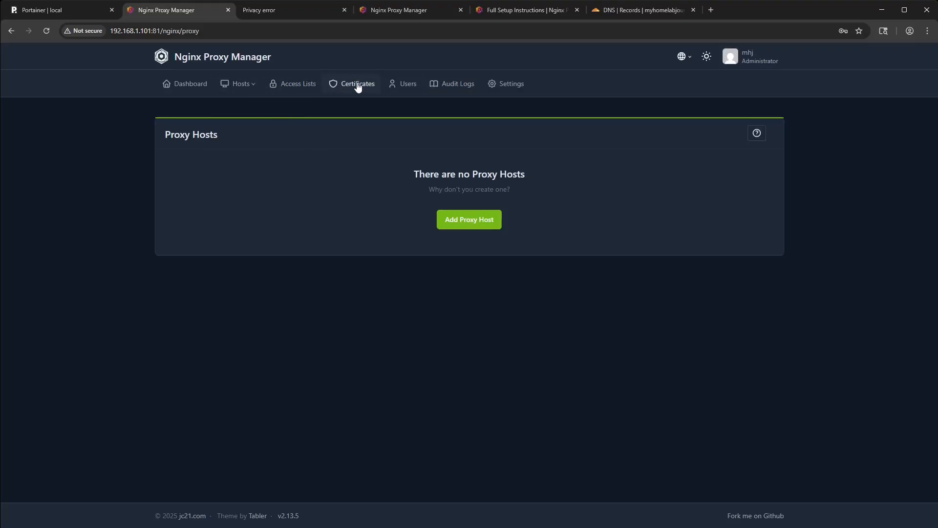
- Start a new Let's Encrypt certificate via DNS and add myhomelabjourney.com as its domain name
left_click(358, 85)
left_click(486, 218)
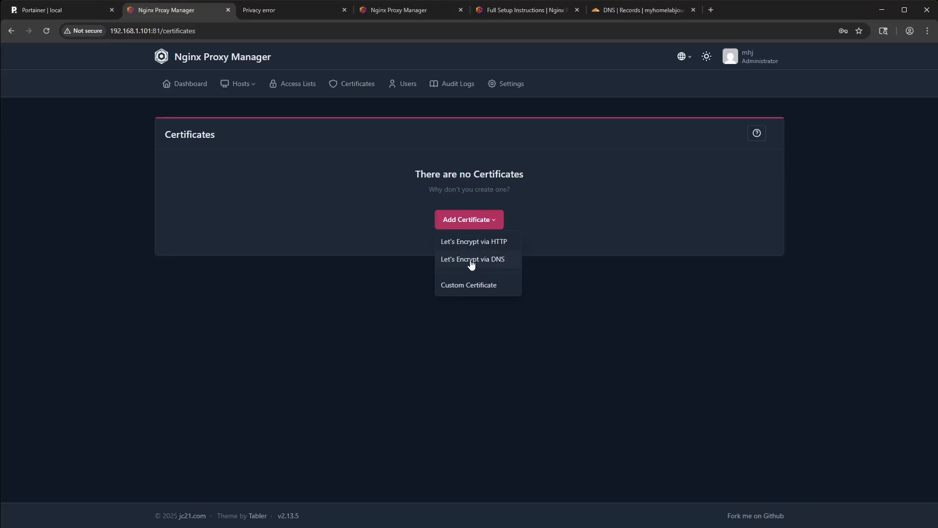
left_click(471, 264)
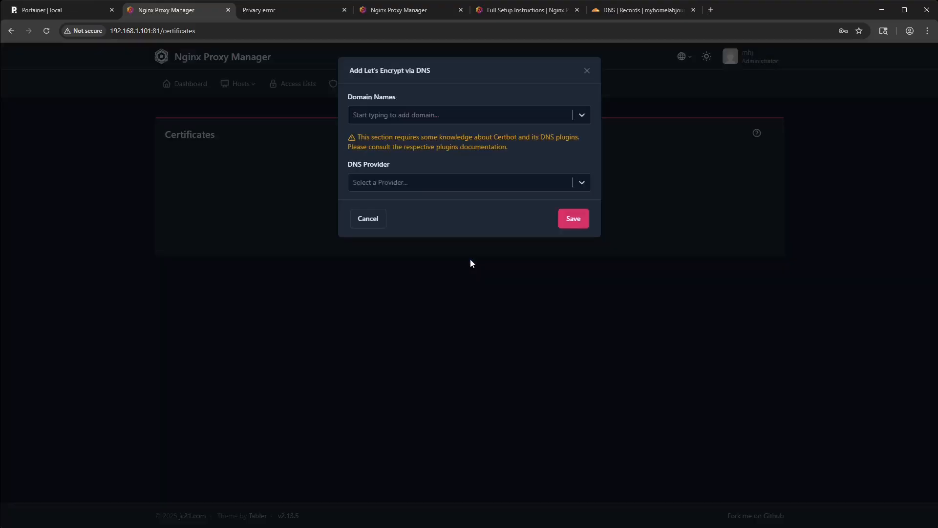
left_click(415, 122)
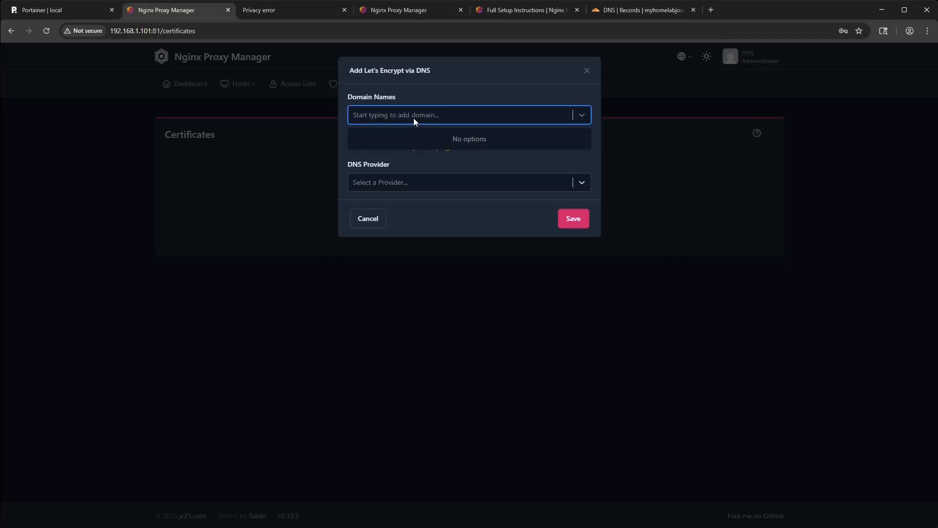
type("myhomelabjo")
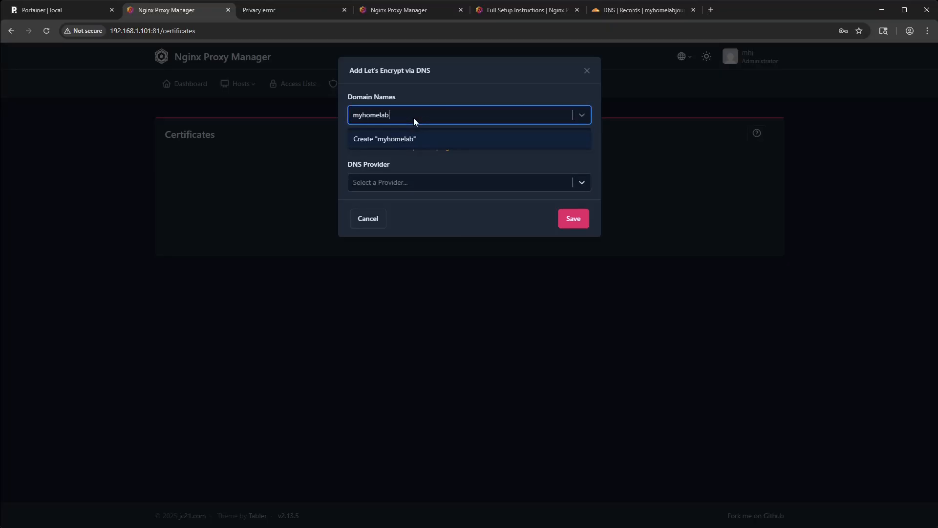
key("BackSpace")
type("ourney.com")
left_click(439, 103)
left_click(419, 114)
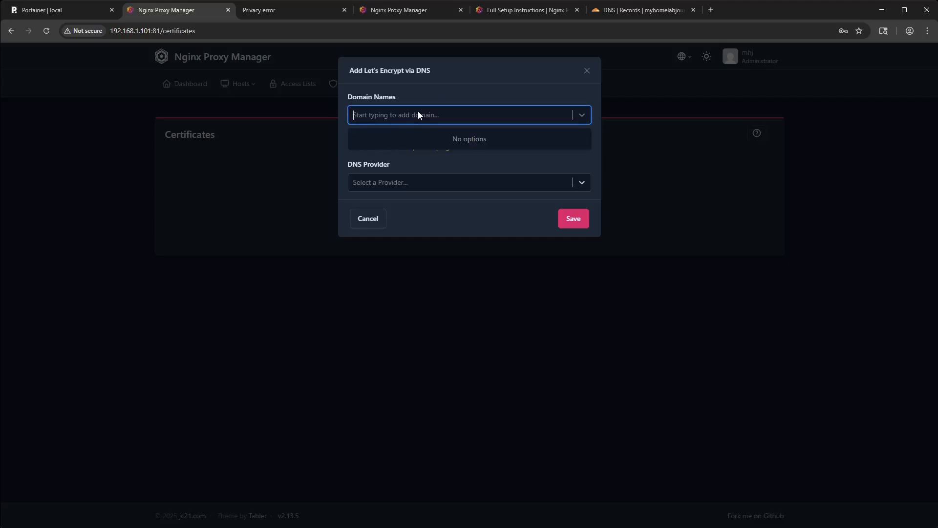
type("myhom")
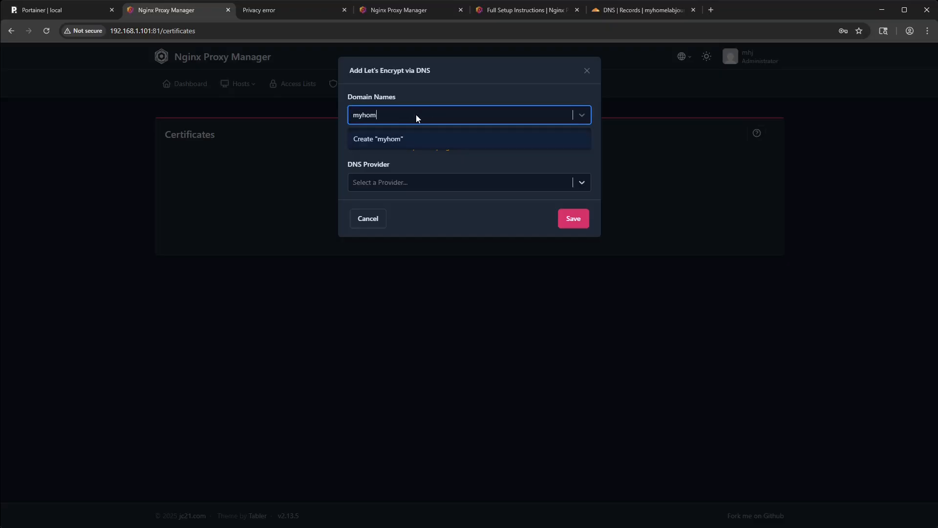
type("elabjourney.com")
key("Return")
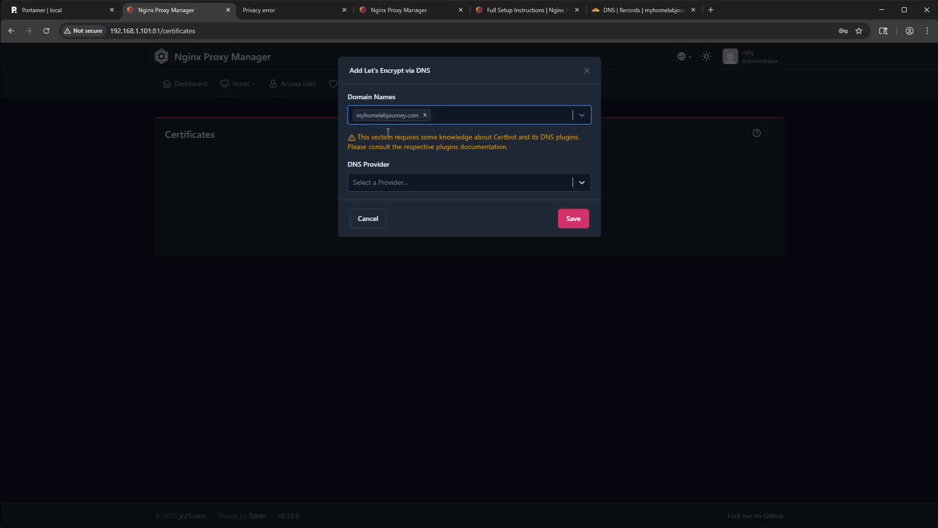
- Set the DNS provider to Cloudflare and try to save the certificate with the placeholder API token
left_click(420, 182)
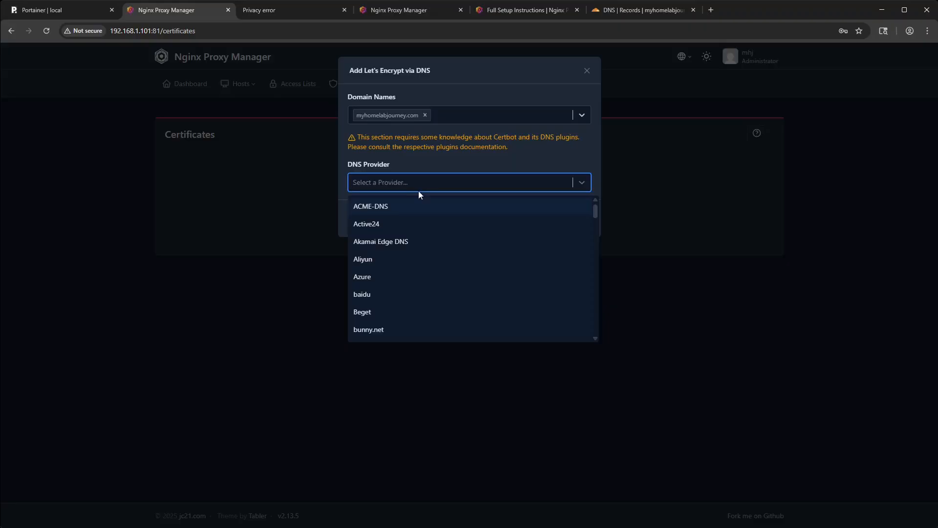
scroll(411, 249, "down", 5)
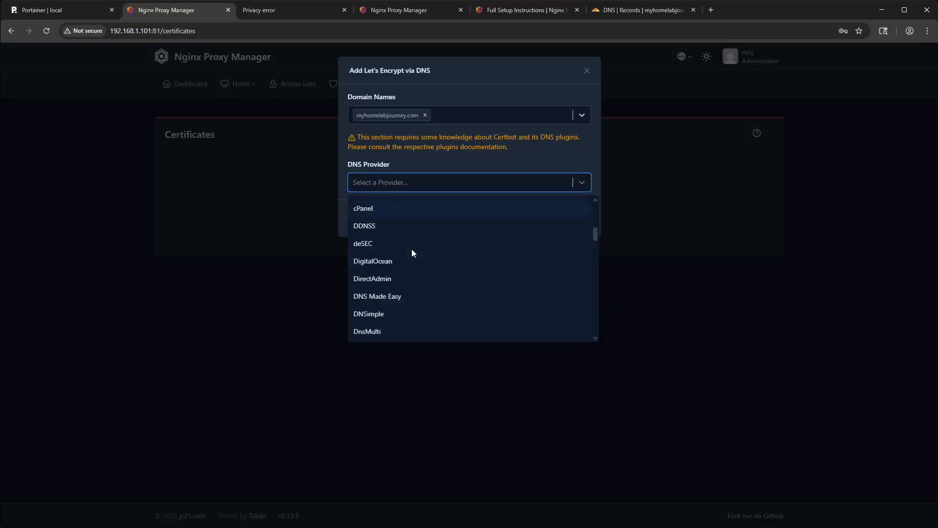
scroll(412, 250, "up", 2)
left_click(379, 221)
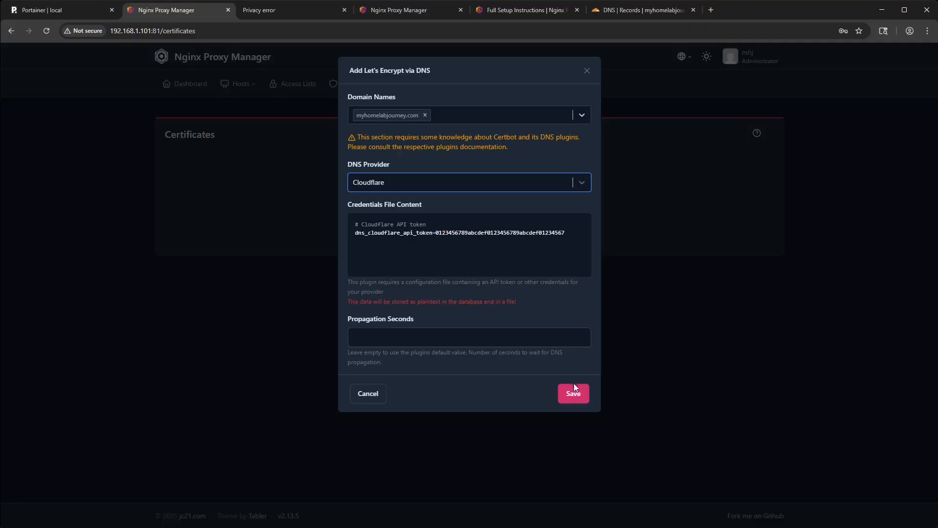
left_click(568, 396)
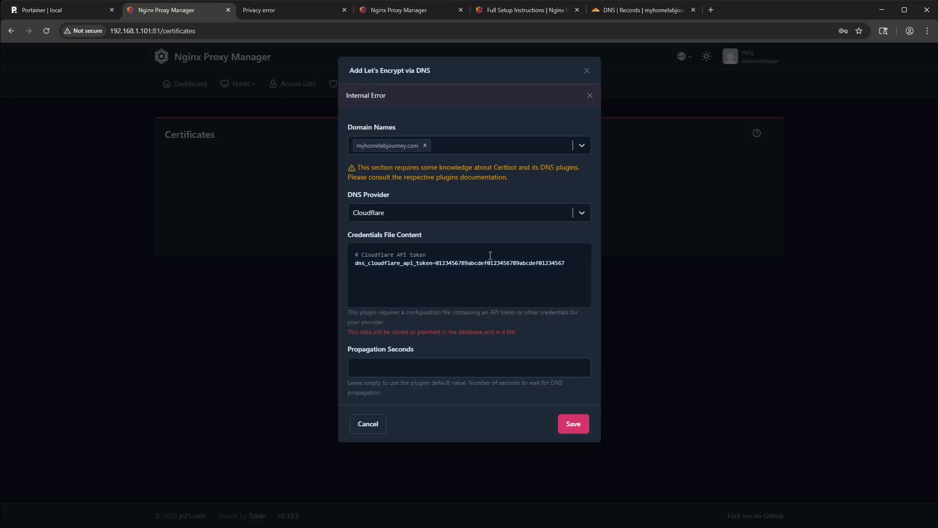
left_click(589, 96)
- Clear the placeholder API token from the Cloudflare credentials and discard the DNS certificate request
left_click(385, 233)
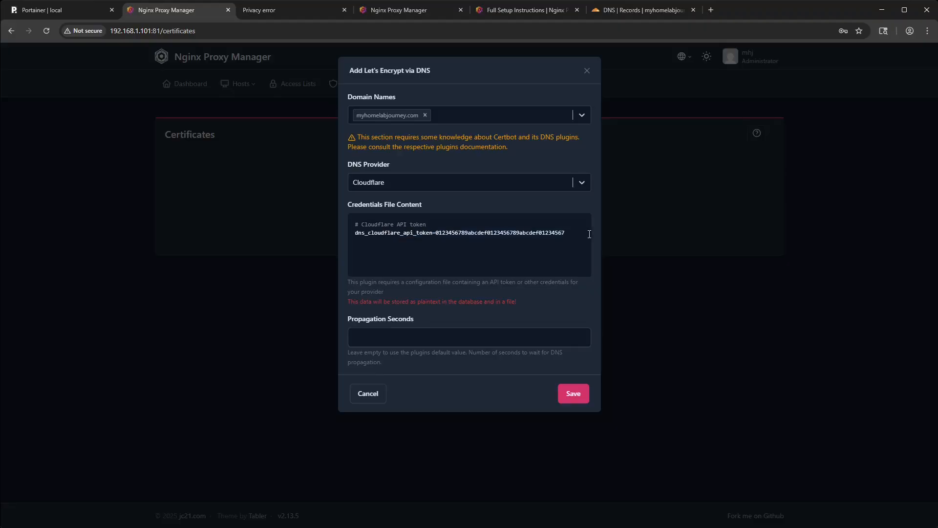
type("asd")
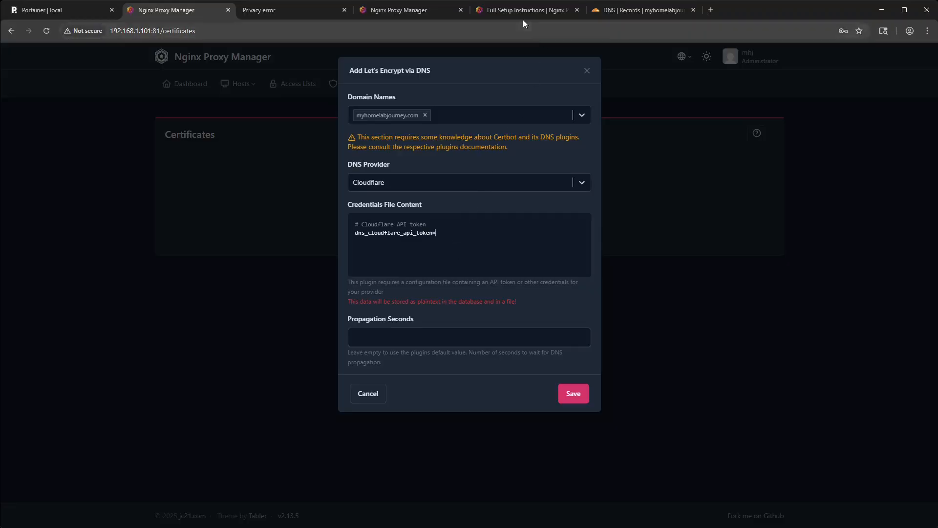
left_click(508, 11)
scroll(415, 254, "up", 1)
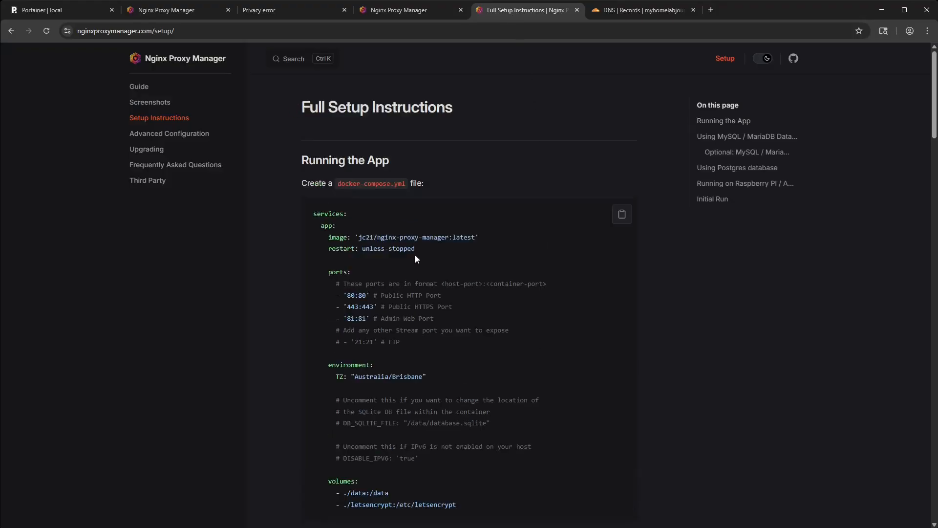
left_click(624, 16)
left_click(527, 10)
left_click(398, 13)
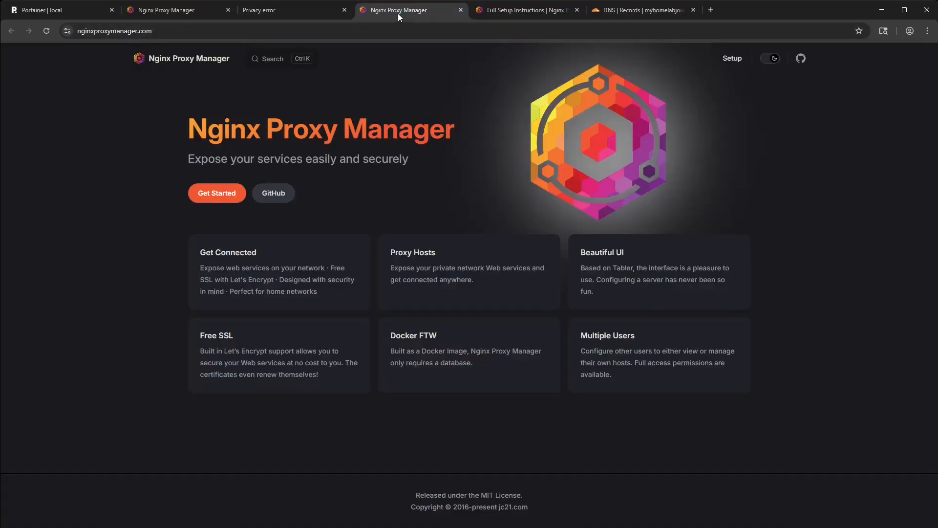
left_click(297, 11)
left_click(163, 18)
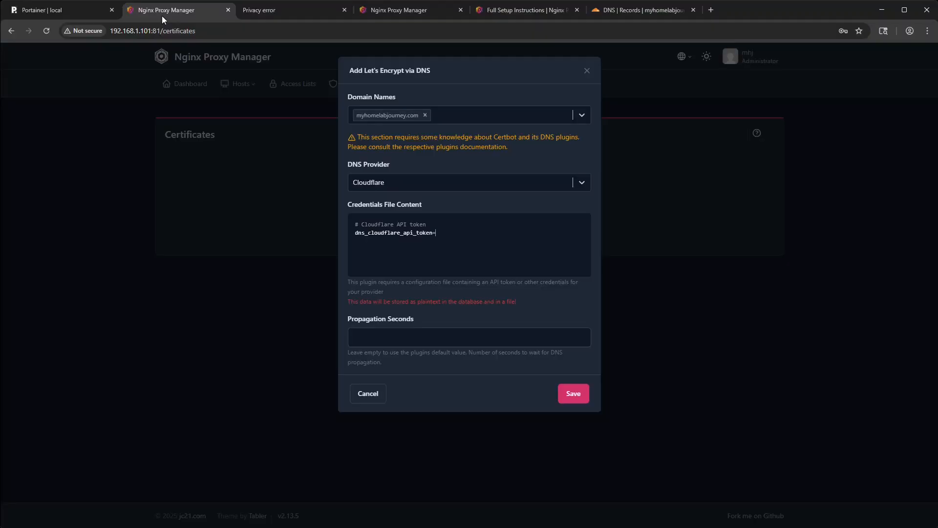
left_click(587, 71)
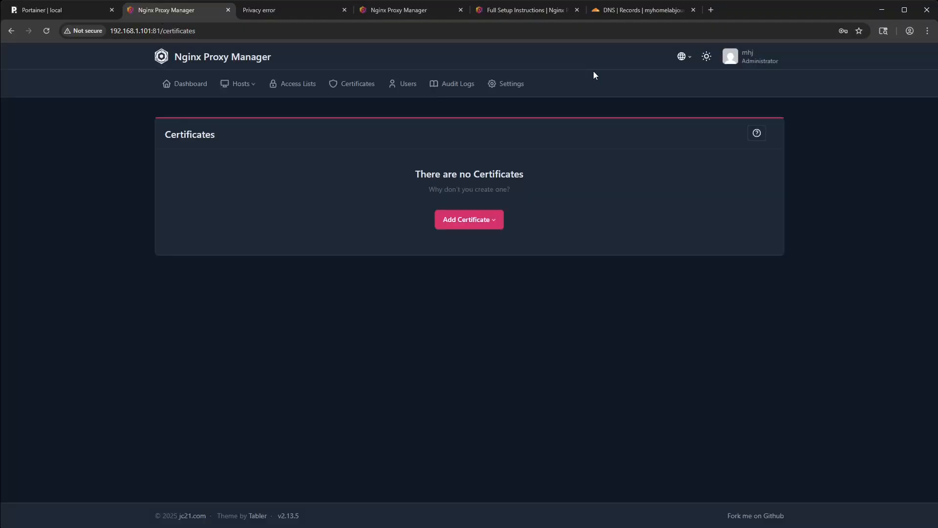
- Try to request a Let's Encrypt certificate via HTTP for the domain myhomelabjourney.com
left_click(493, 219)
left_click(485, 248)
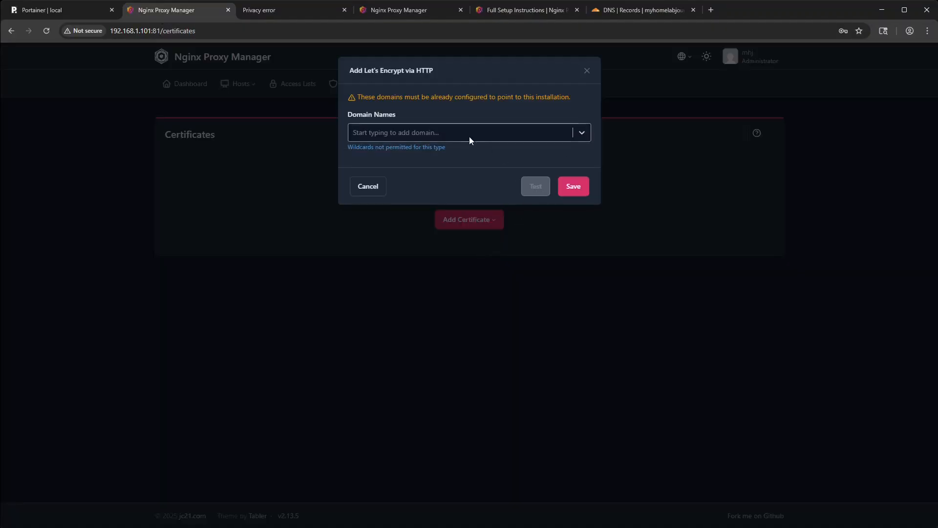
left_click(452, 137)
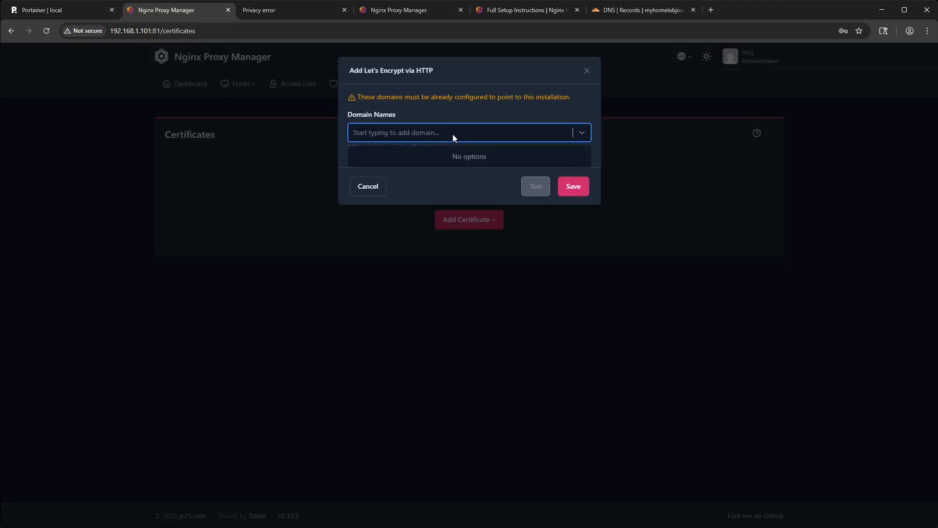
left_click(503, 94)
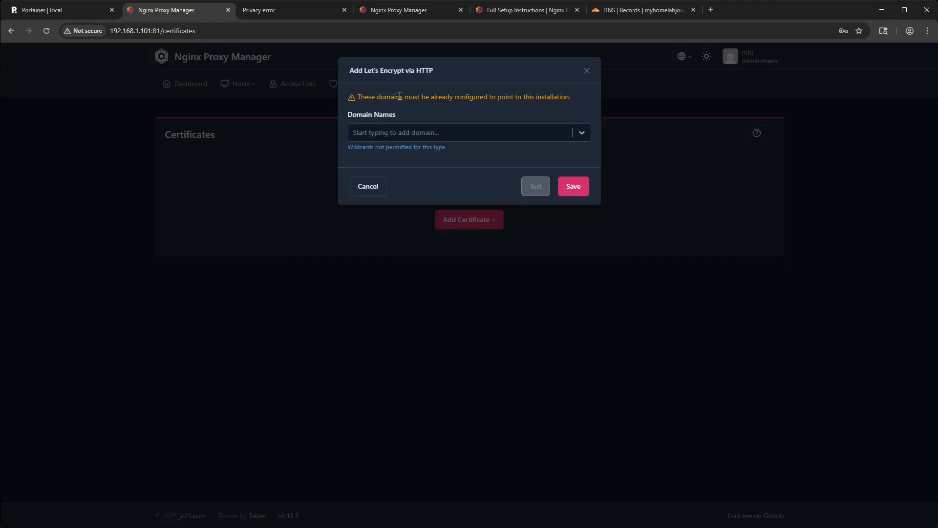
left_click(431, 132)
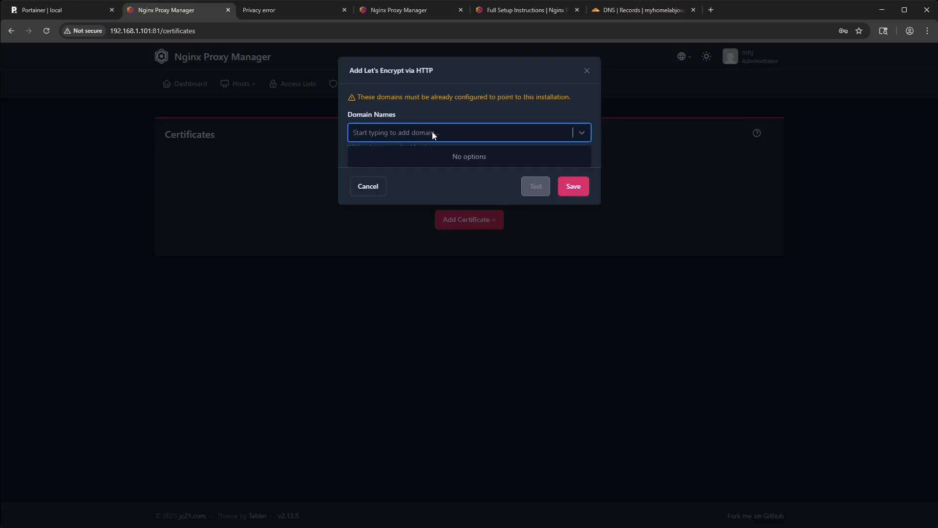
type("myhome")
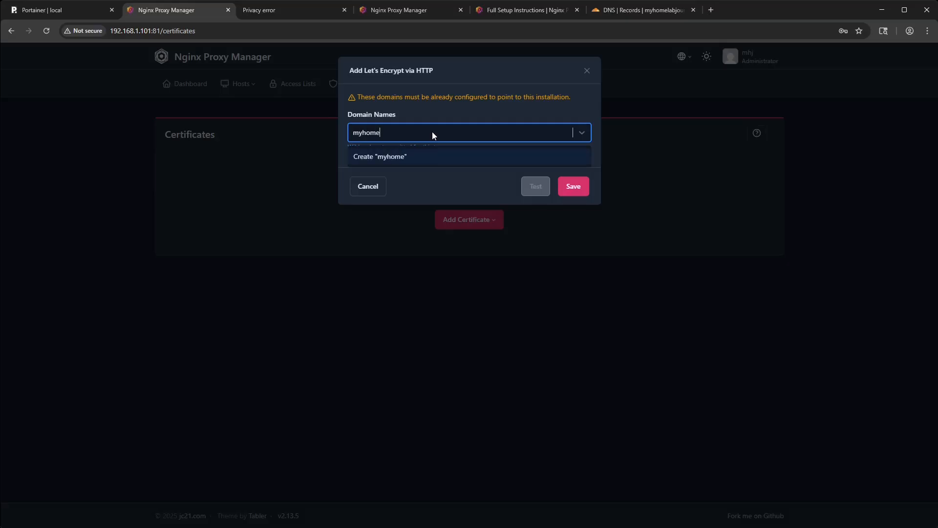
type("labjourney.com")
key("Return")
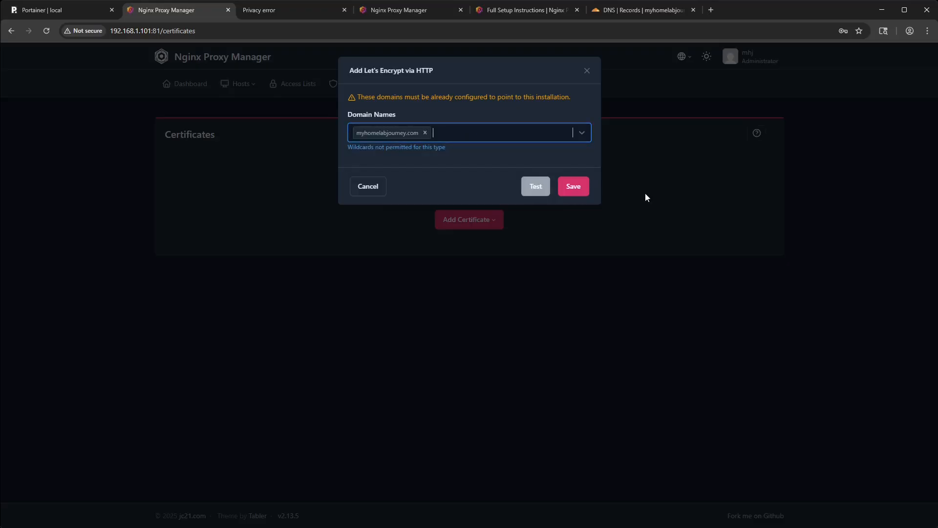
left_click(570, 188)
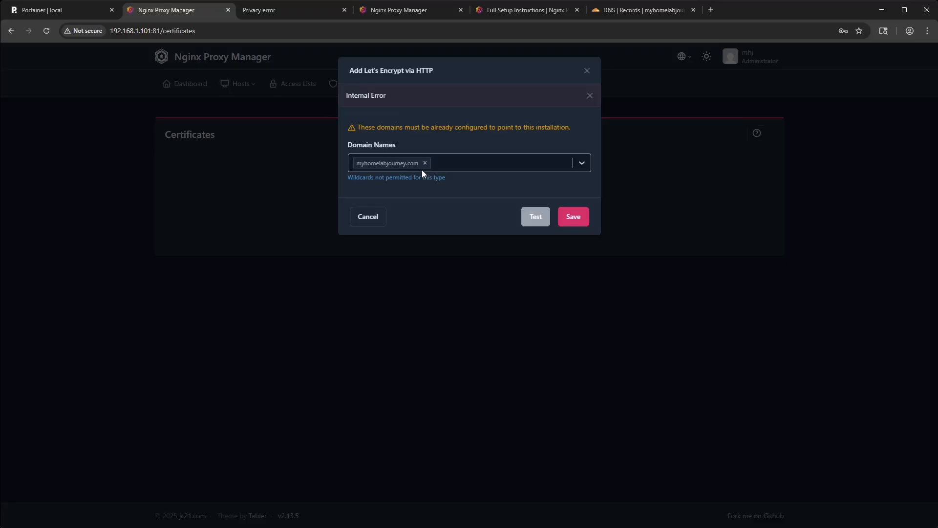
left_click(590, 96)
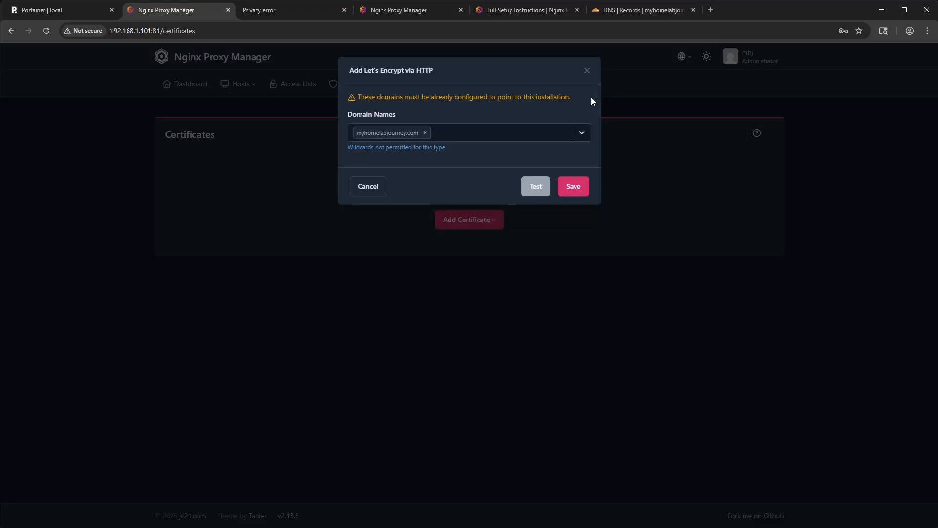
left_click(425, 133)
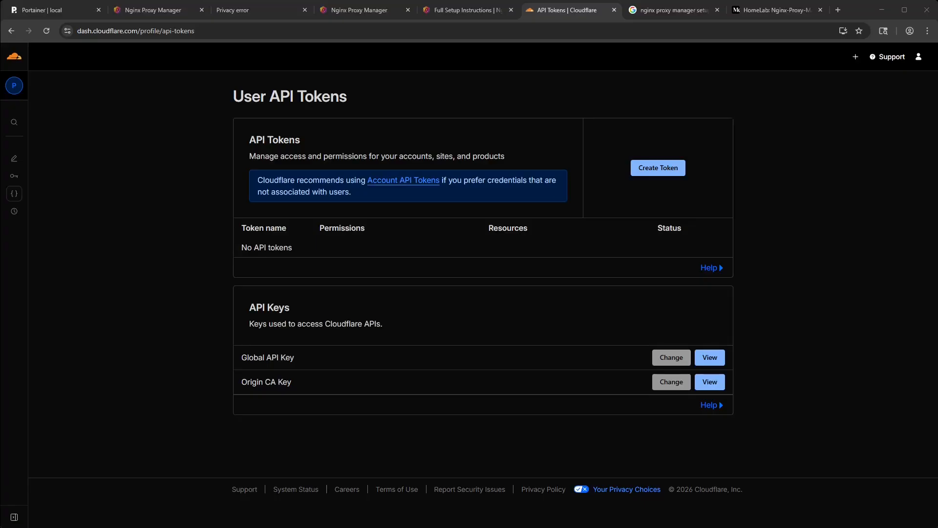
left_click(681, 177)
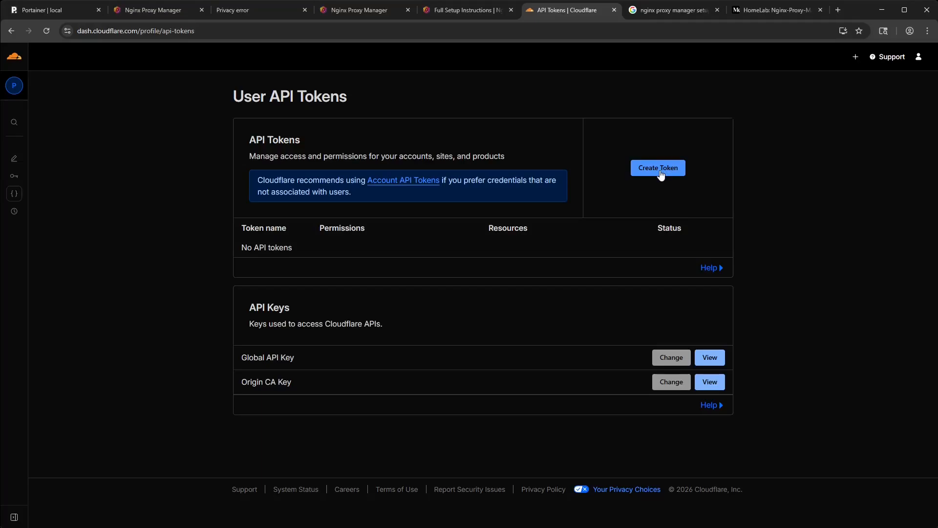
left_click(644, 169)
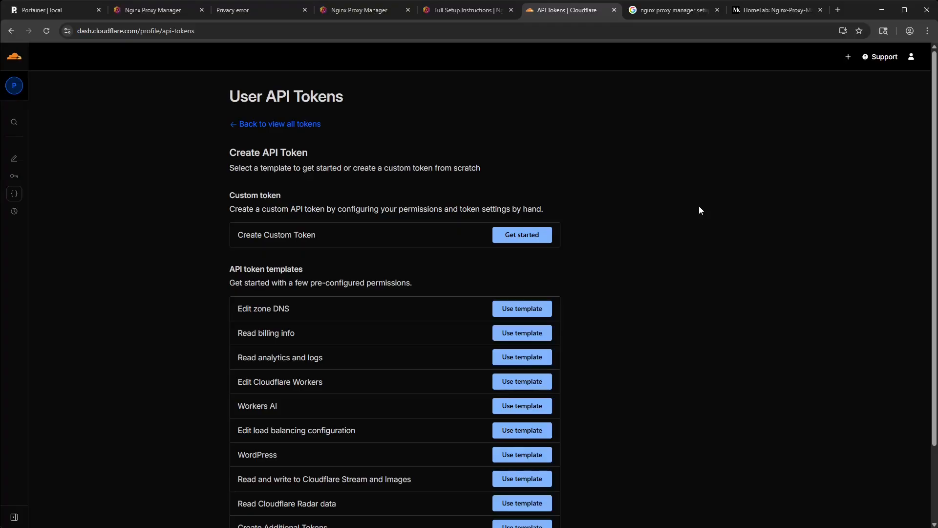
left_click(540, 313)
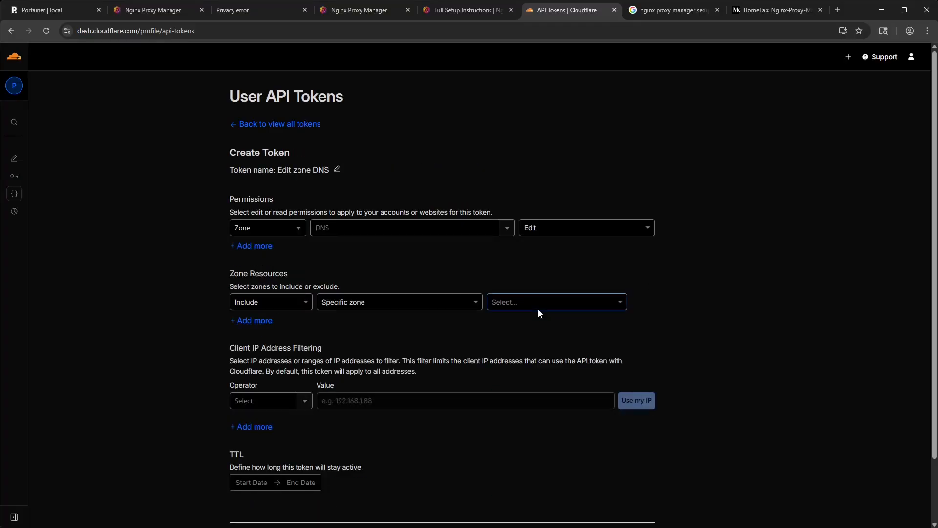
- Return to Cloudflare's Account API tokens page and start a new token from the Edit zone DNS template
left_click(17, 30)
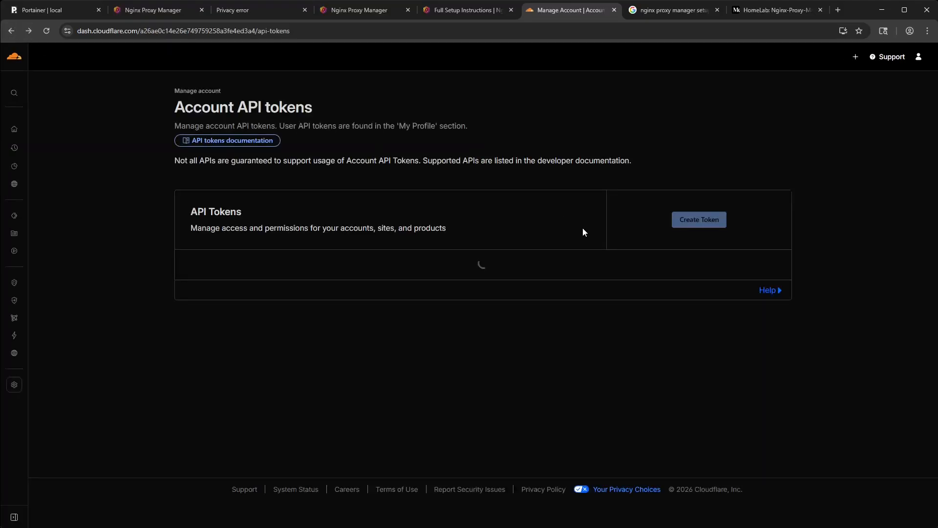
left_click(695, 217)
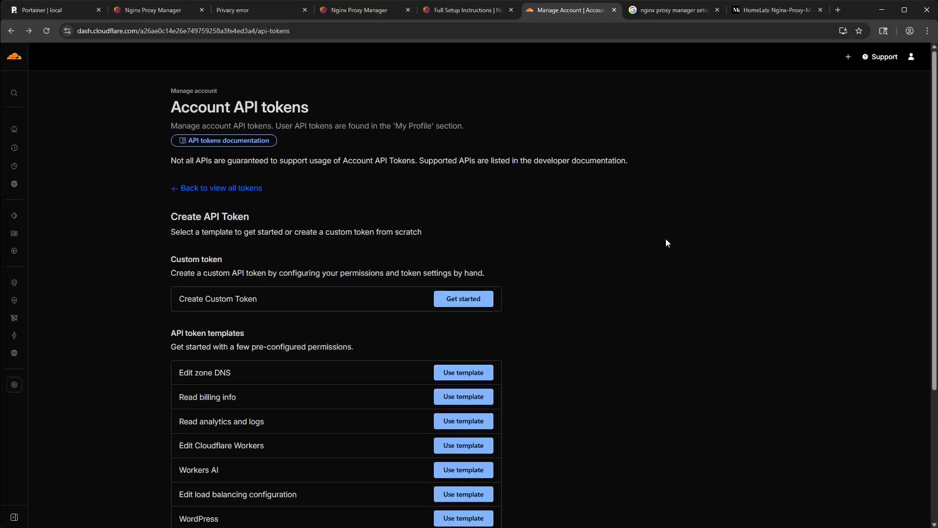
scroll(623, 280, "down", 2)
scroll(624, 281, "down", 1)
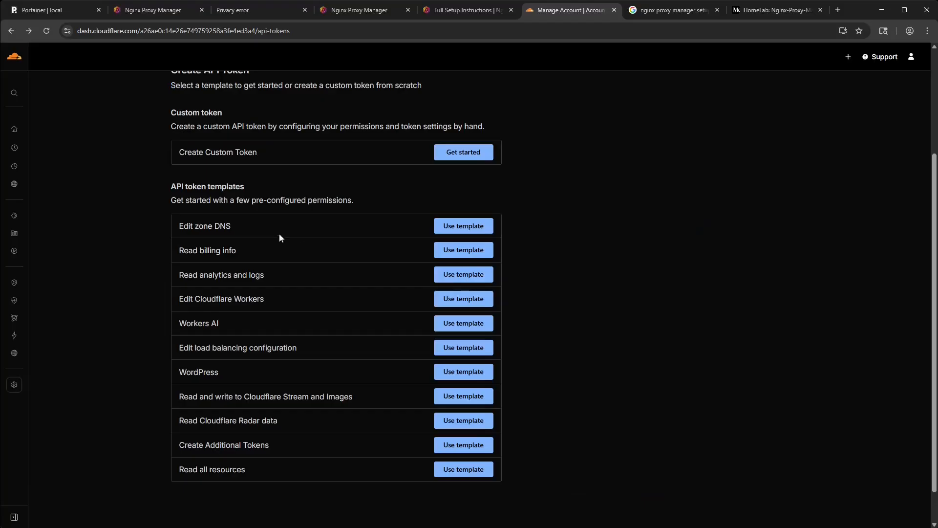
left_click(463, 226)
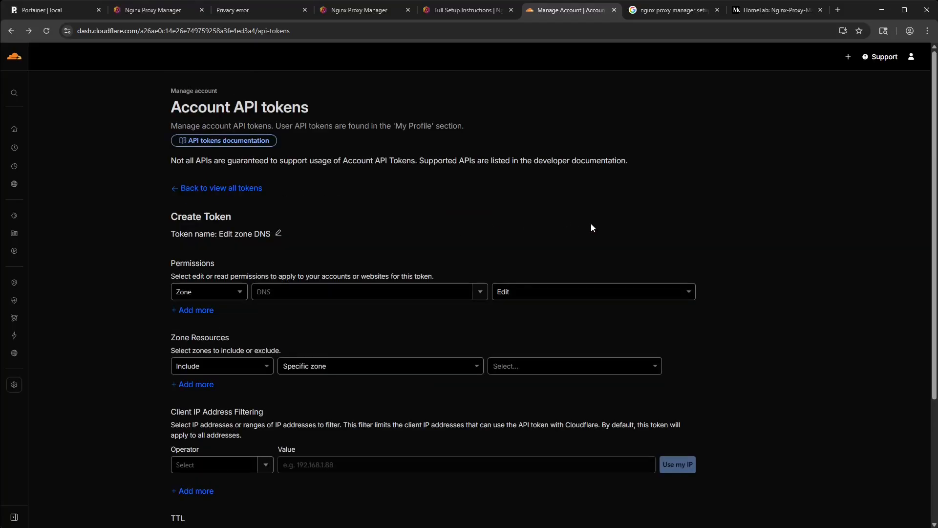
- Set the token's Zone permission to DNS with Edit access
left_click(408, 293)
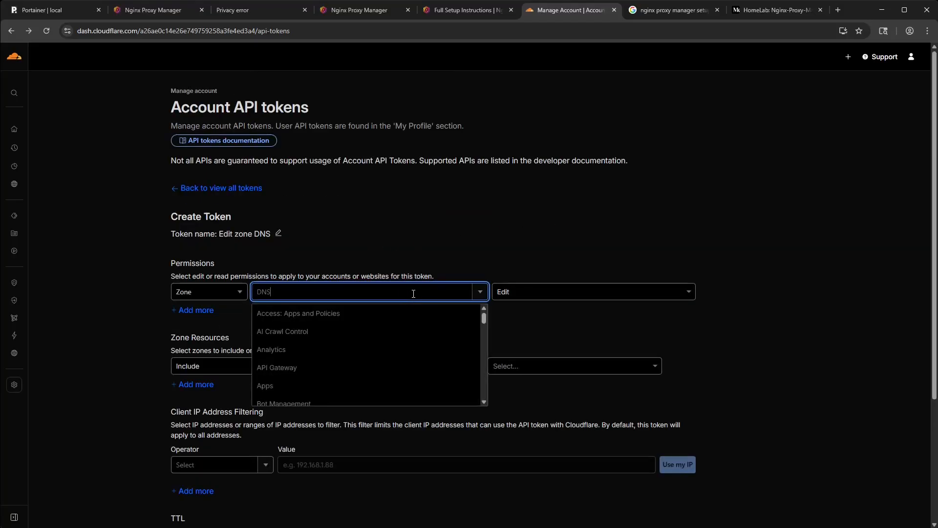
left_click(481, 293)
left_click(481, 292)
scroll(354, 346, "down", 5)
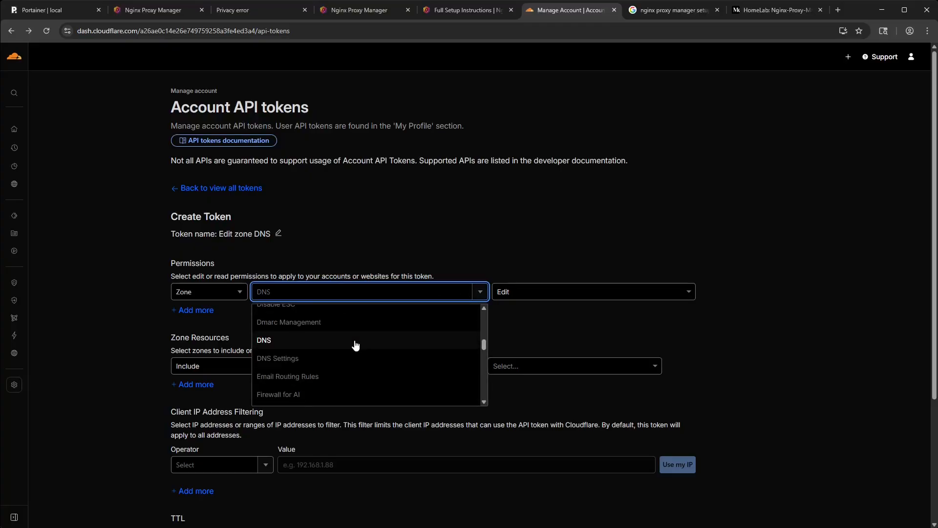
left_click(285, 344)
left_click(524, 295)
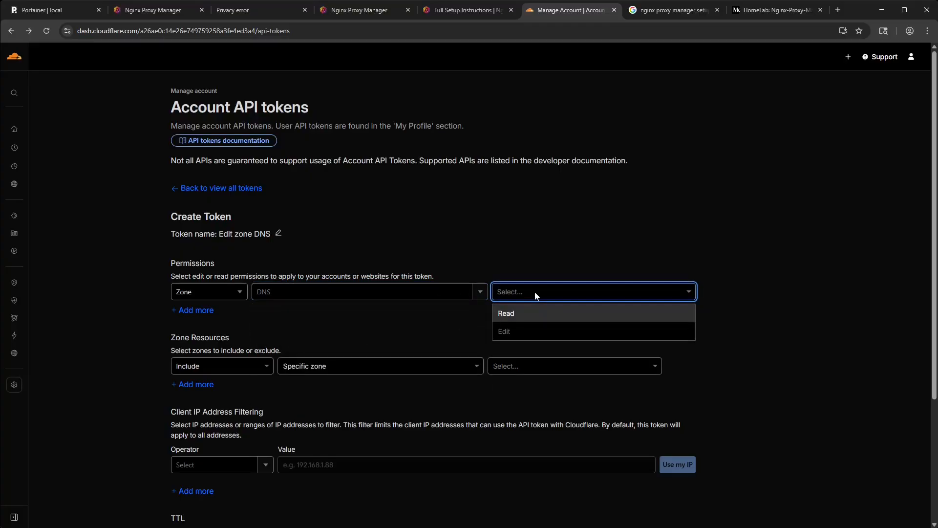
left_click(514, 331)
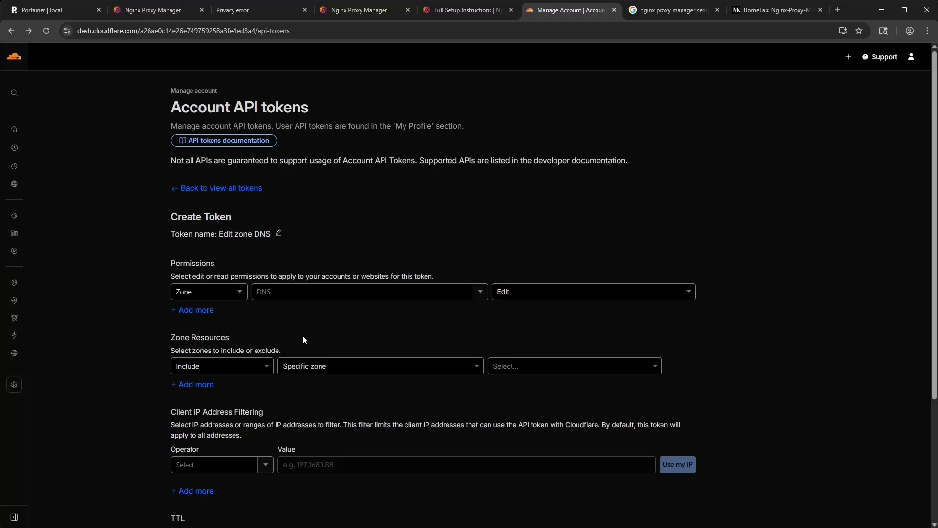
- Include a specific zone in the token's zone resources, select the zone, and create the Edit zone DNS token
scroll(301, 335, "down", 3)
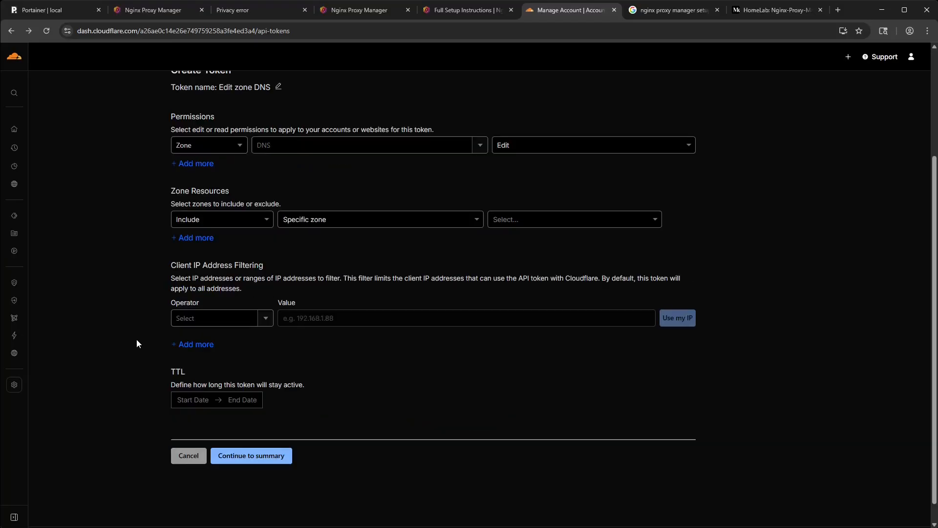
left_click(265, 454)
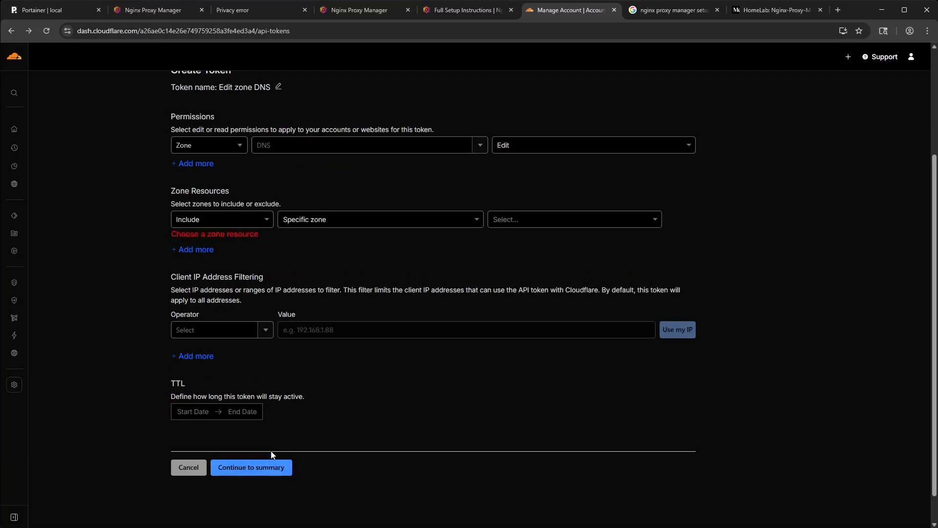
left_click(263, 223)
left_click(263, 223)
left_click(322, 220)
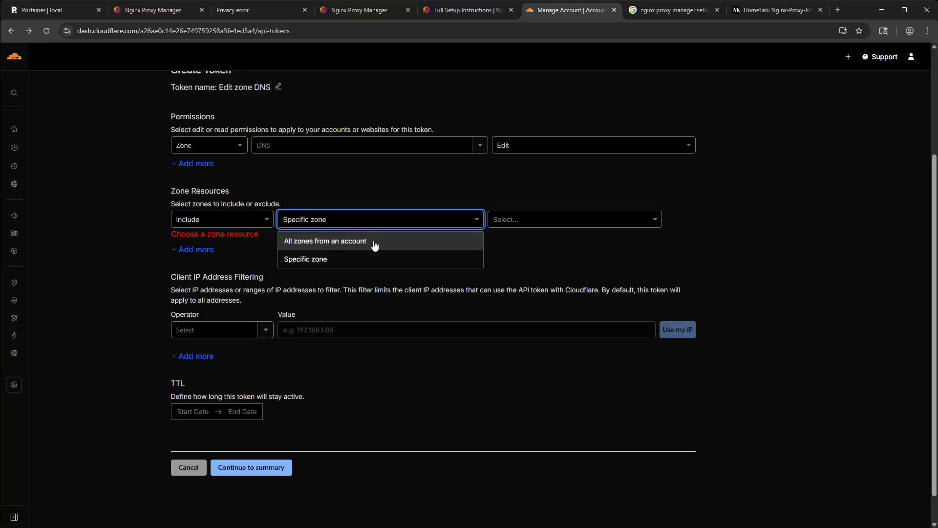
left_click(365, 259)
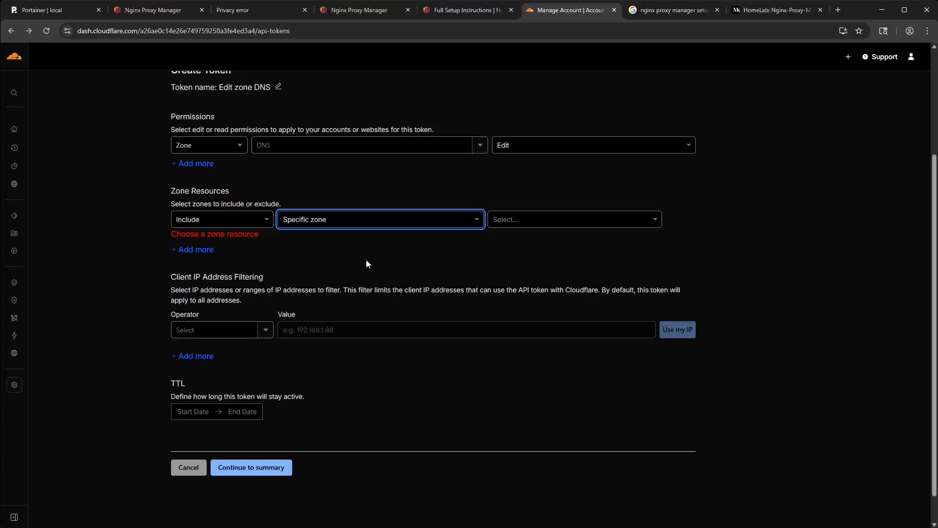
left_click(535, 221)
left_click(537, 241)
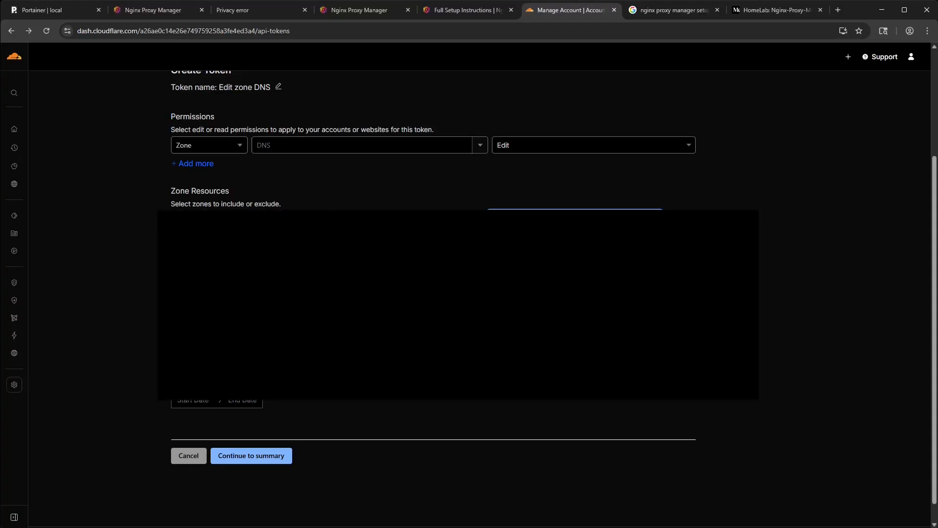
left_click(267, 458)
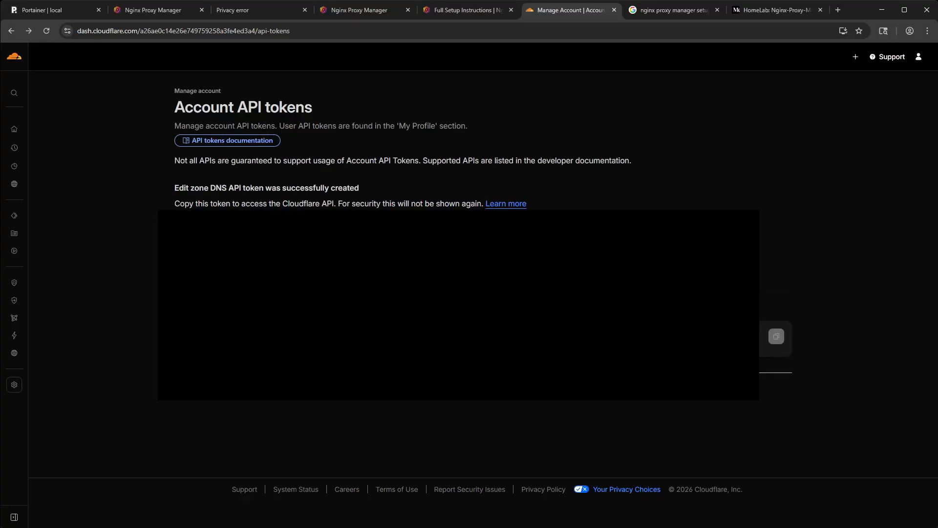
- Switch to Nginx Proxy Manager, discard the HTTP certificate request, and start a new Let's Encrypt certificate via DNS
left_click(361, 13)
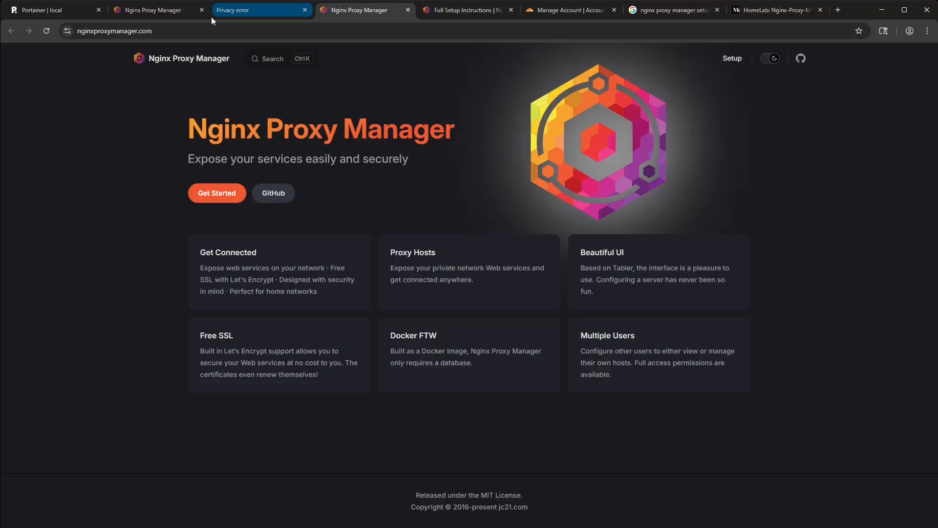
left_click(169, 16)
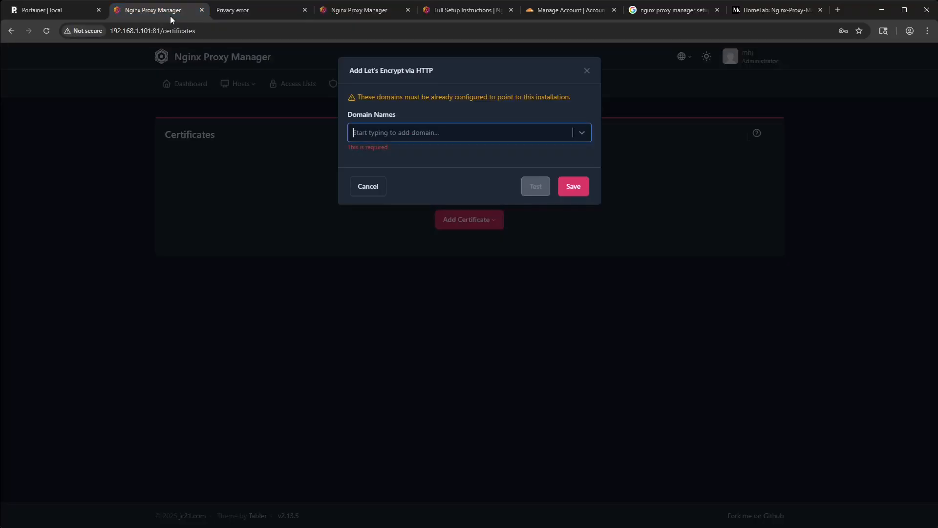
left_click(587, 71)
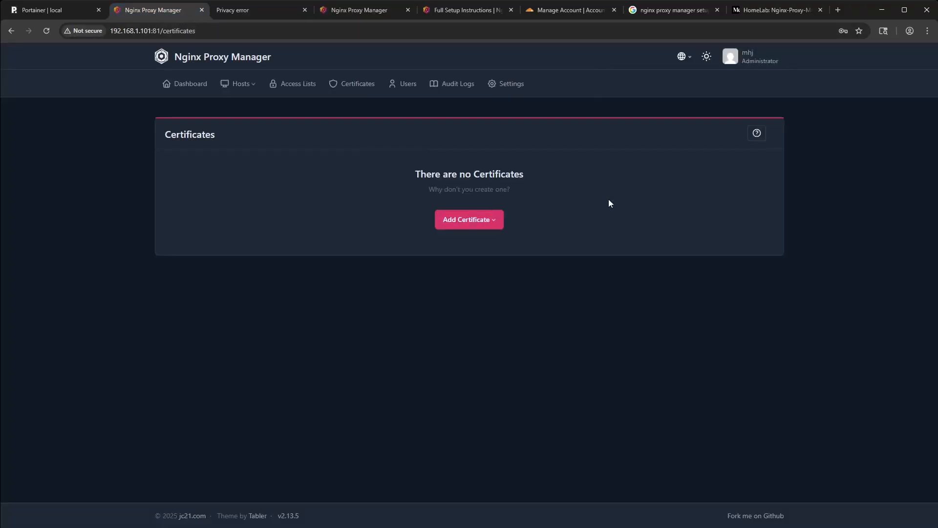
left_click(468, 219)
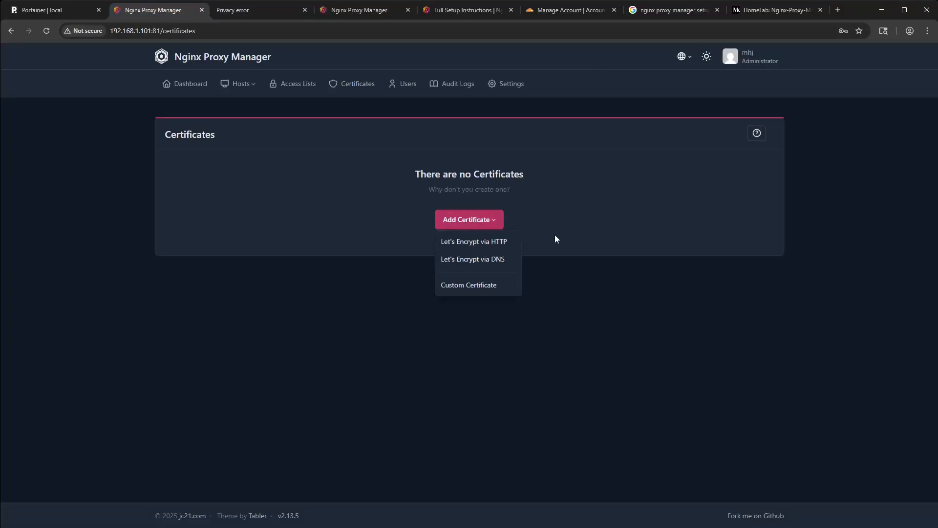
left_click(476, 261)
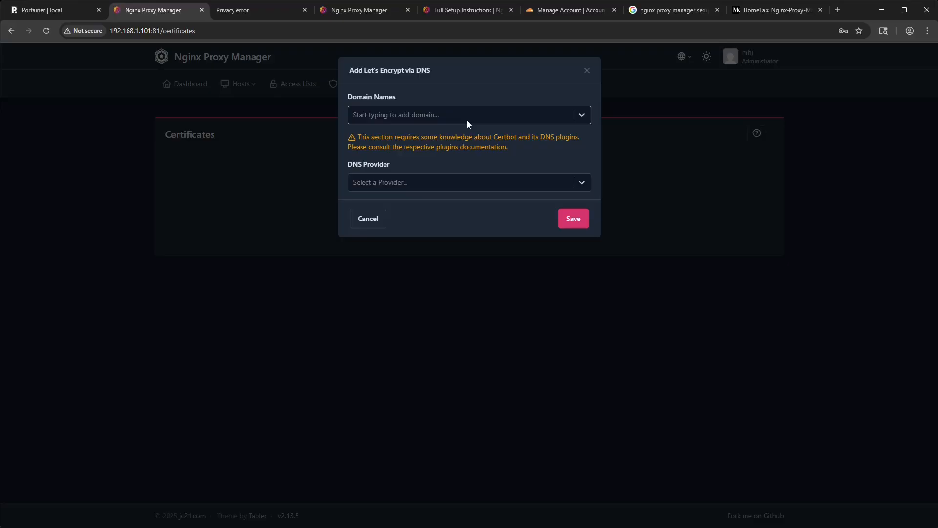
- Choose Cloudflare as the DNS provider for the new Let's Encrypt certificate
left_click(468, 120)
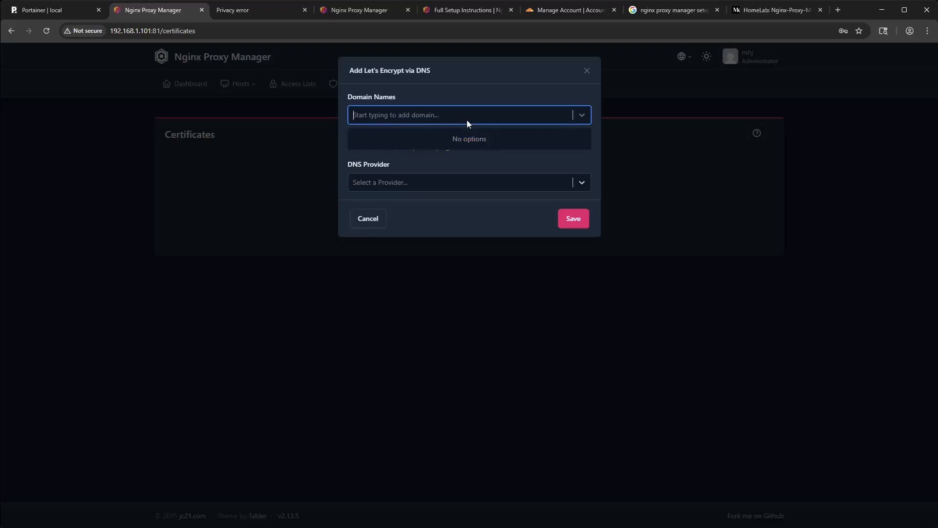
left_click(472, 117)
left_click(445, 189)
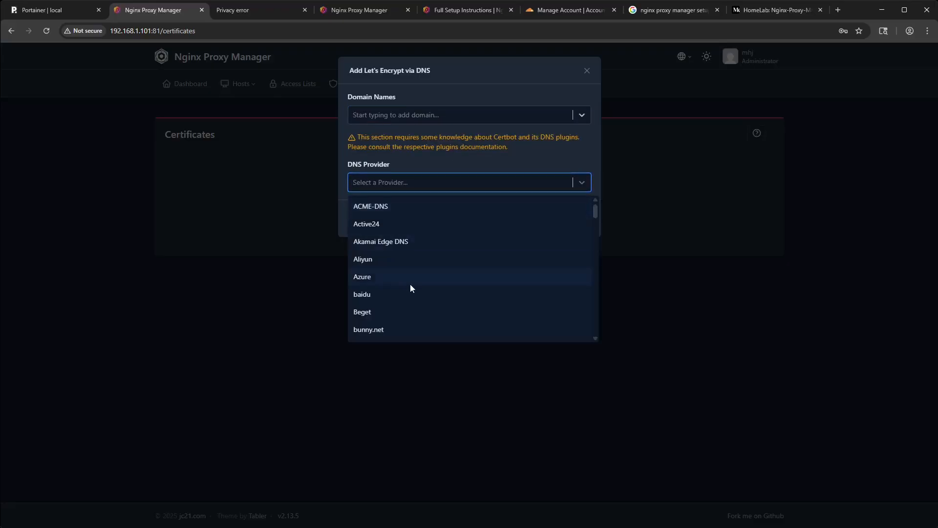
scroll(415, 291, "down", 4)
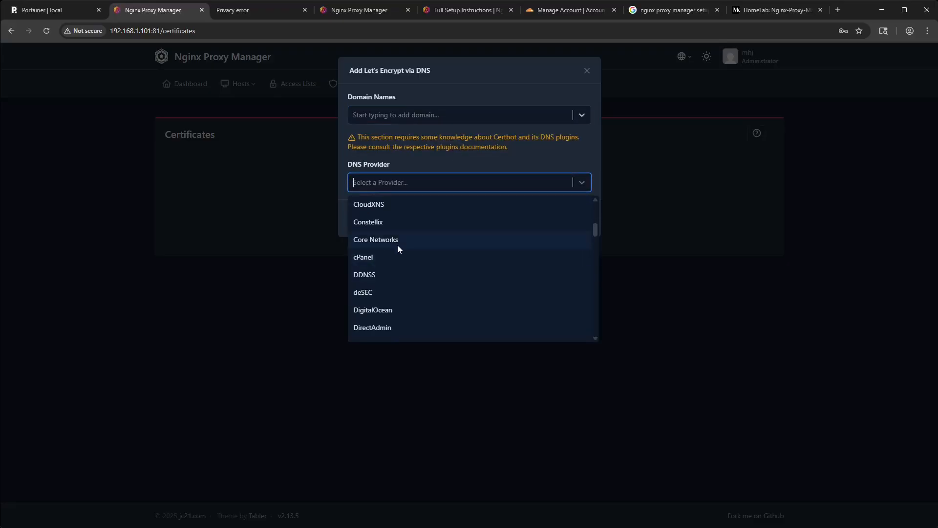
scroll(394, 251, "up", 2)
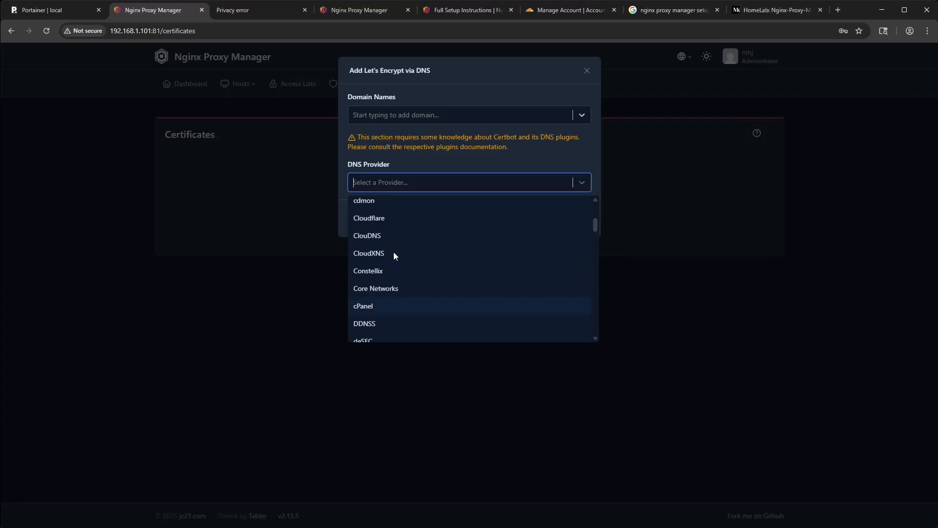
left_click(387, 221)
- Add the wildcard domain *.myhomelabjourney.com to the certificate's domain names
left_click(404, 118)
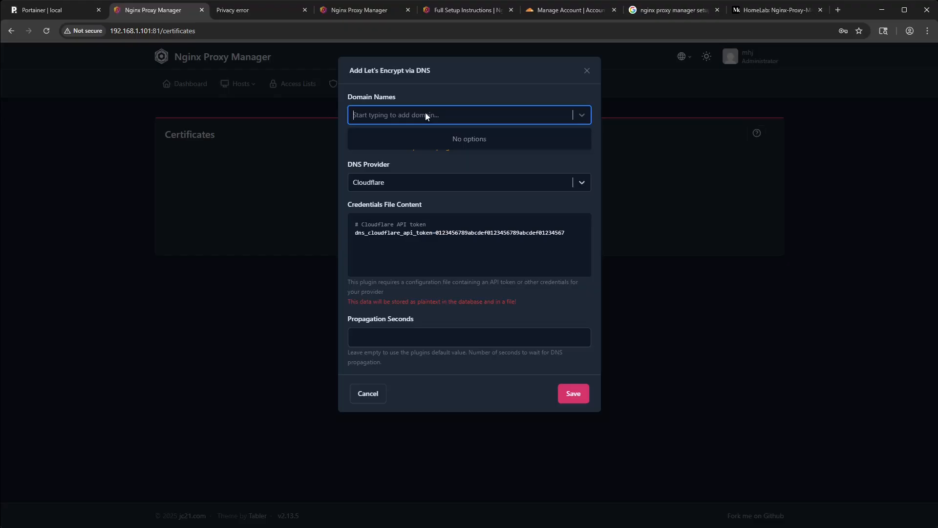
type("*.myhomelabjourney.com")
key("Return")
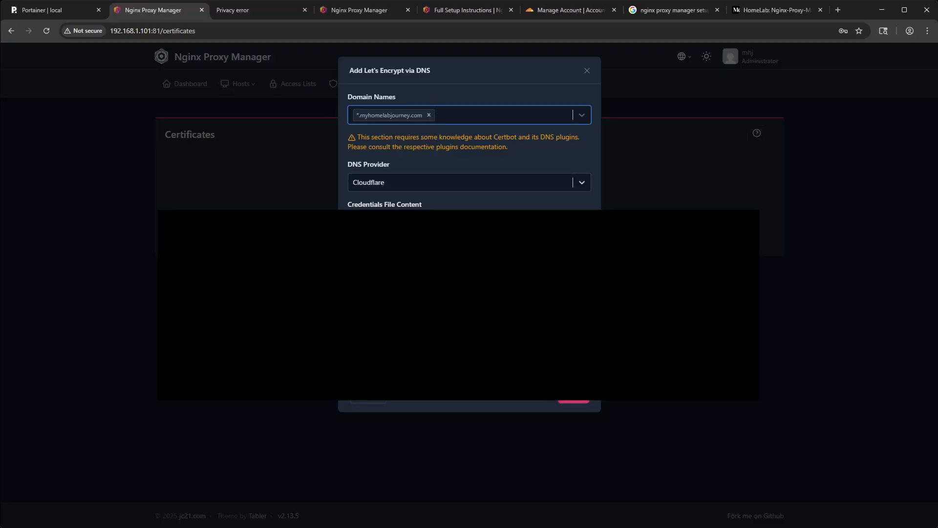
- Enter the Cloudflare API token in the certificate's credentials file content and save the certificate request
left_click(469, 234)
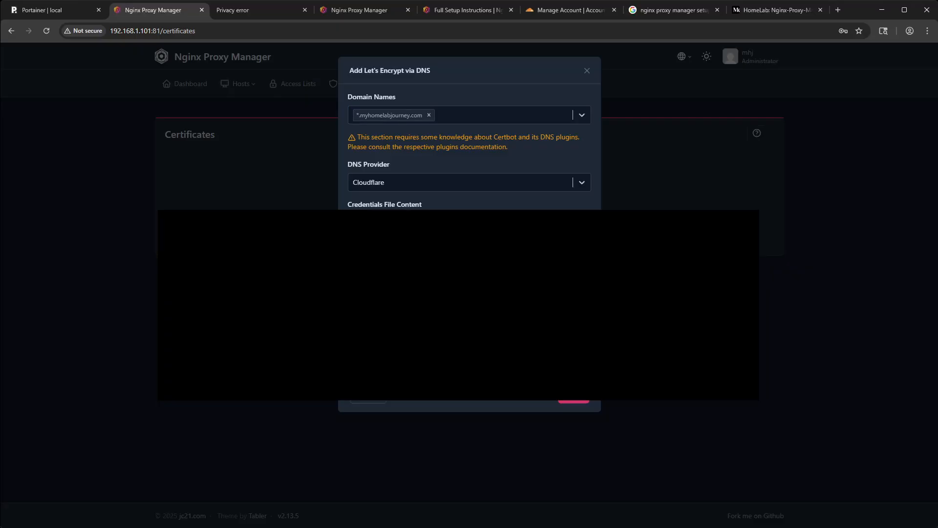
left_click(573, 401)
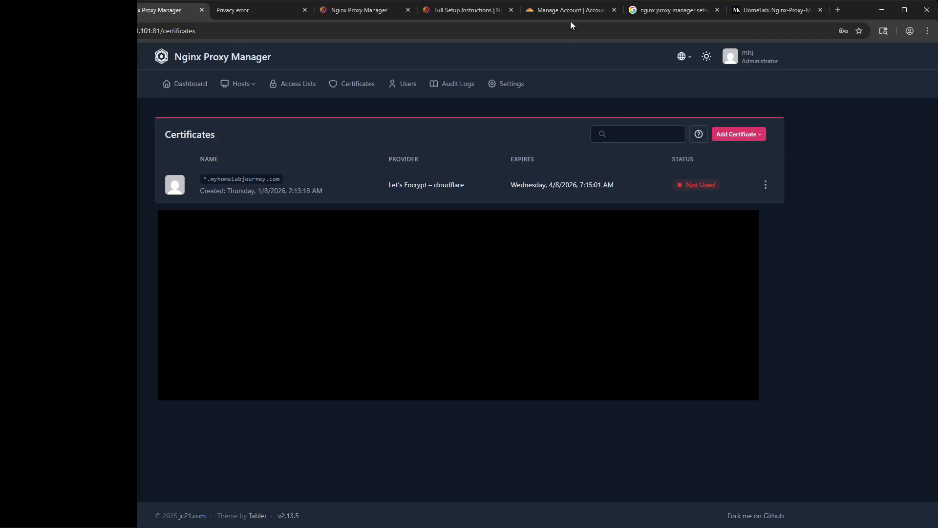
- Switch to Cloudflare, open the DNS records for myhomelabjourney.com, and start a new record of type CNAME
left_click(565, 11)
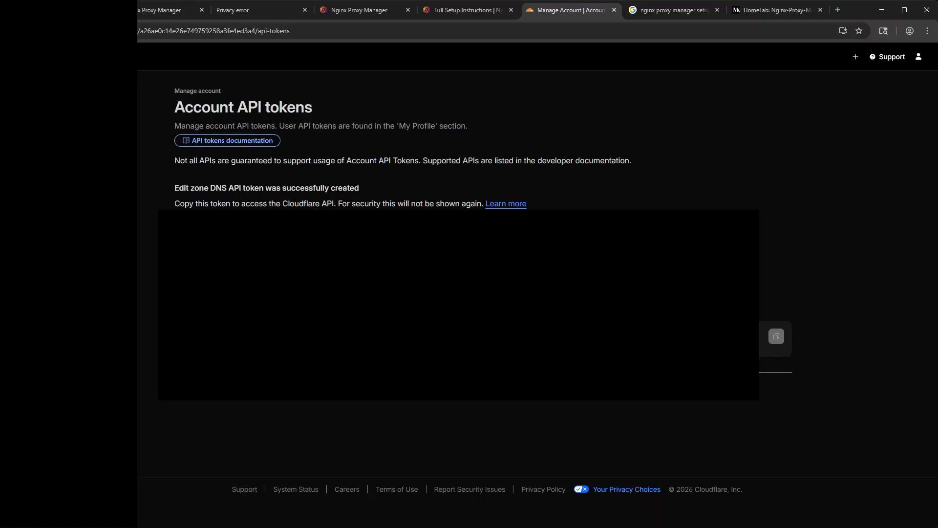
key("ctrl+k")
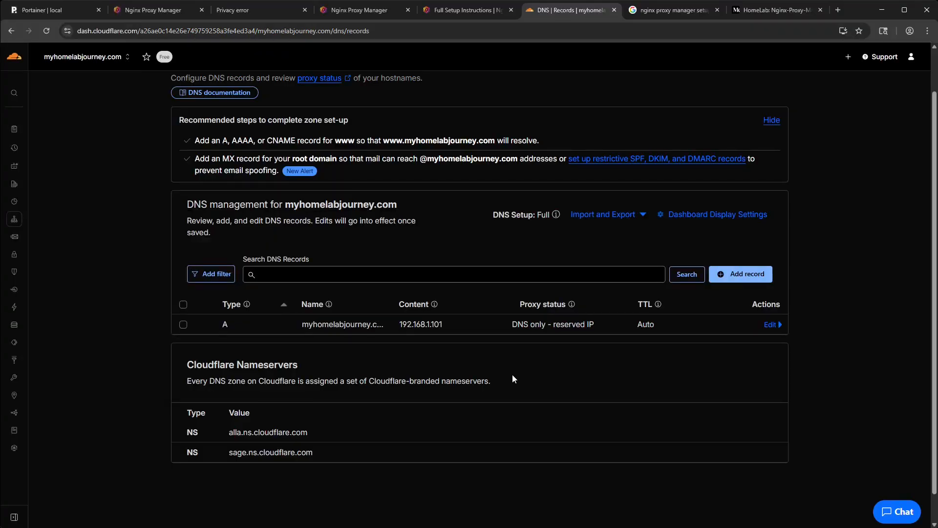
left_click(736, 275)
left_click(280, 354)
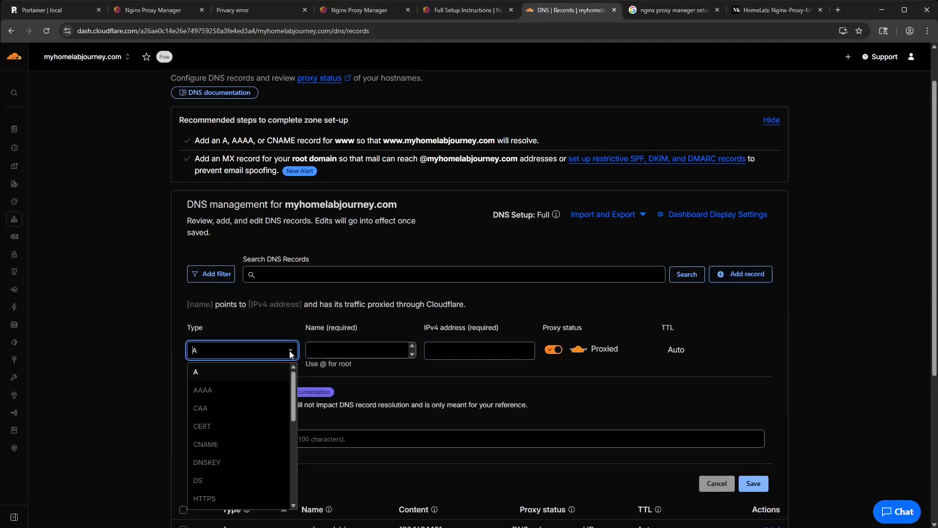
scroll(264, 452, "down", 2)
scroll(264, 452, "up", 3)
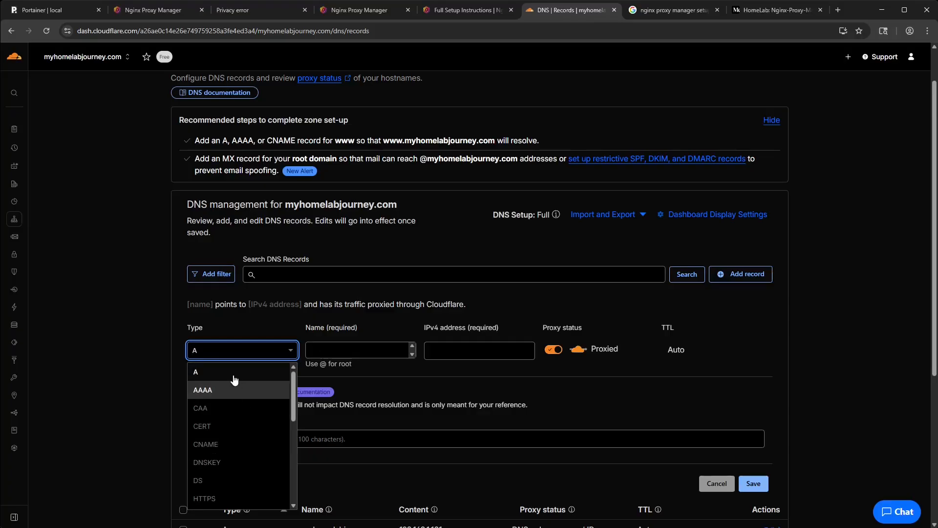
left_click(229, 444)
- Name the CNAME record *, set its target to @ with proxy status DNS only, and save it
left_click(347, 348)
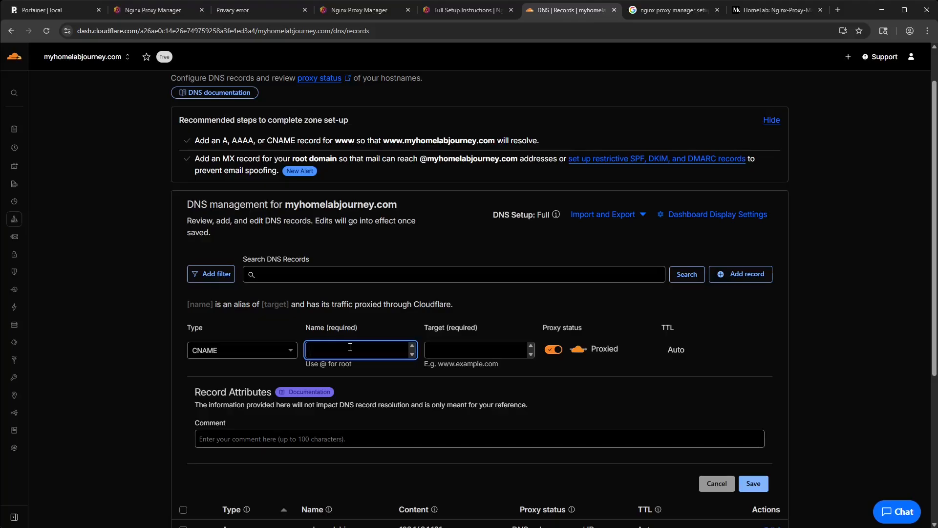
type("*")
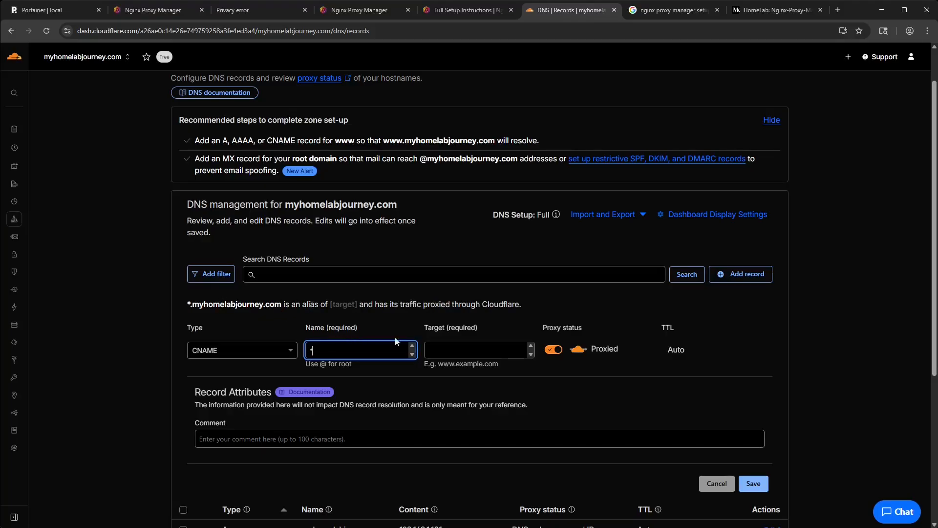
left_click(462, 350)
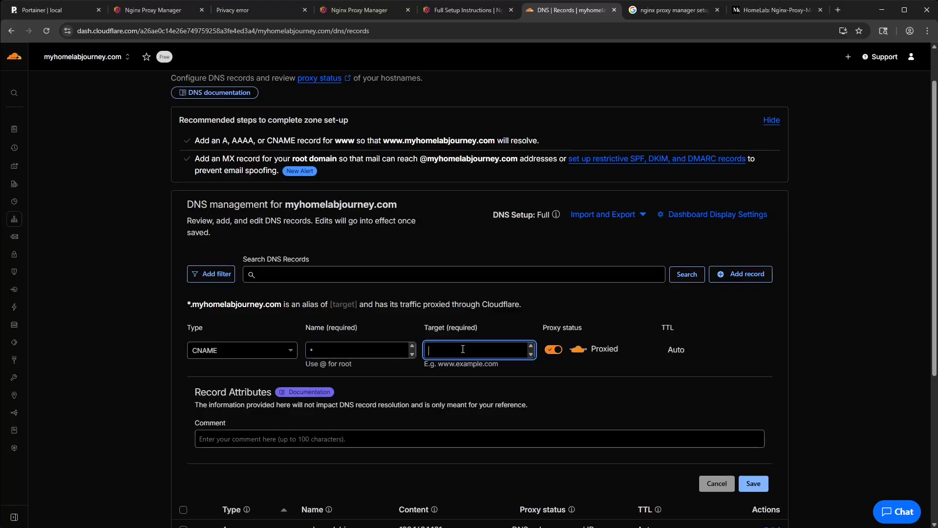
left_click(554, 349)
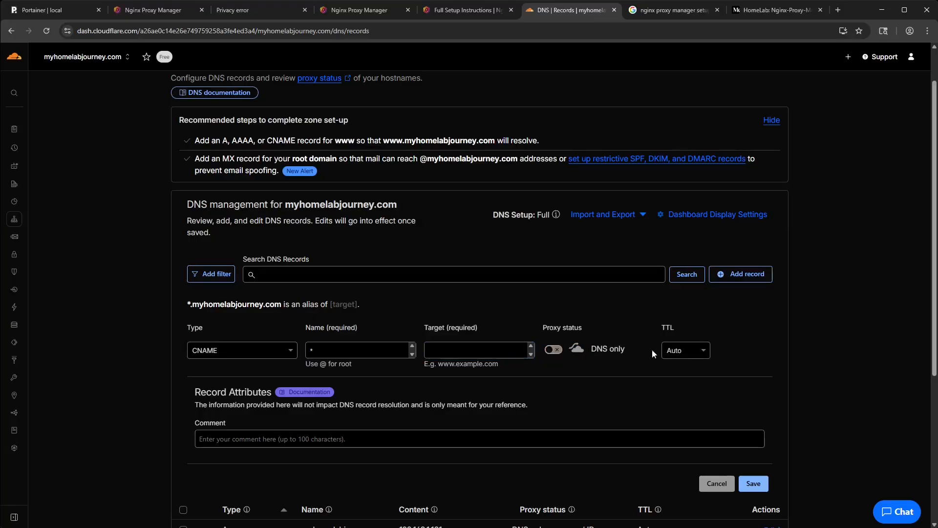
scroll(795, 360, "down", 2)
left_click(753, 395)
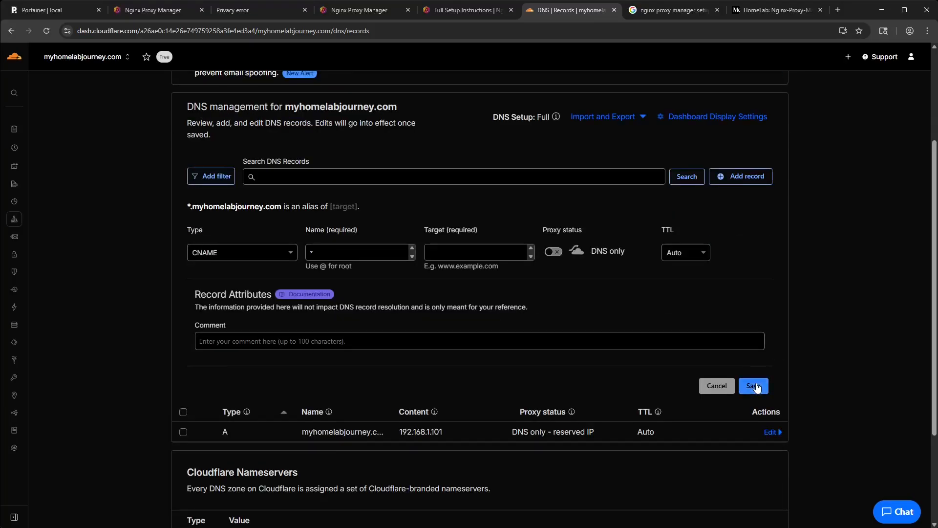
left_click(468, 258)
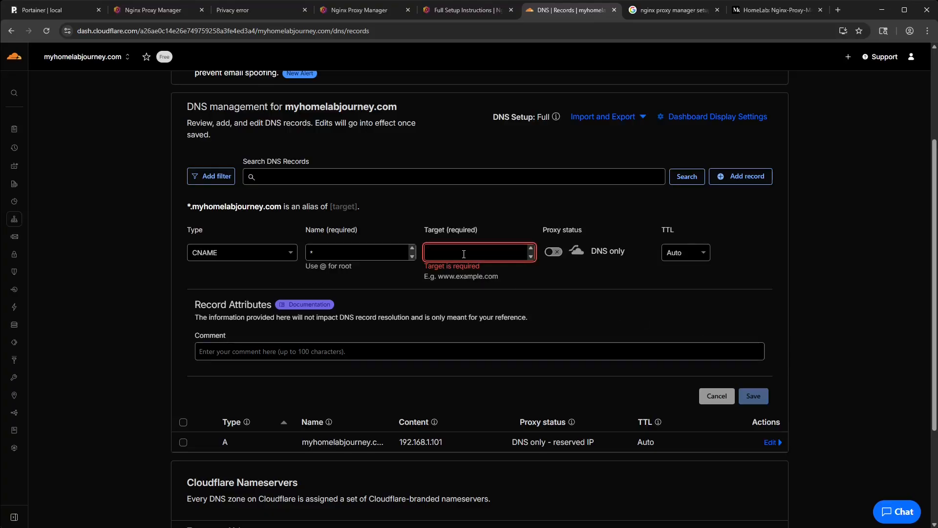
type("@")
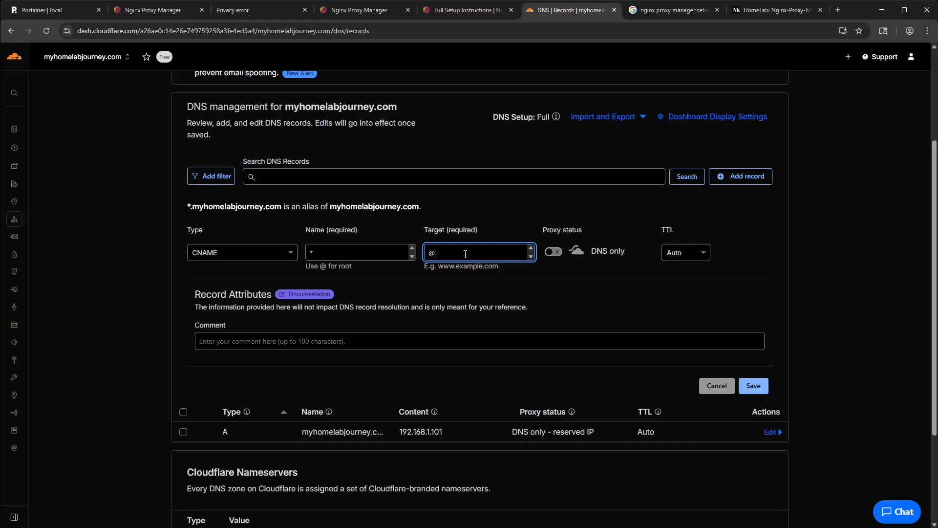
left_click(753, 386)
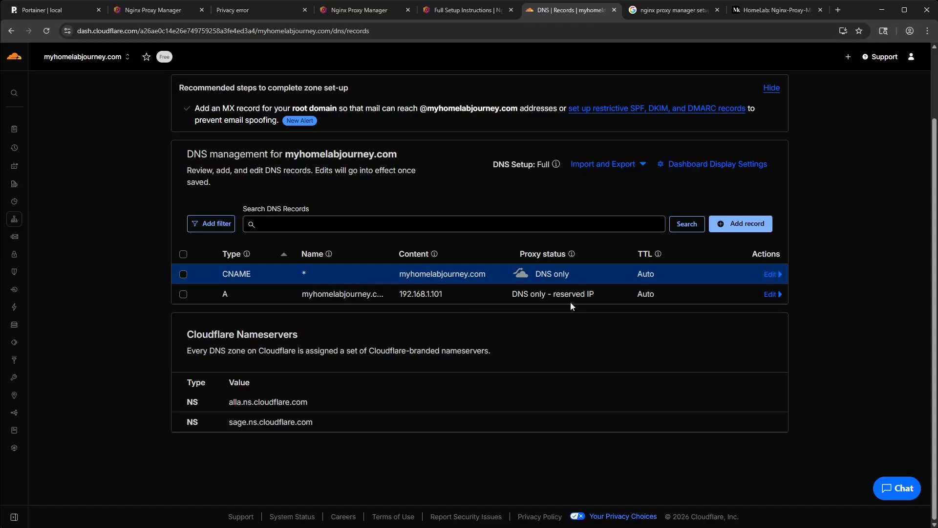
- Switch back to Nginx Proxy Manager and start a new proxy host from the Proxy Hosts page
left_click(362, 10)
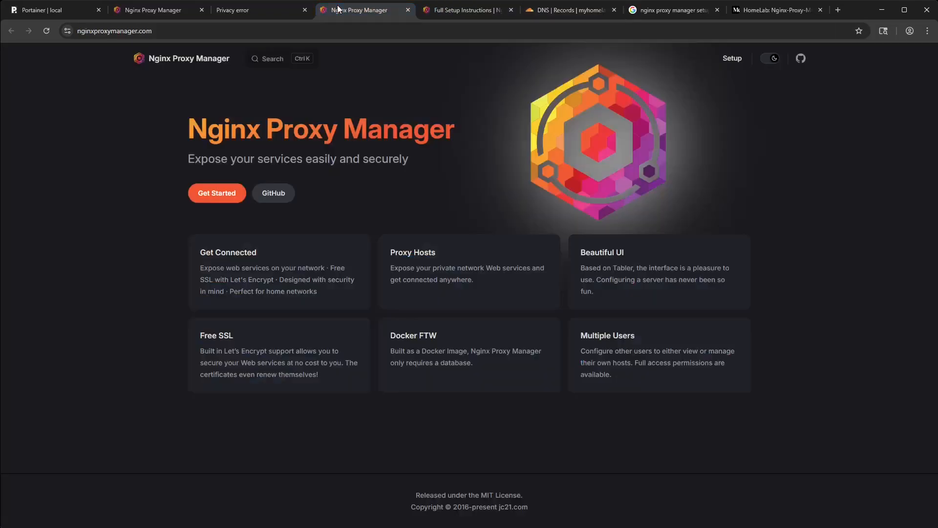
left_click(142, 10)
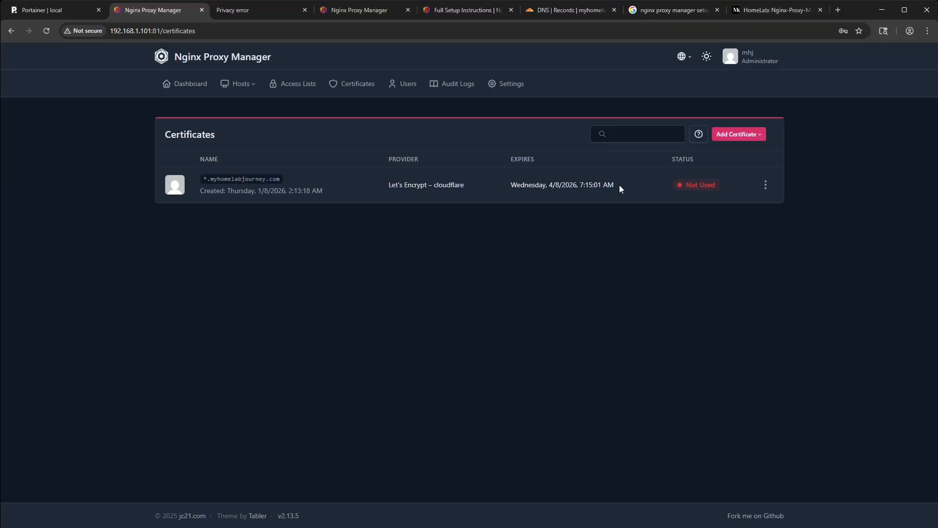
left_click(198, 89)
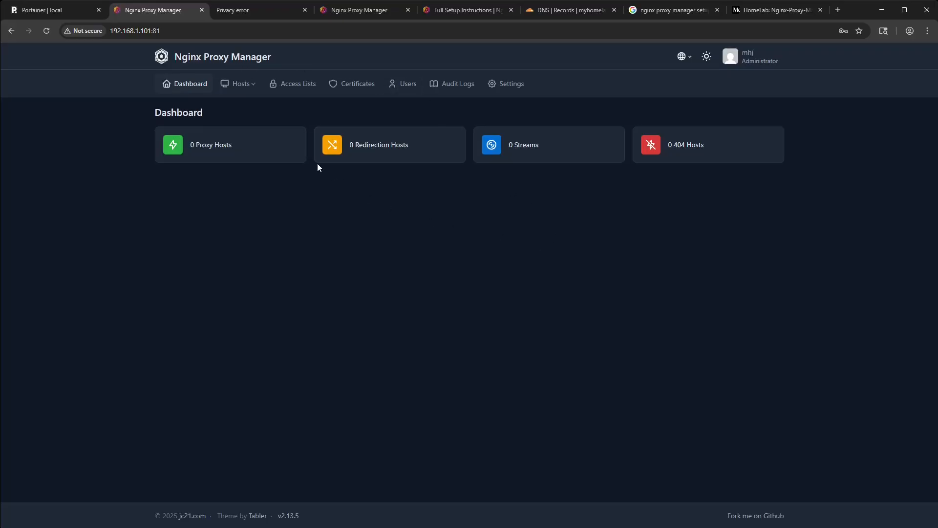
left_click(241, 87)
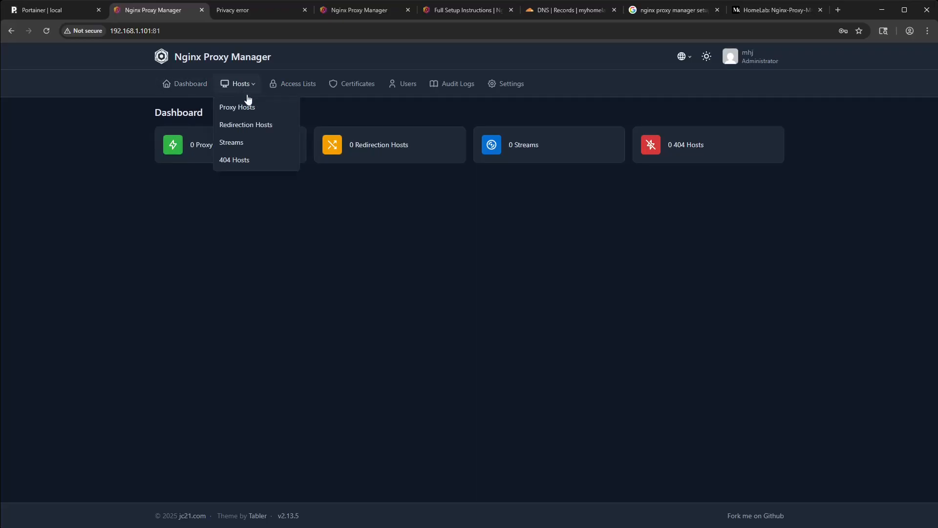
left_click(249, 107)
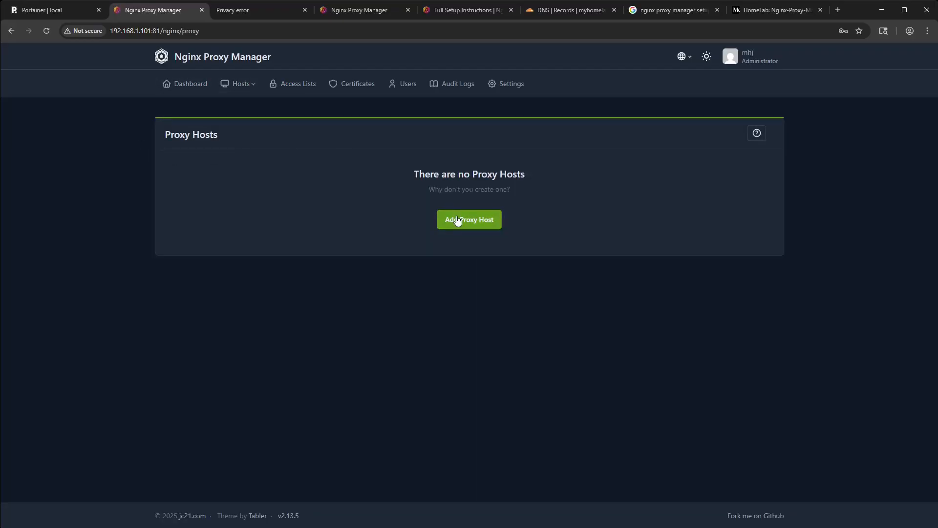
left_click(457, 219)
- Add portainer.myhomelabjourney.com as the proxy host's domain name
left_click(391, 140)
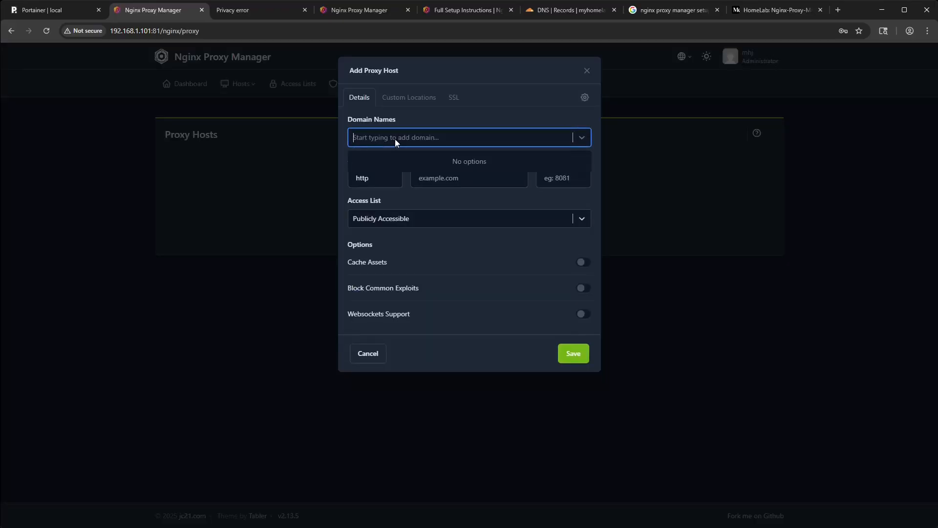
type("portainer./")
key("BackSpace")
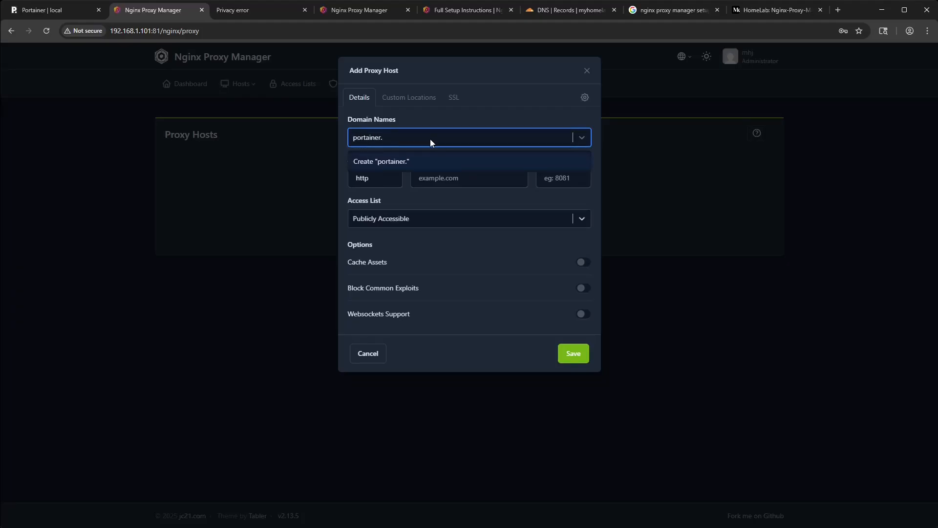
type("myhomelabjourney.com")
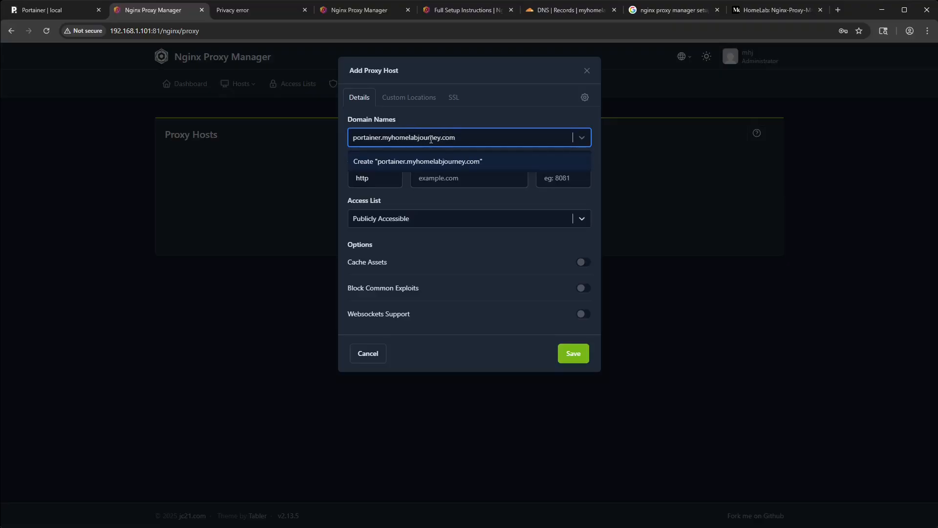
key("Return")
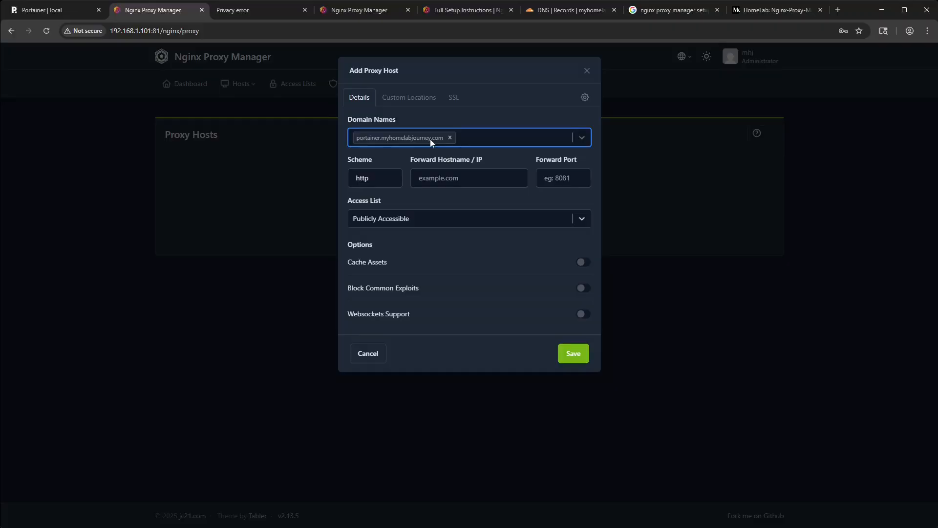
- Set the proxy host to forward over https to 192.168.1.101 on port 9443
left_click(374, 180)
left_click(460, 181)
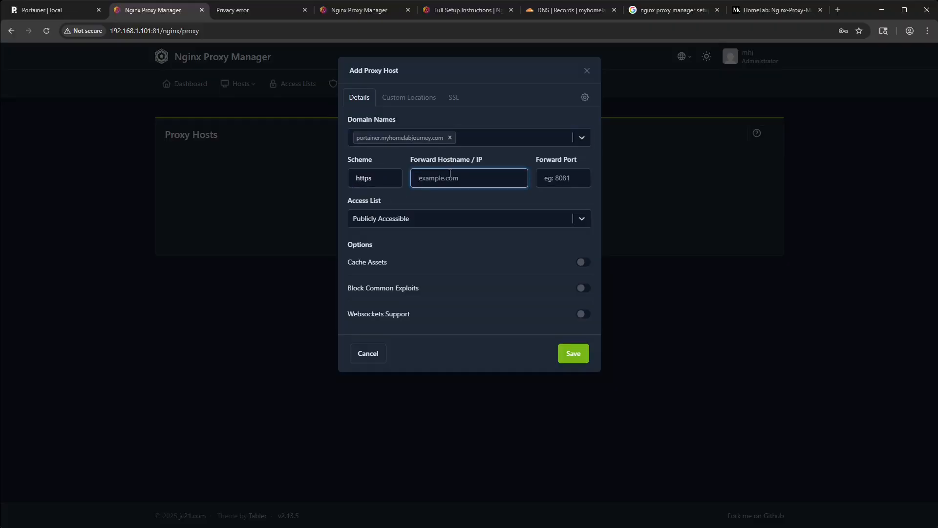
type("192.168.1.101")
left_click(554, 178)
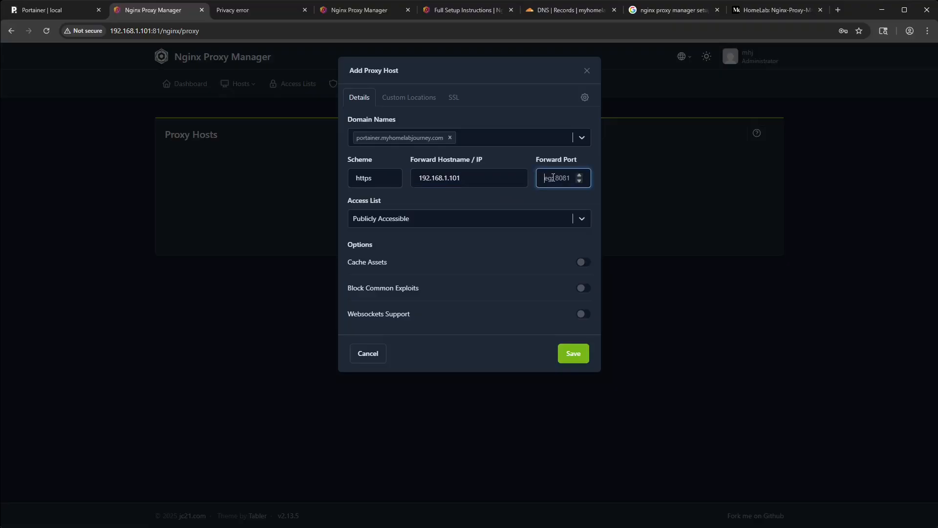
type("9442")
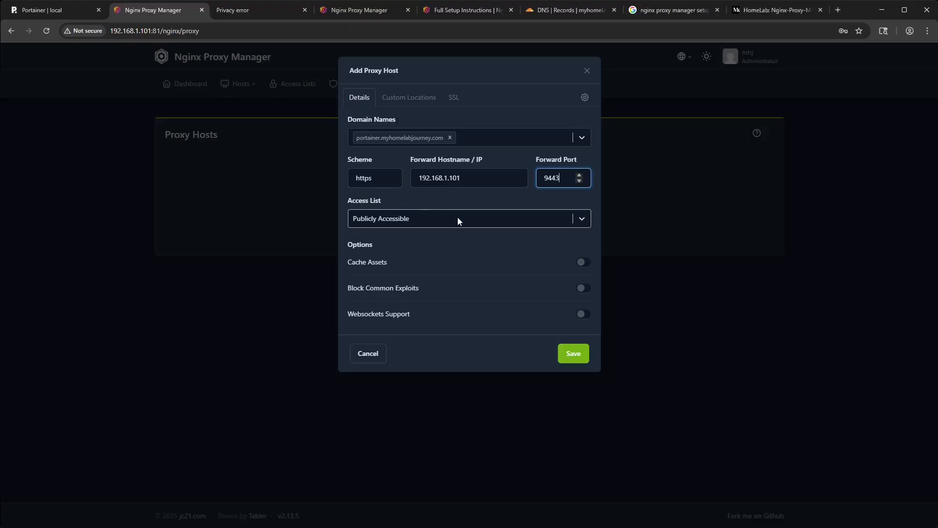
- Assign the *.myhomelabjourney.com SSL certificate to the proxy host and enable Force SSL and HTTP/2 Support
left_click(413, 99)
left_click(452, 99)
left_click(454, 138)
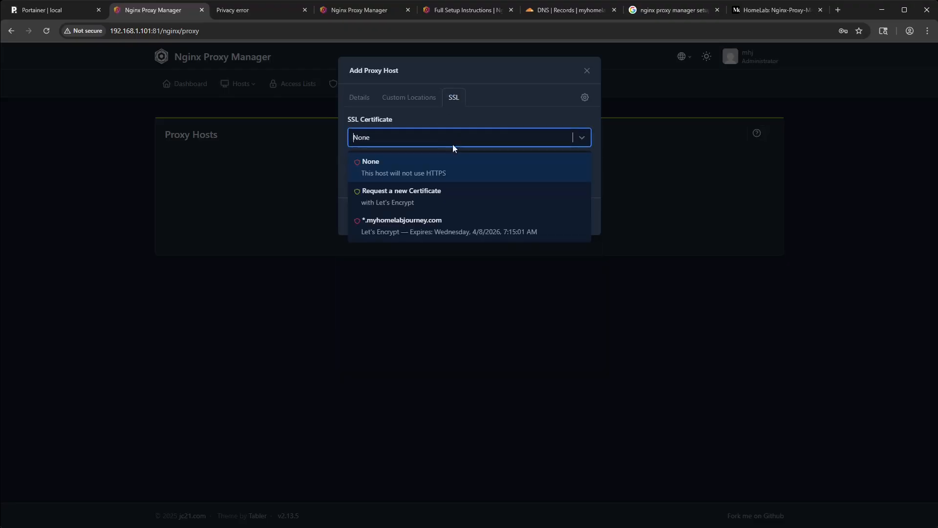
left_click(423, 224)
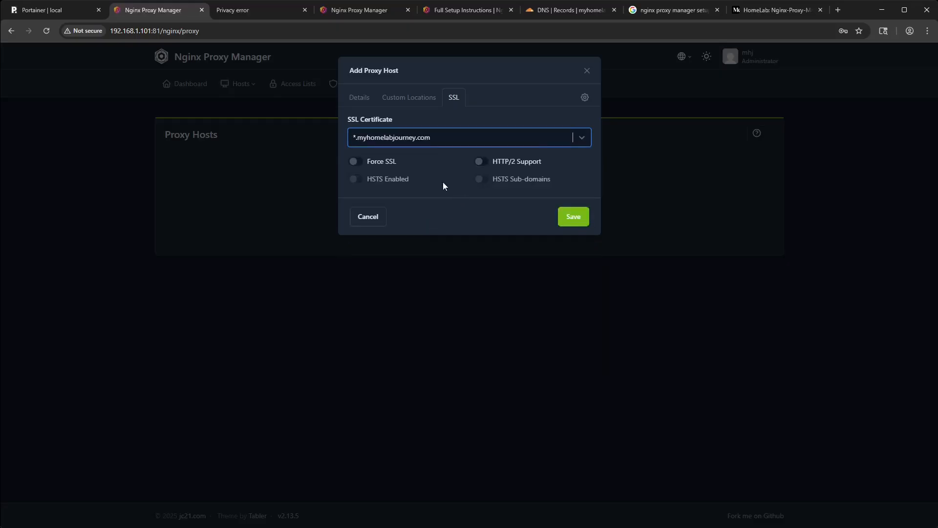
left_click(378, 163)
left_click(507, 163)
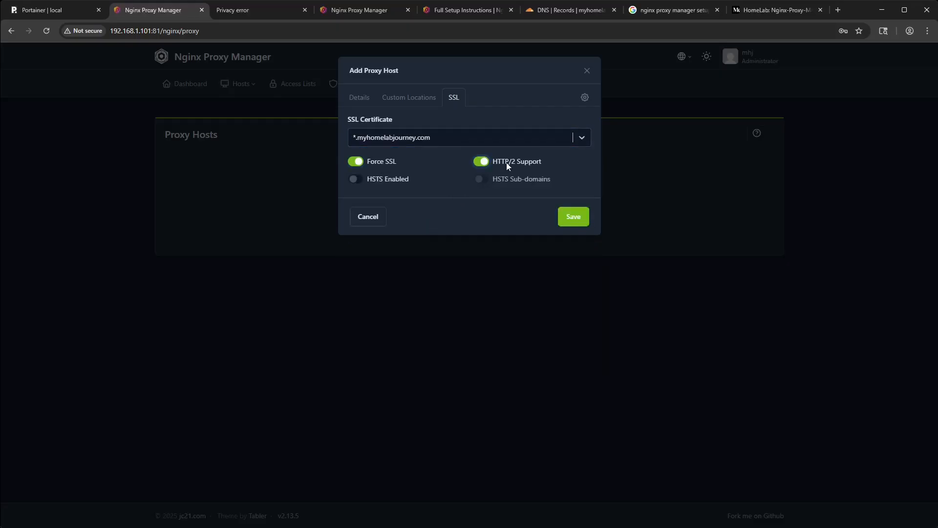
- Save the Portainer proxy host and open portainer.myhomelabjourney.com from the proxy host list to test it
left_click(368, 97)
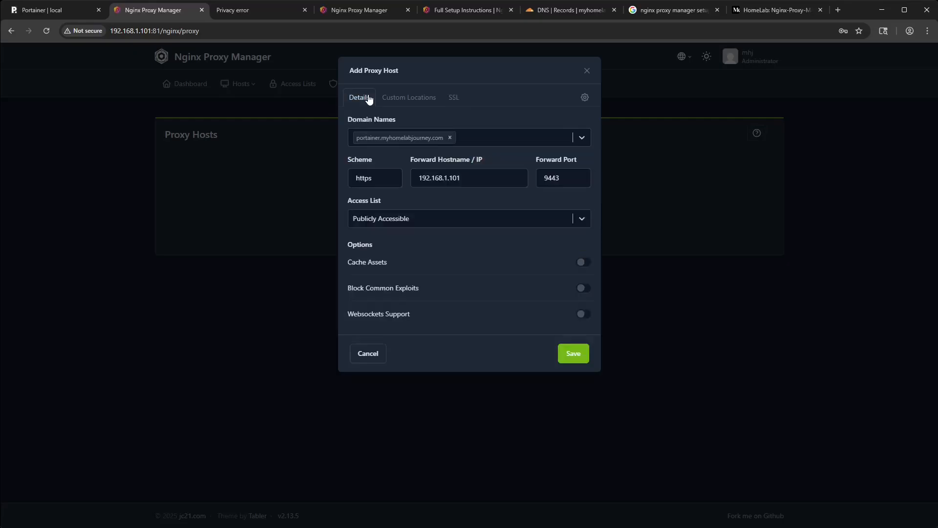
left_click(568, 351)
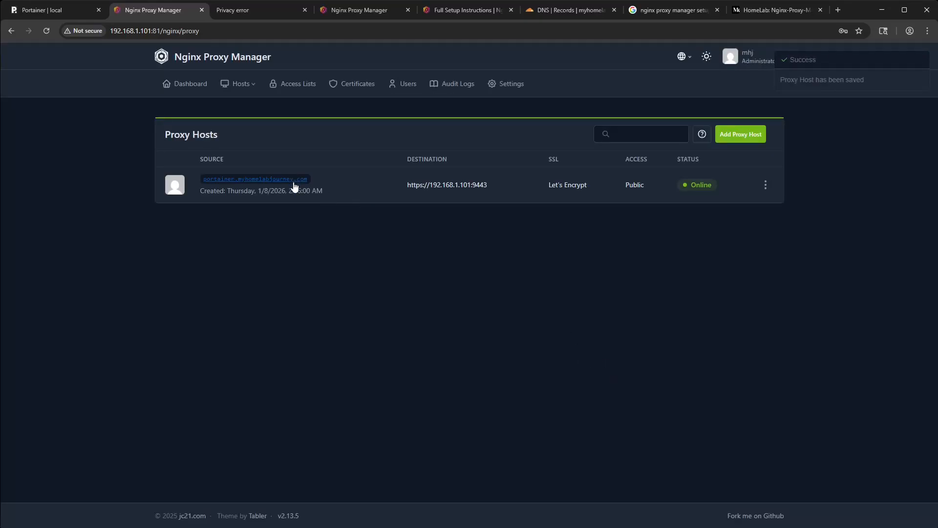
left_click(294, 181)
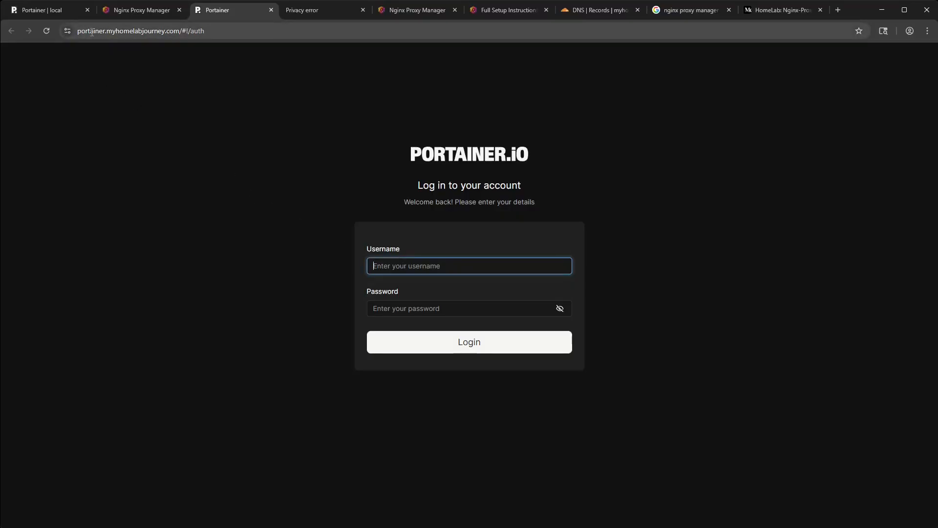
left_click(177, 26)
left_click(215, 128)
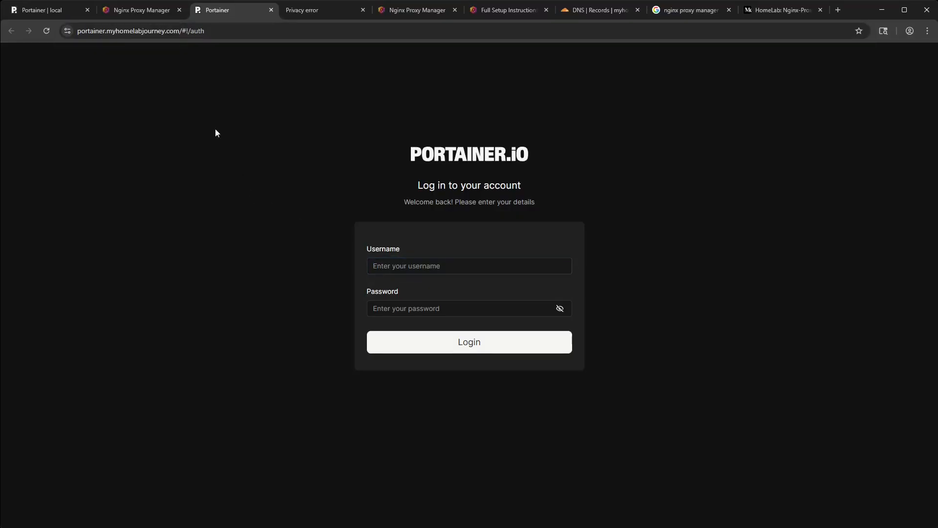
- Switch back to Nginx Proxy Manager and start adding another proxy host
left_click(140, 10)
left_click(732, 137)
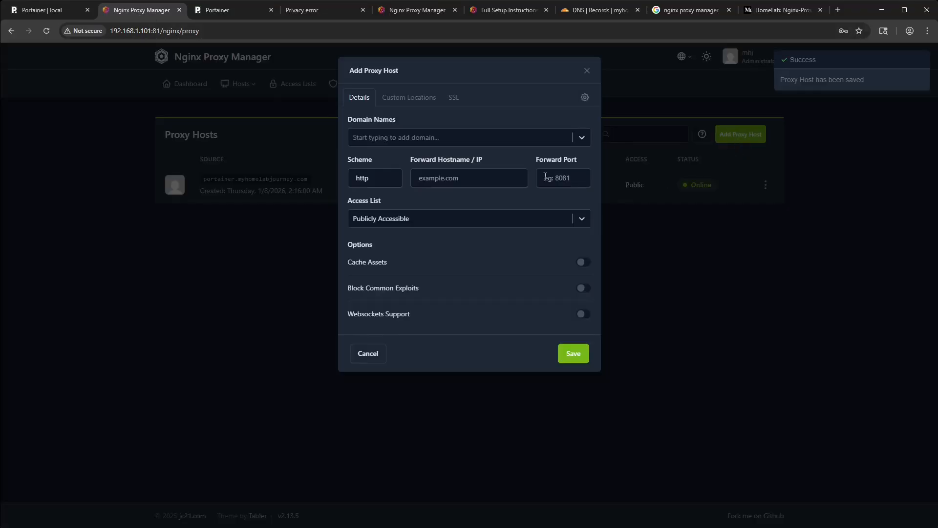
left_click(393, 139)
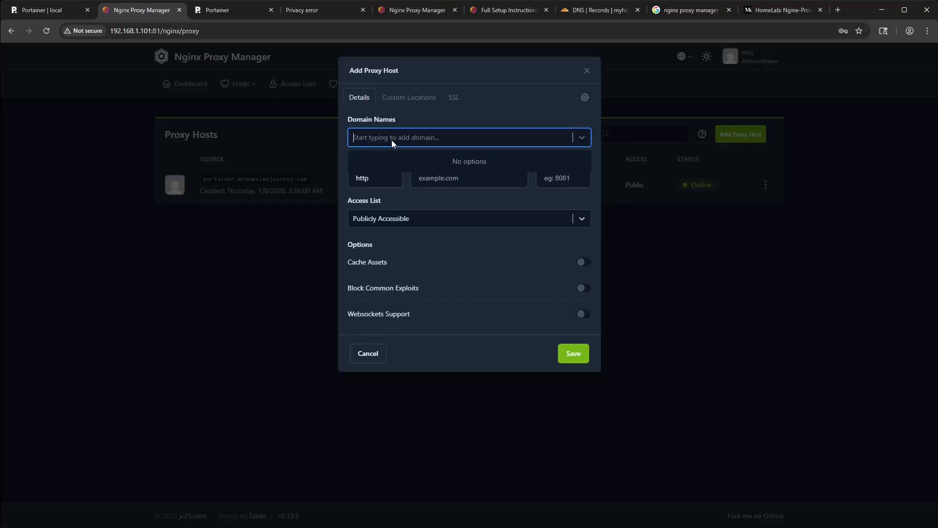
type("proxmox")
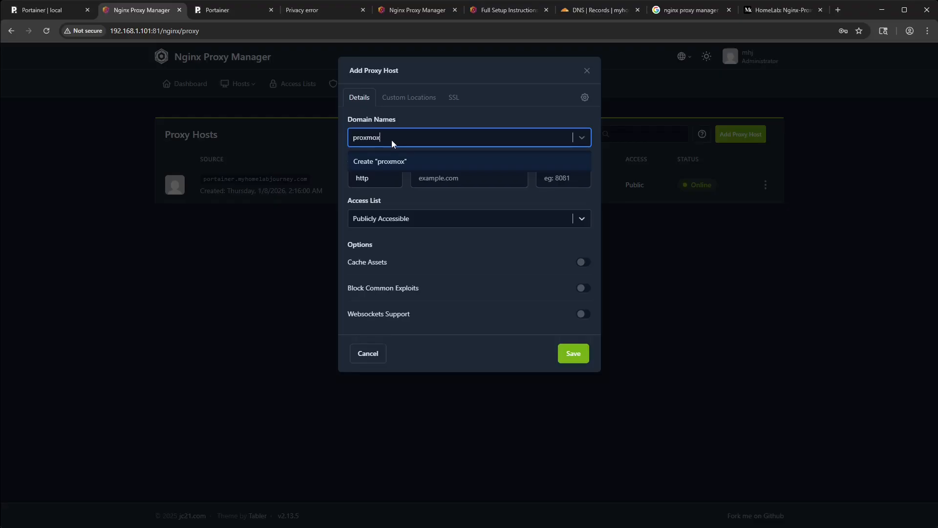
key("BackSpace")
key("BackSpace")
key("BackSpace")
key("BackSpace")
key("BackSpace")
key("BackSpace")
key("BackSpace")
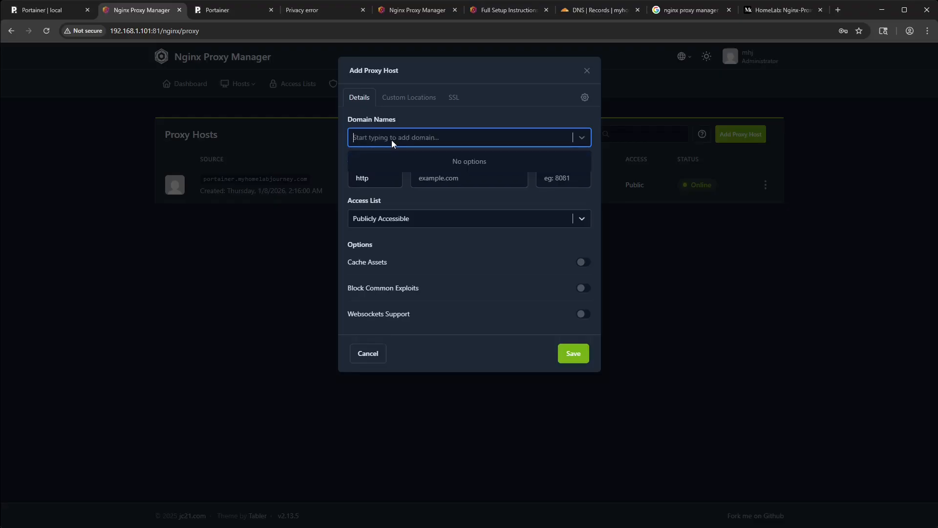
- View the Proxmox page at 192.168.1.100:8006, proceeding past the privacy warning, and return to Nginx Proxy Manager
left_click(302, 15)
left_click(345, 308)
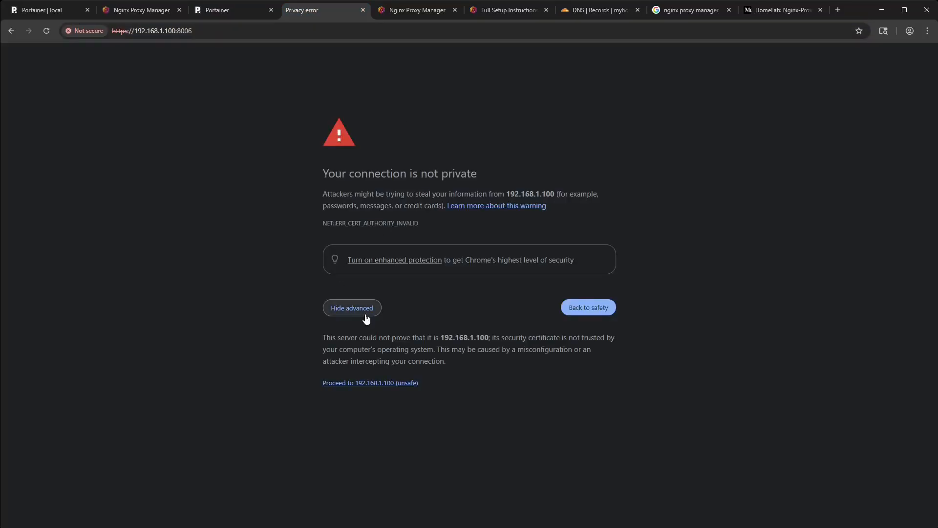
left_click(382, 383)
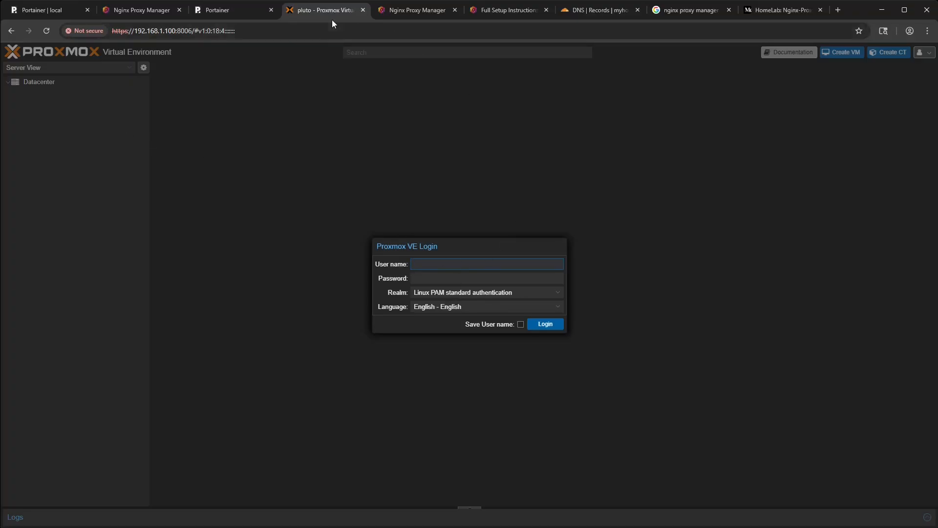
left_click(153, 12)
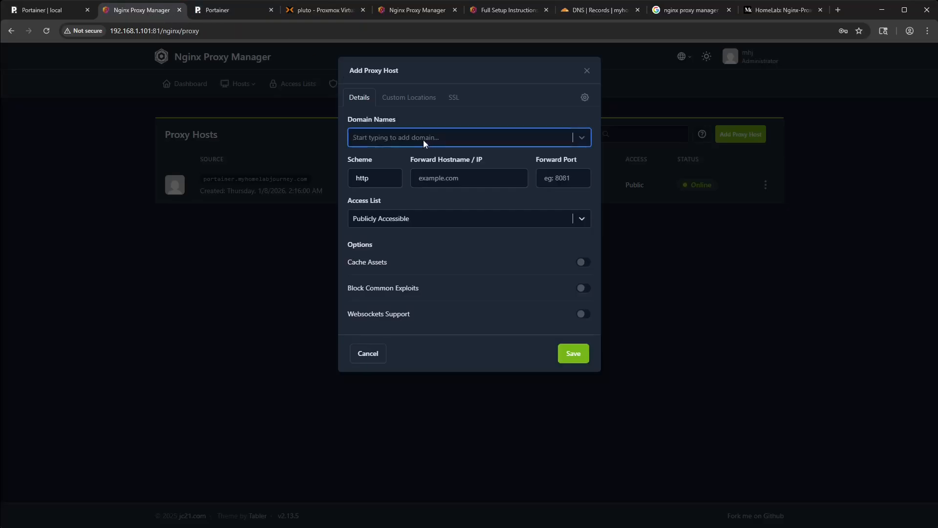
left_click(387, 139)
type("pluto")
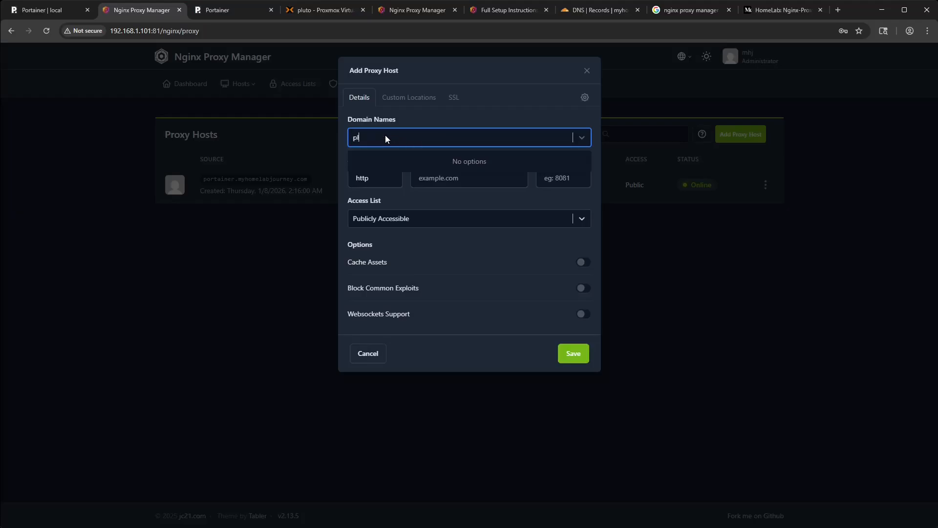
key("BackSpace")
key("BackSpace")
key("BackSpace")
key("BackSpace")
key("BackSpace")
- Add proxmox.myhomelabjourney.com as the new proxy host's domain name
type("proxmox")
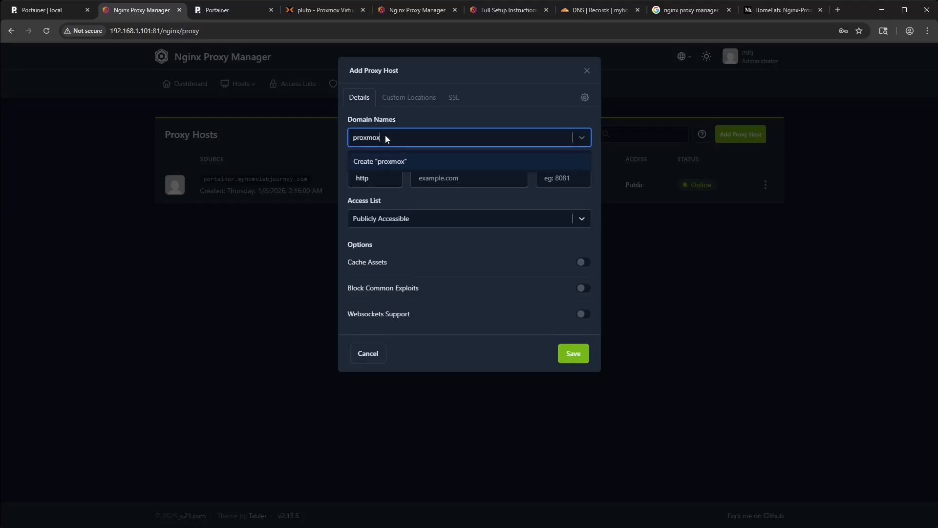
type(".myhomelabjourney.com")
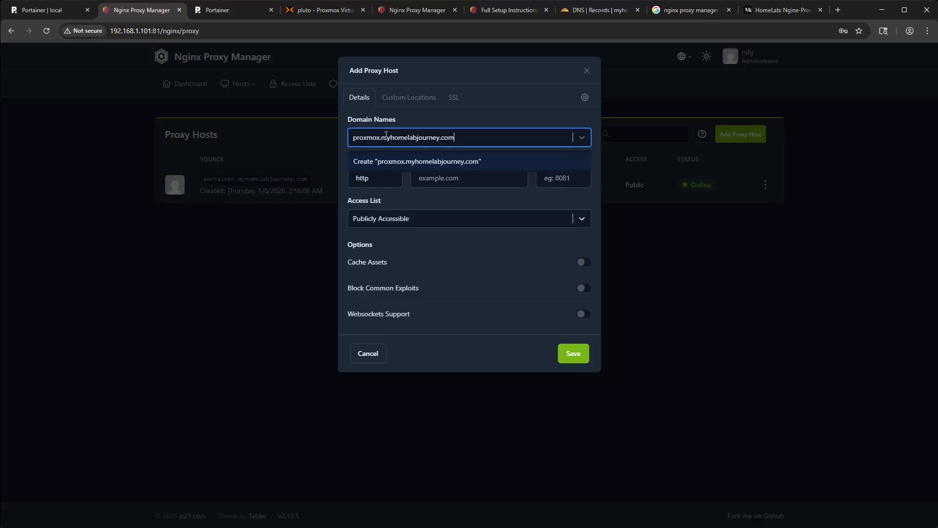
key("Return")
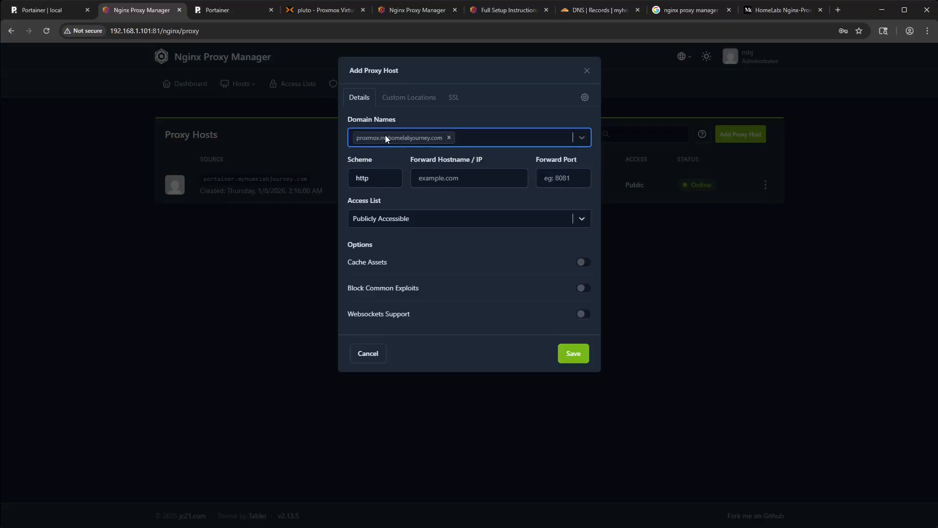
- Set the Proxmox proxy host to forward over https to 192.168.1.100 on port 8006
left_click(374, 181)
type("s")
left_click(457, 178)
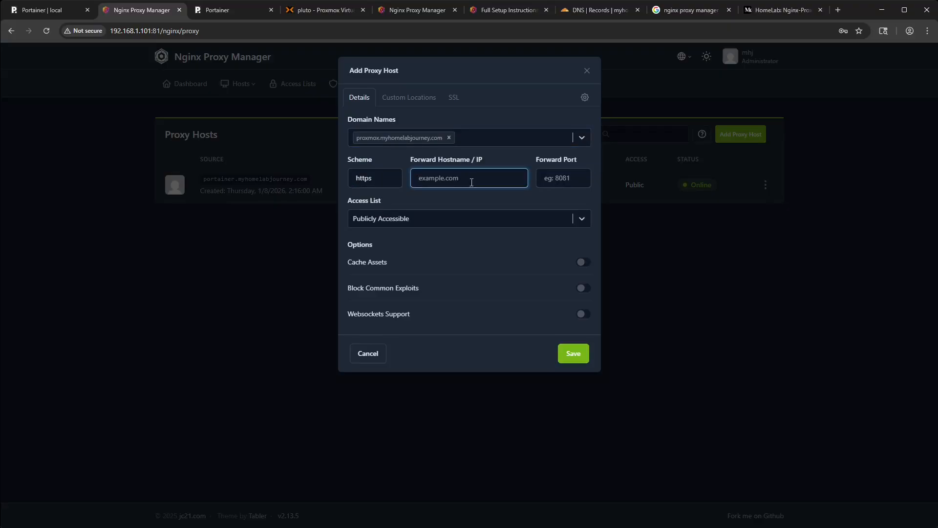
type("192.168.1.101")
key("BackSpace")
type("0")
left_click(563, 180)
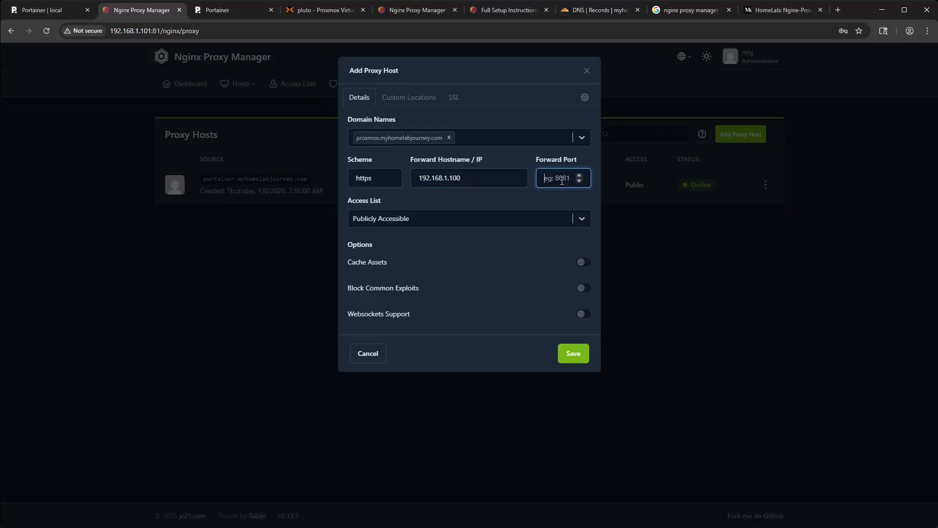
type("8006")
- Assign the *.myhomelabjourney.com certificate to the Proxmox host with Force SSL and HTTP/2 Support enabled, and save the host
left_click(415, 98)
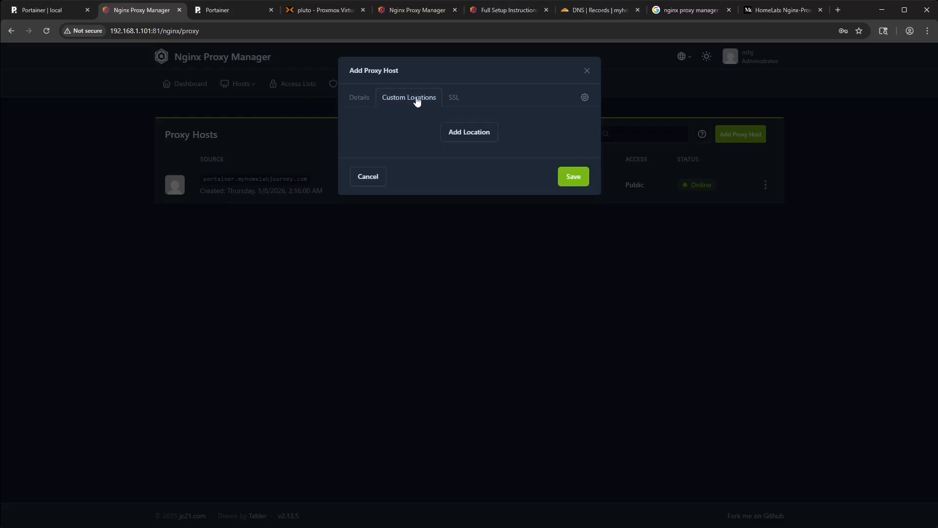
left_click(454, 98)
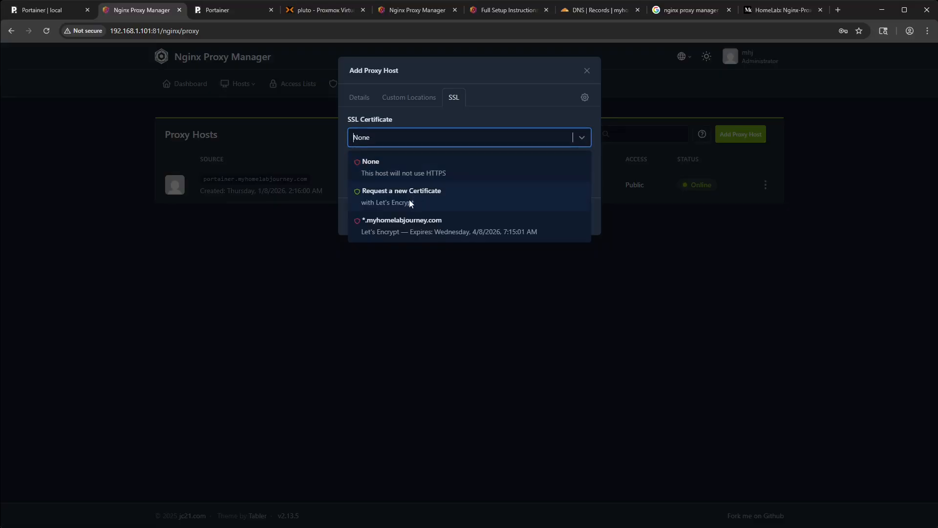
left_click(406, 229)
left_click(371, 162)
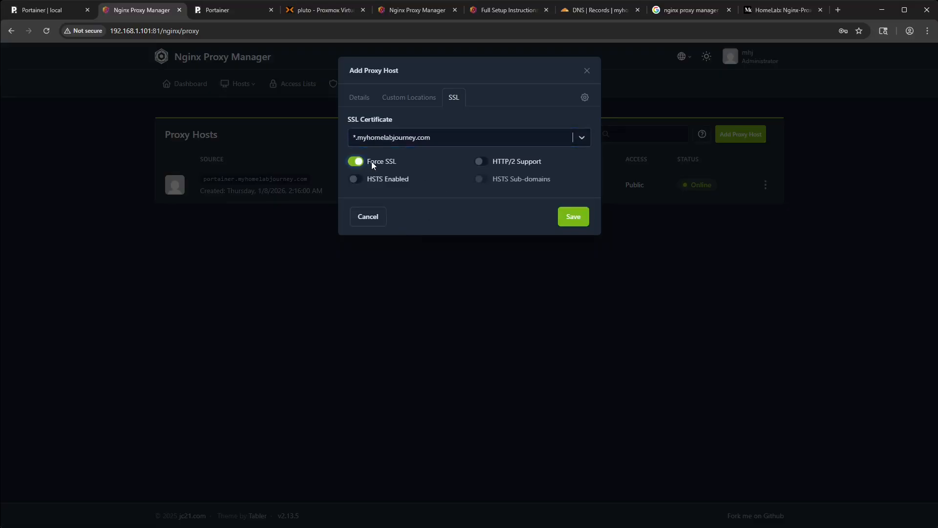
left_click(496, 163)
left_click(574, 217)
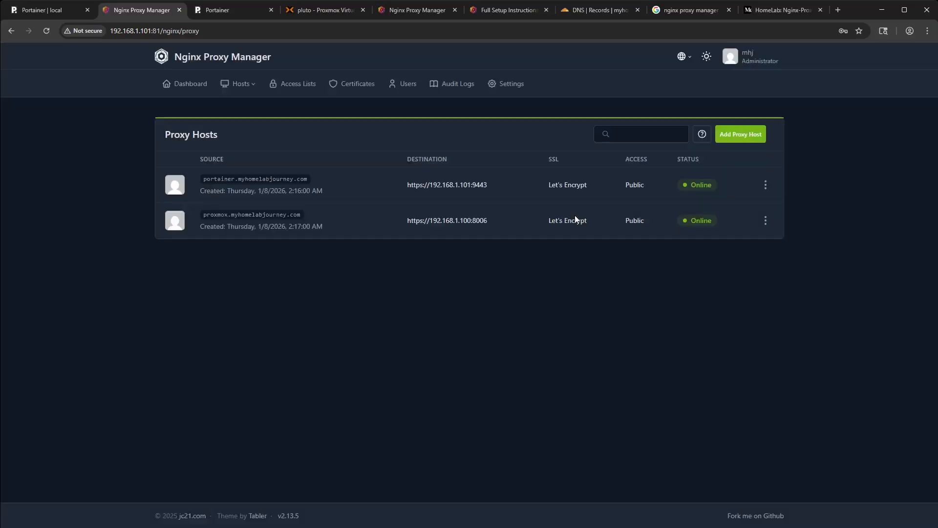
- Test the proxmox.myhomelabjourney.com and portainer.myhomelabjourney.com links from the proxy host list
left_click(272, 215)
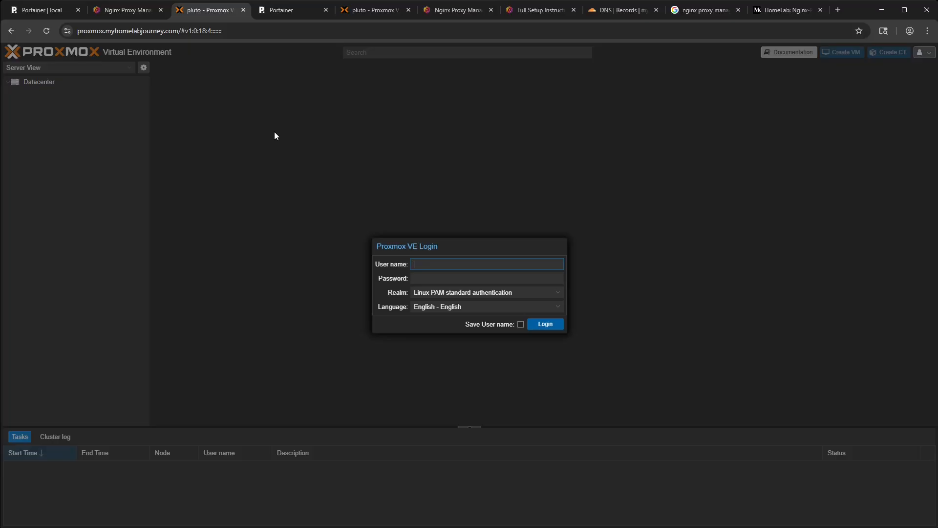
left_click(130, 13)
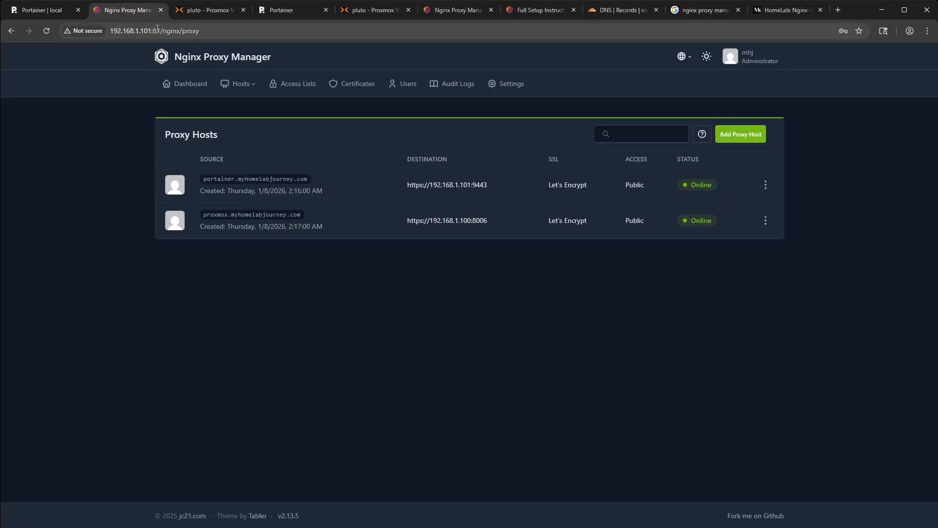
left_click(246, 182)
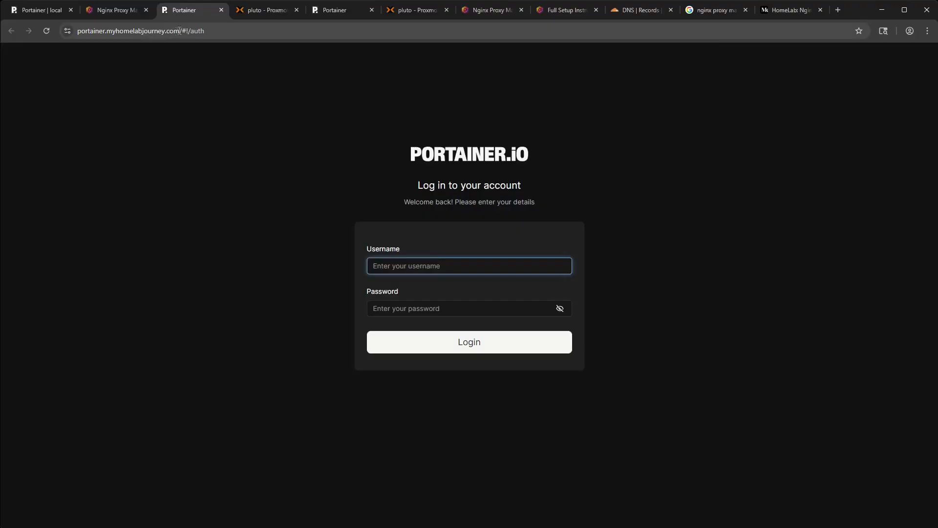
- Load the bare portainer.myhomelabjourney.com address without the trailing /#!/auth path
left_click_drag(179, 31, 224, 34)
key("BackSpace")
key("Return")
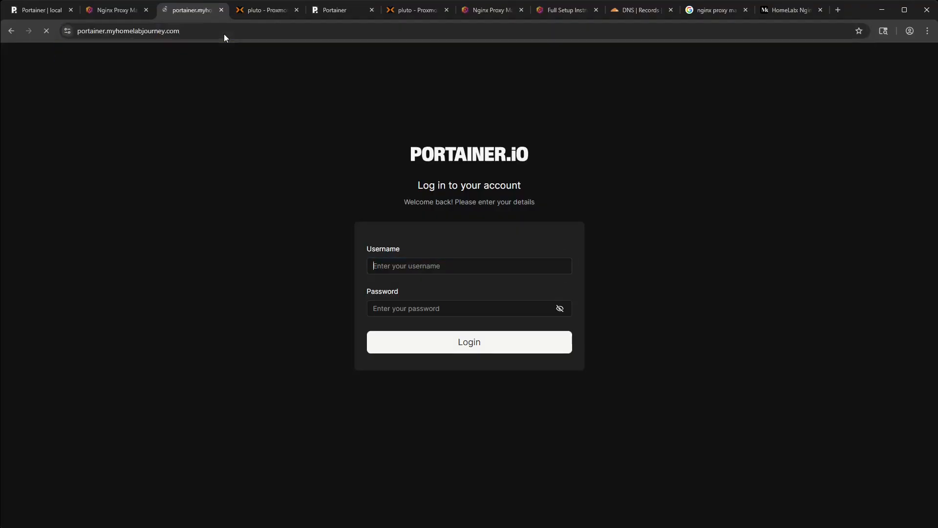